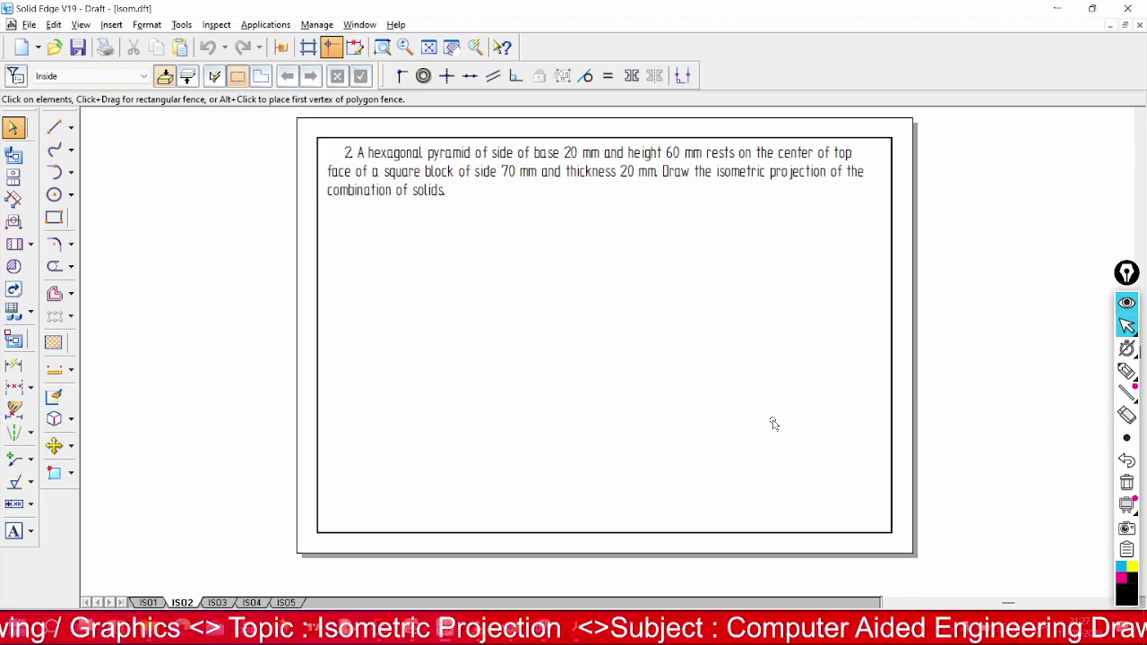
Draw a 0.13 mm wide horizontal base line near the sheet's lower edge and a vertical line about 143 mm long up from it
{"action": "left_click", "coordinate": [56, 129]}
{"action": "left_click", "coordinate": [156, 77]}
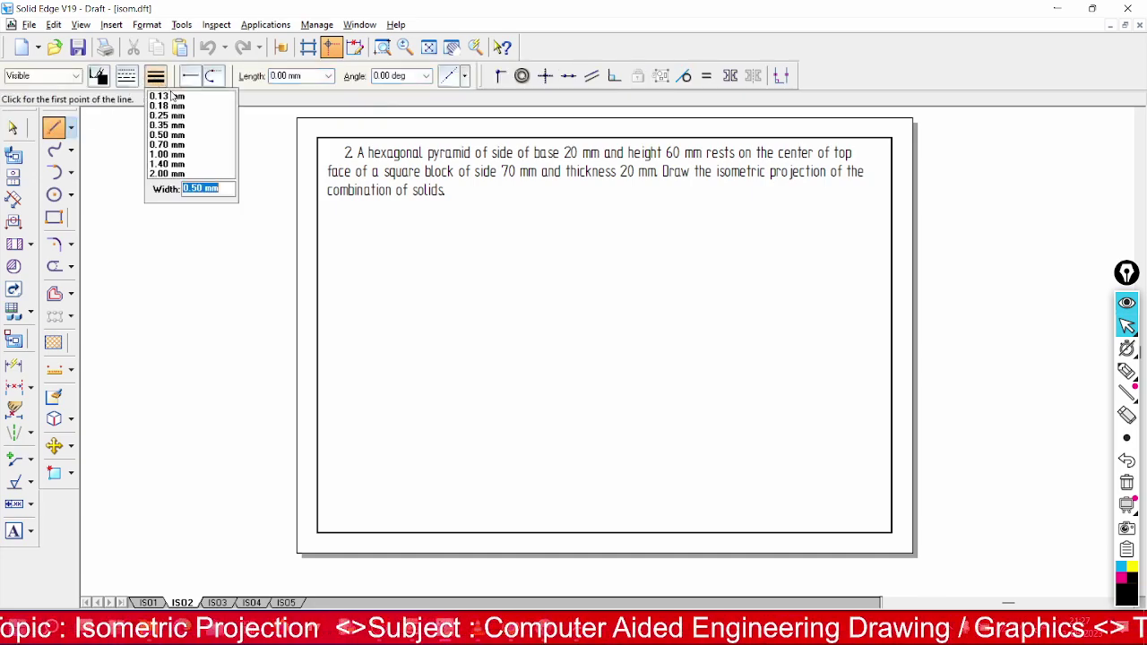
{"action": "left_click", "coordinate": [172, 96]}
{"action": "left_click", "coordinate": [334, 492]}
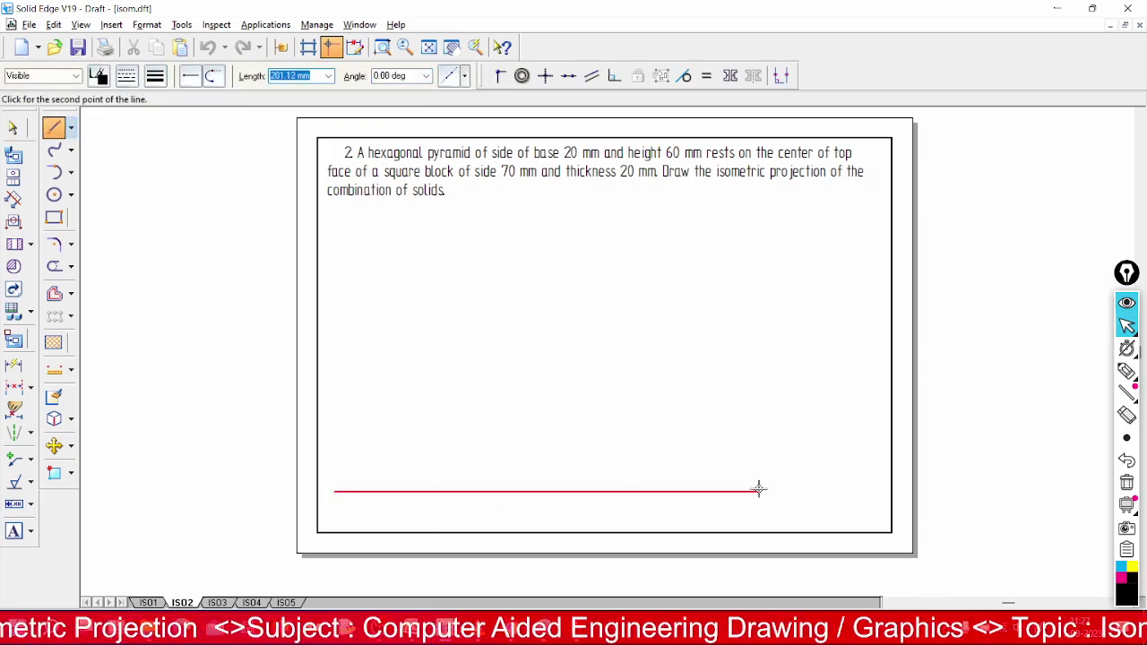
{"action": "left_click", "coordinate": [876, 491]}
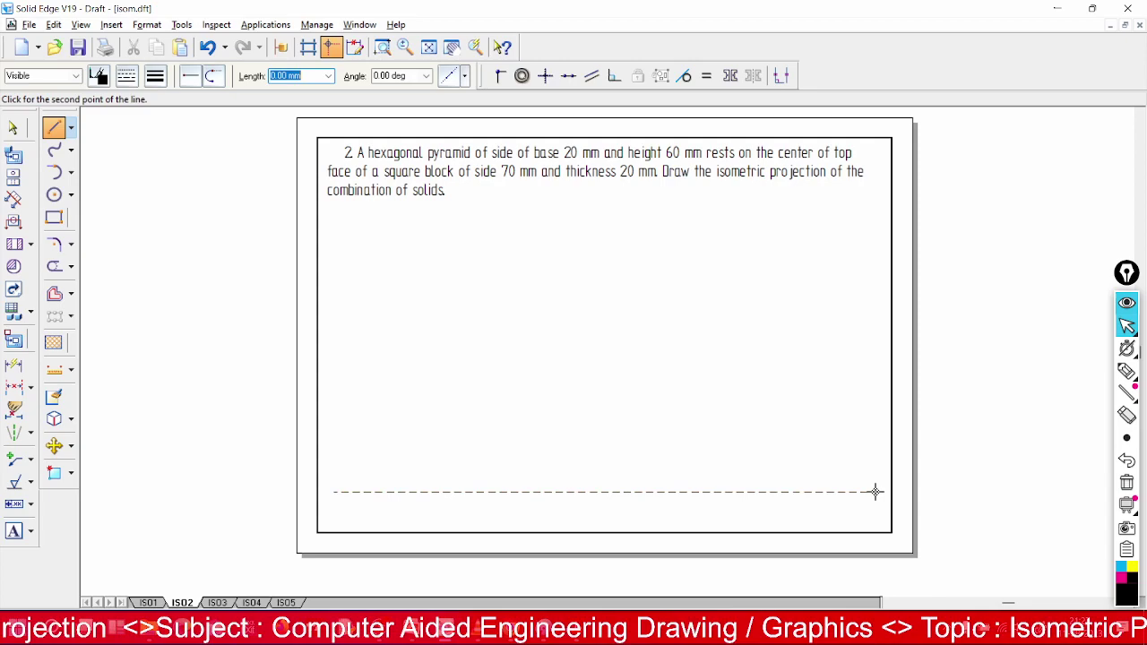
{"action": "left_click", "coordinate": [591, 491]}
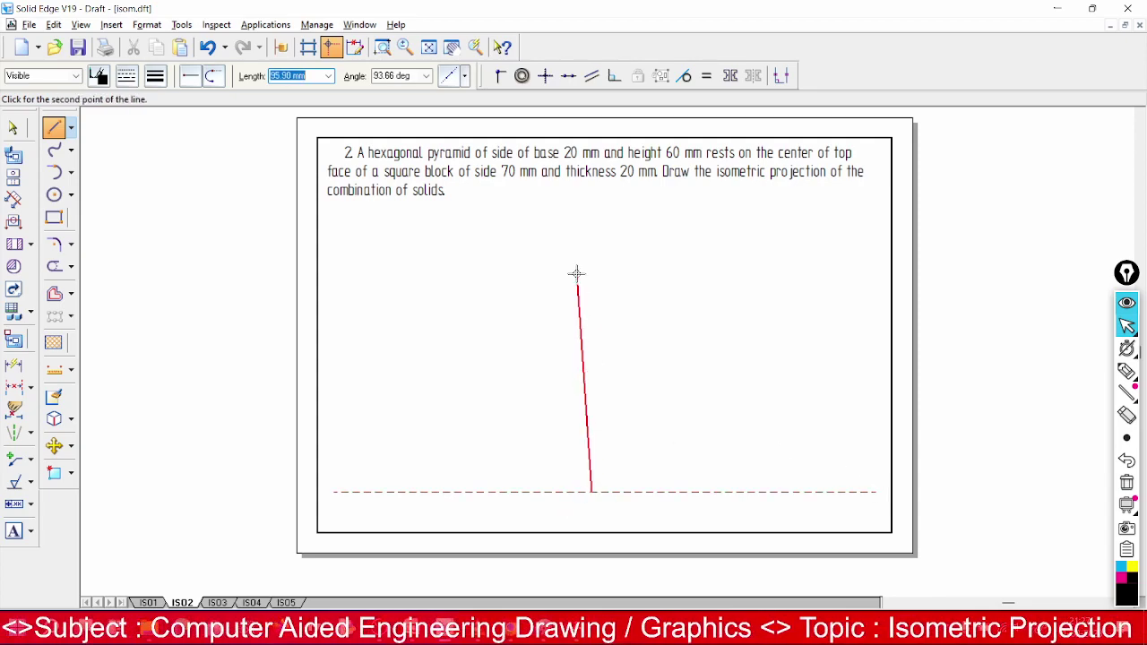
{"action": "left_click", "coordinate": [592, 194]}
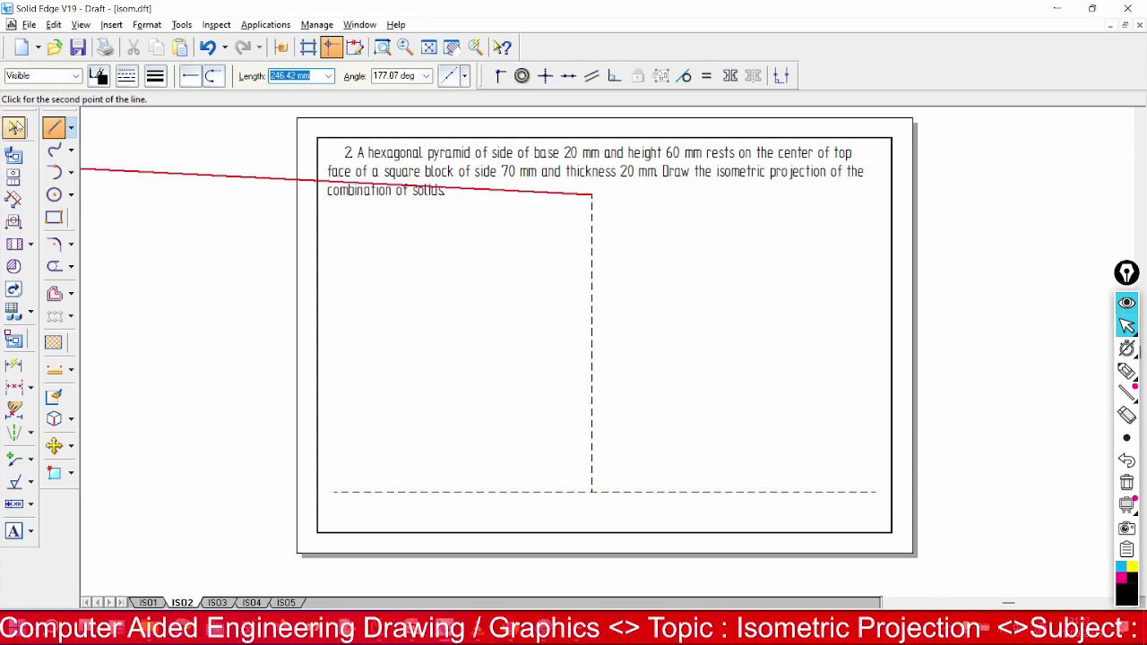
Change the line type of both the horizontal and vertical reference lines to solid
{"action": "left_click", "coordinate": [14, 129]}
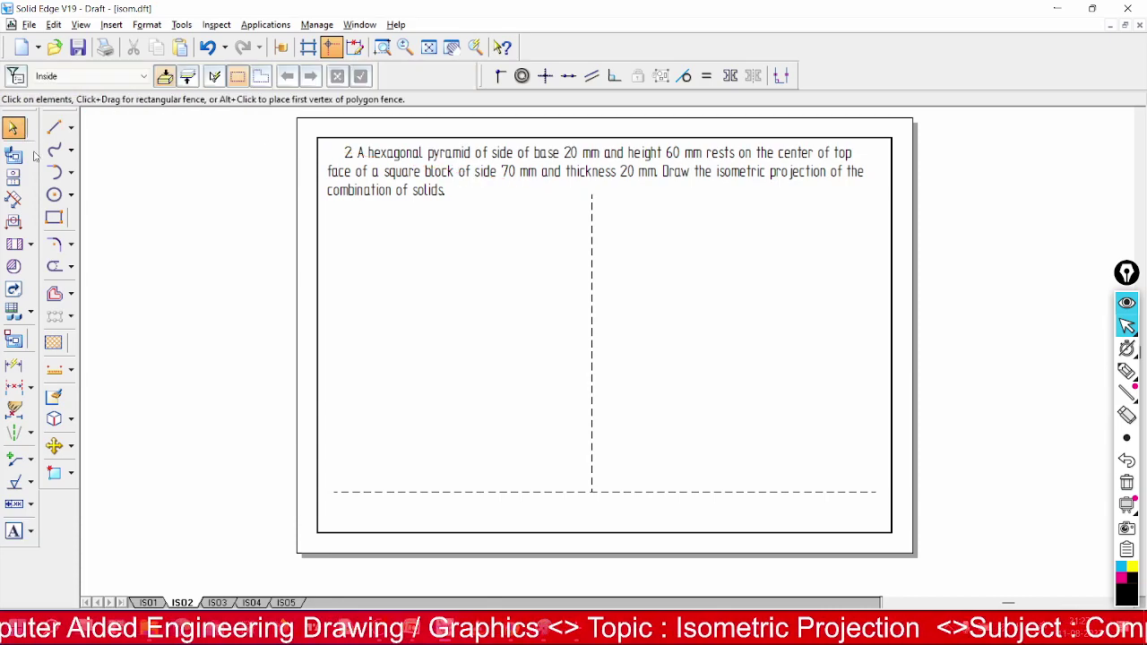
{"action": "left_click", "coordinate": [592, 387]}
{"action": "left_click", "coordinate": [535, 491], "text": "ctrl"}
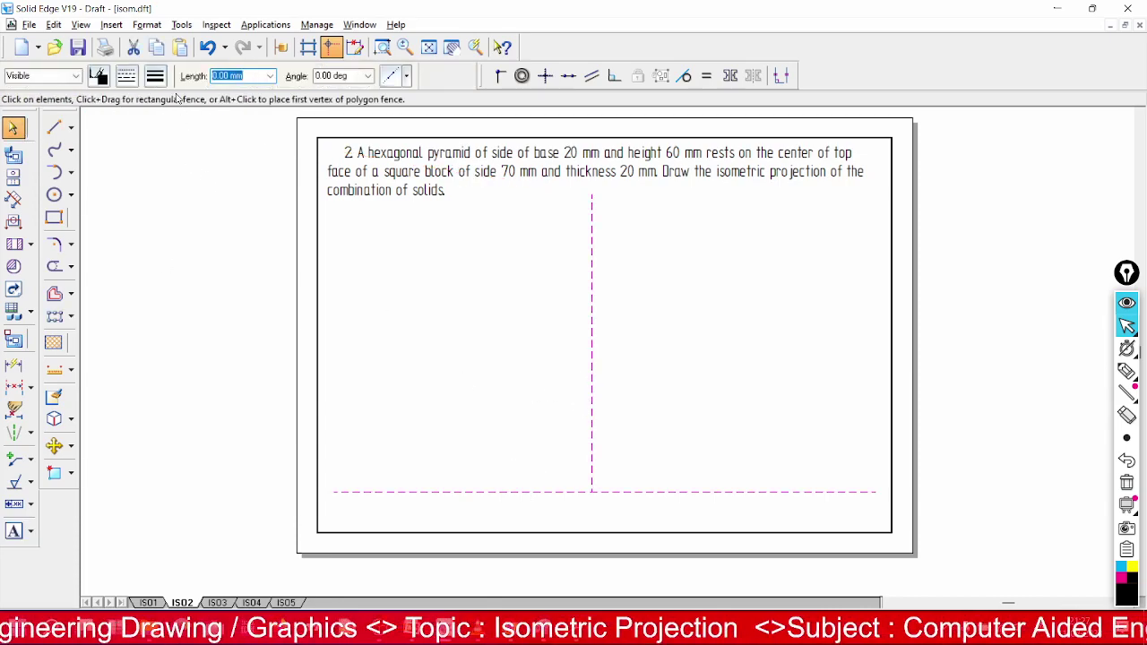
{"action": "left_click", "coordinate": [135, 77]}
{"action": "left_click", "coordinate": [168, 258]}
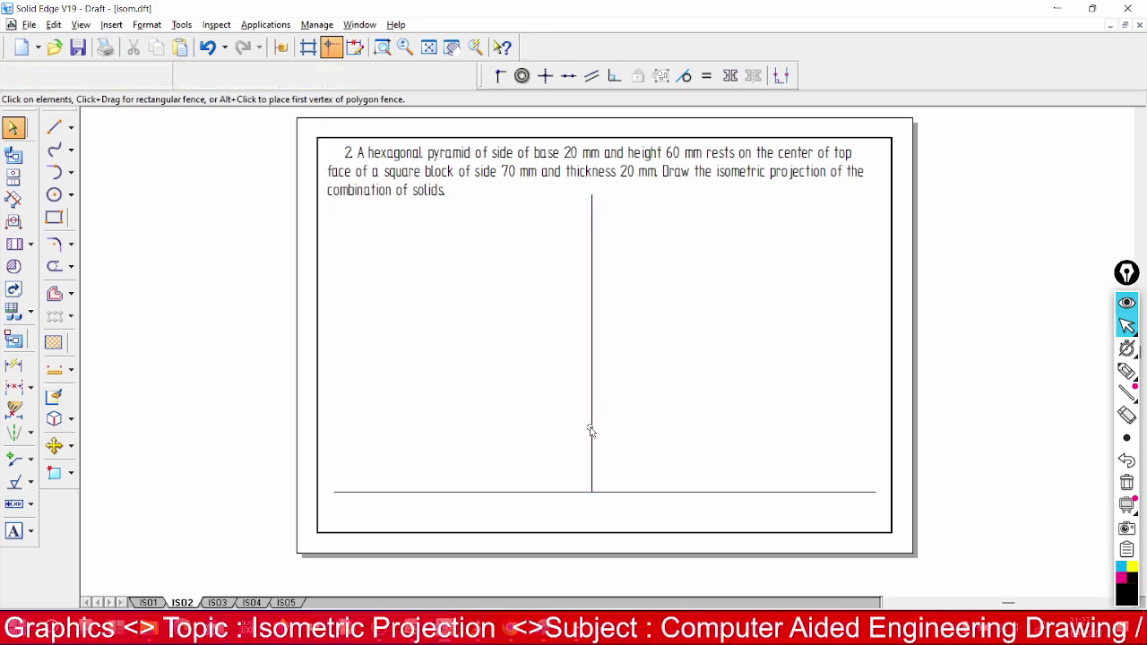
Move the vertical reference line towards the left part of the sheet and trim its end below the horizontal line
{"action": "left_click_drag", "start_coordinate": [591, 431], "coordinate": [463, 440]}
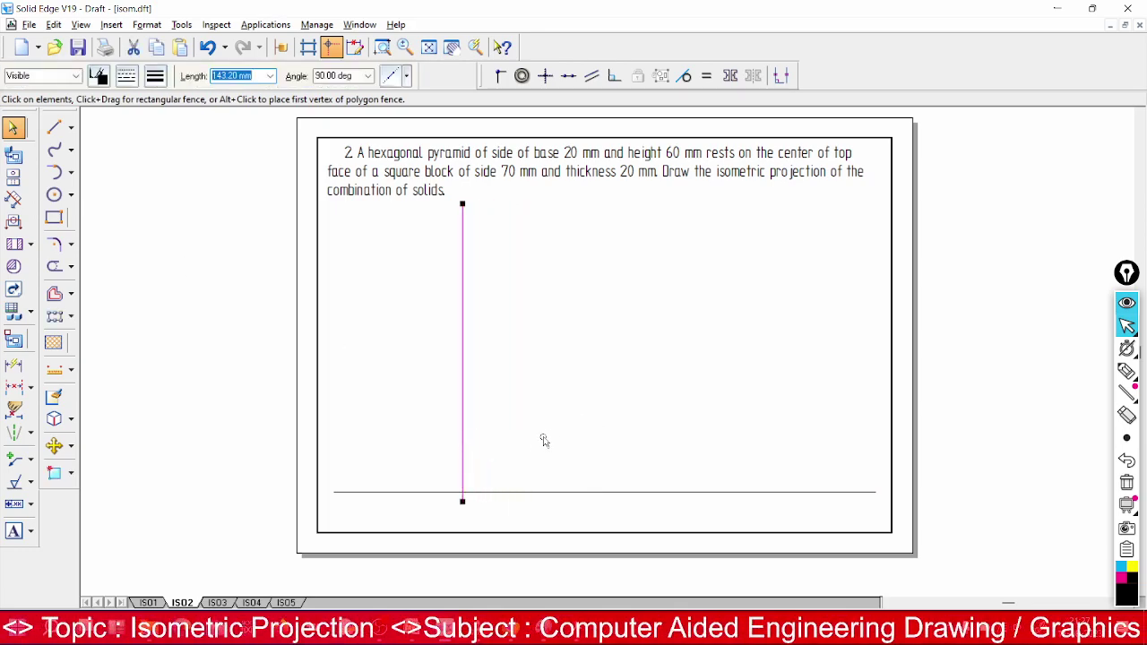
{"action": "left_click", "coordinate": [543, 440]}
{"action": "left_click", "coordinate": [54, 266]}
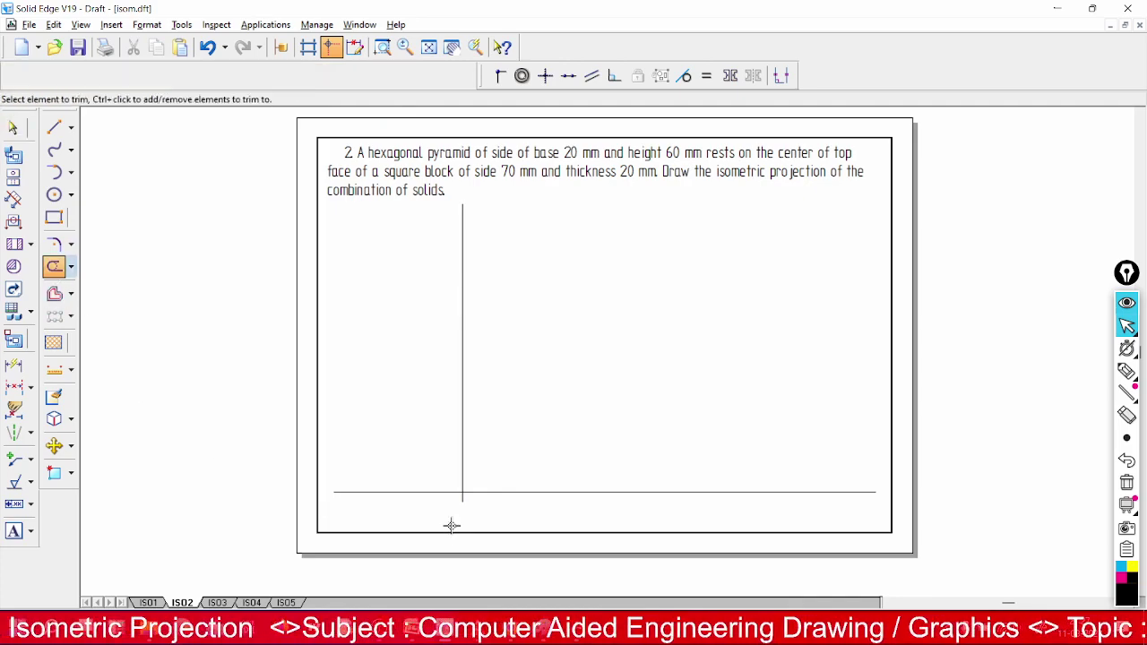
{"action": "left_click", "coordinate": [462, 498]}
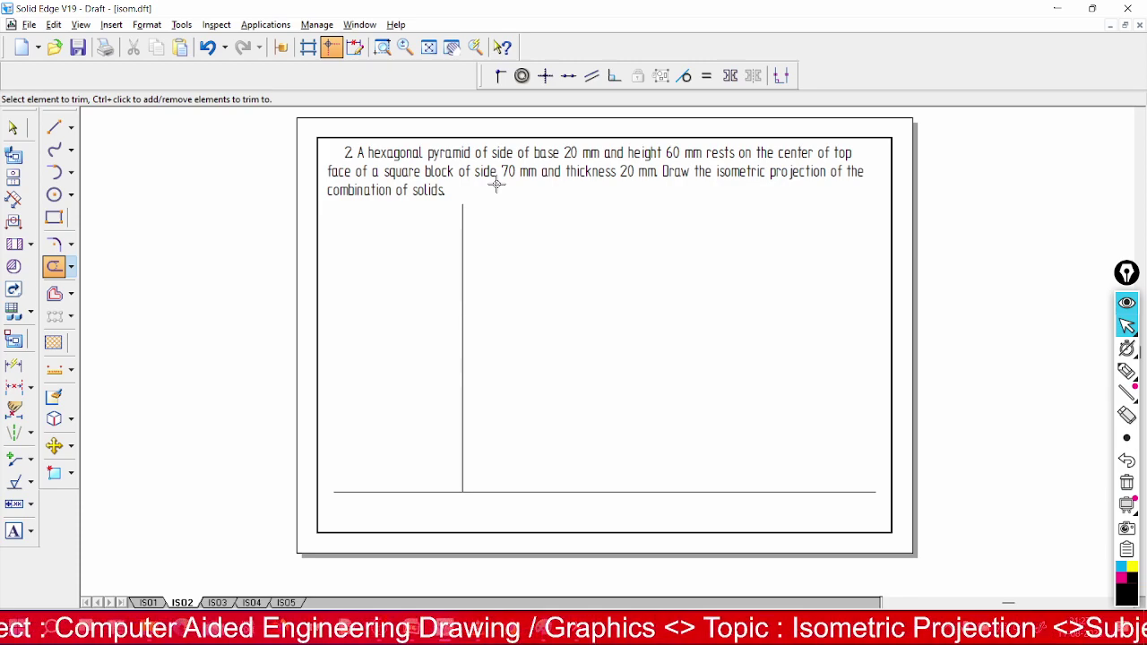
Draw a magenta line from the reference lines' intersection with length 7*8.164 mm at 150 degrees
{"action": "left_click", "coordinate": [56, 126]}
{"action": "left_click", "coordinate": [99, 75]}
{"action": "left_click", "coordinate": [114, 128]}
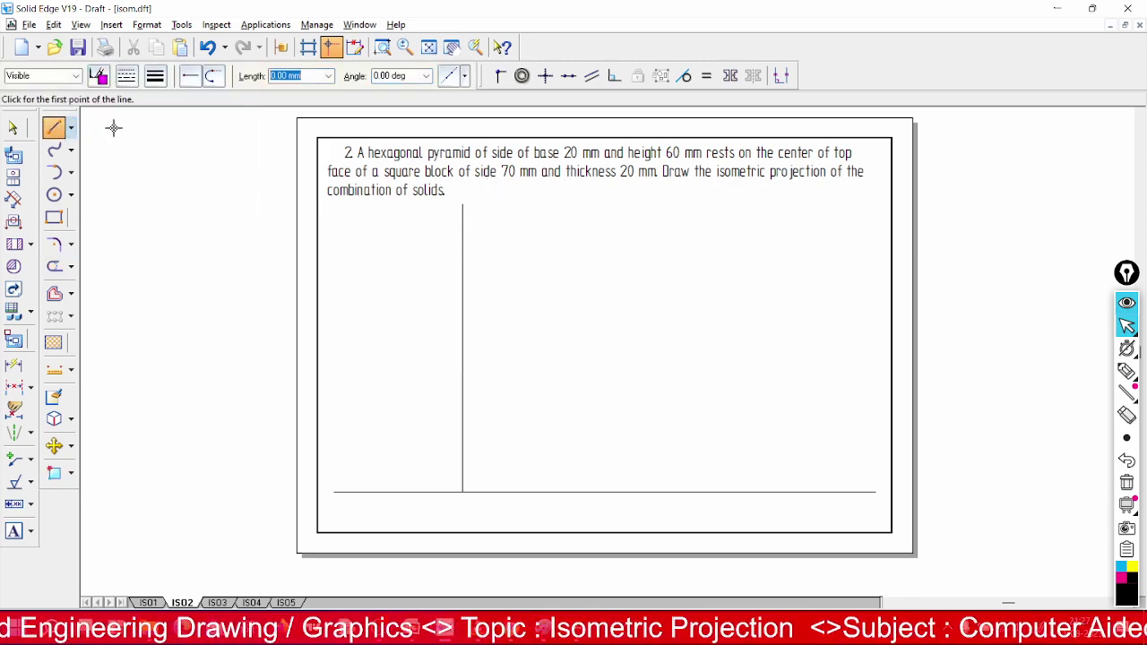
{"action": "left_click", "coordinate": [155, 76]}
{"action": "left_click", "coordinate": [183, 140]}
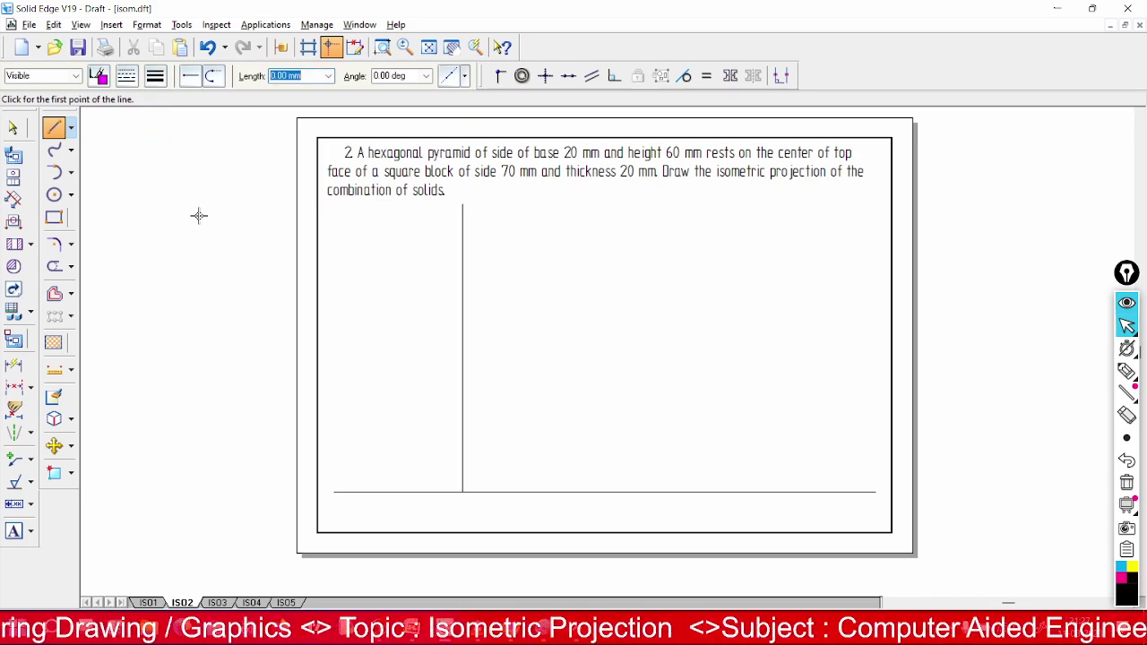
{"action": "left_click", "coordinate": [462, 491]}
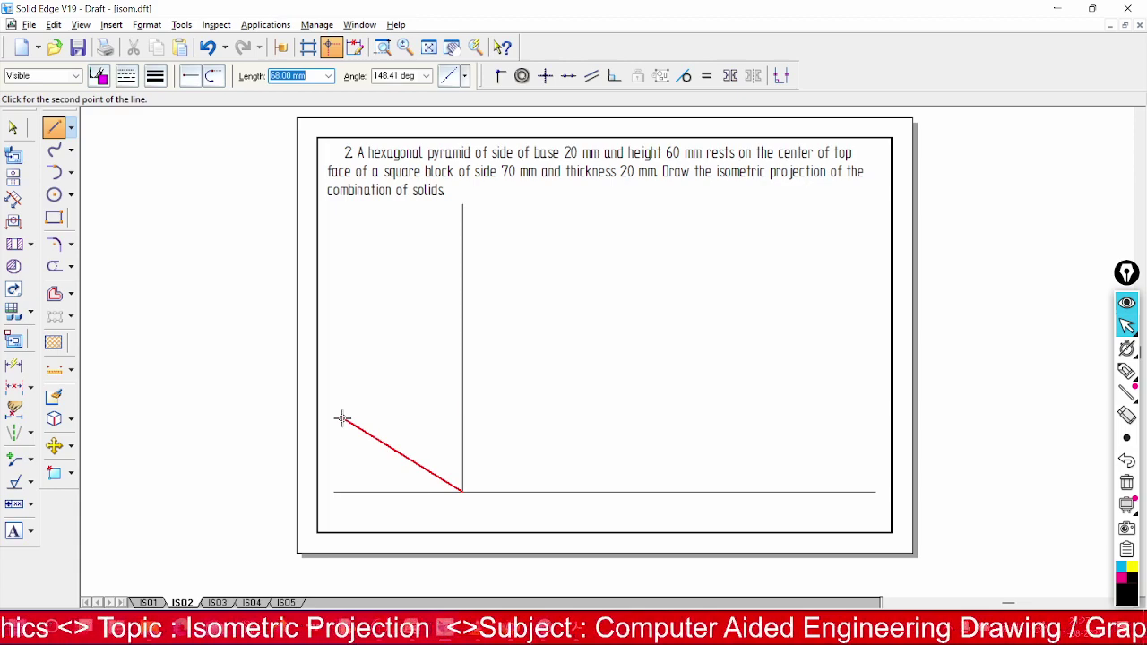
{"action": "type", "text": "7*8.164"}
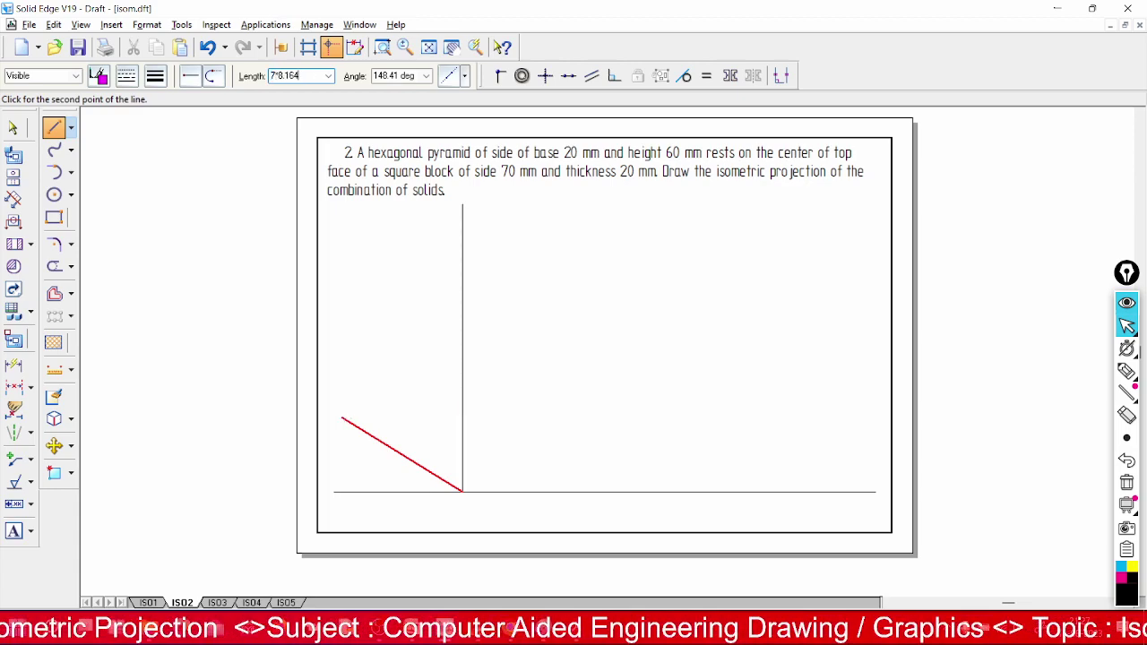
{"action": "key", "text": "Tab"}
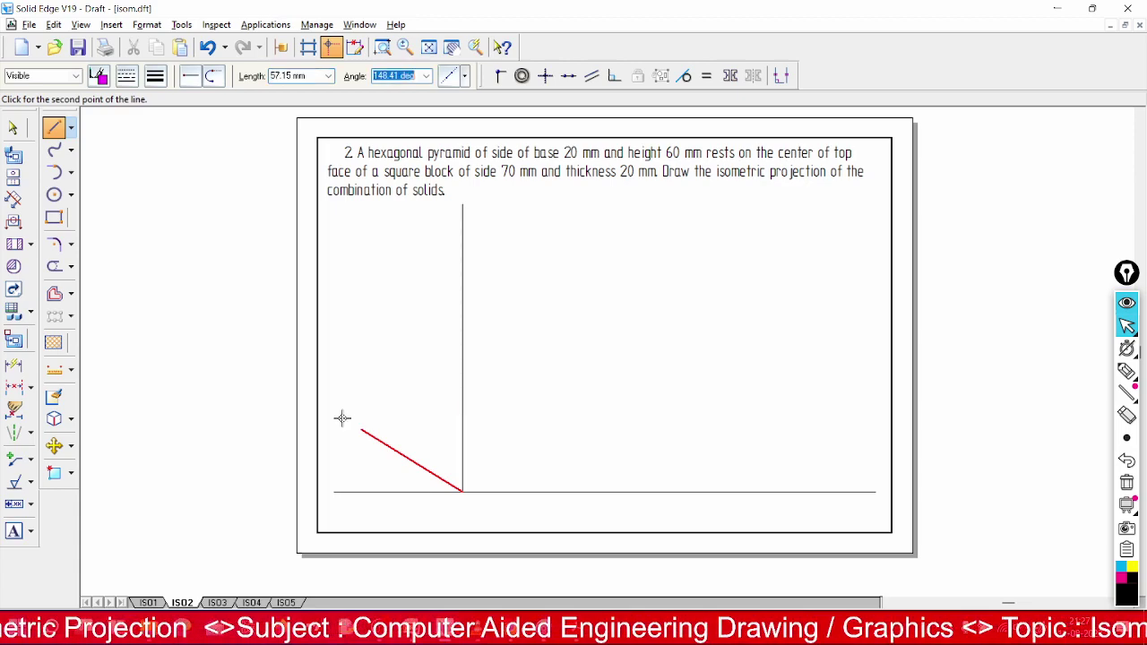
{"action": "type", "text": "1"}
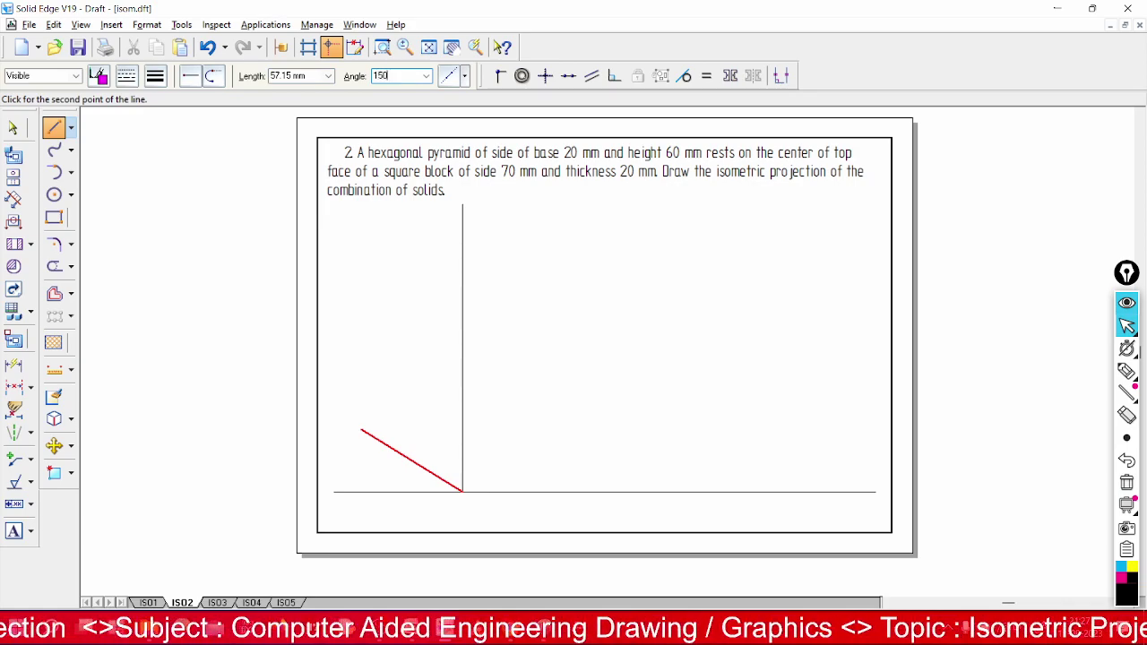
{"action": "type", "text": "50"}
{"action": "key", "text": "Return"}
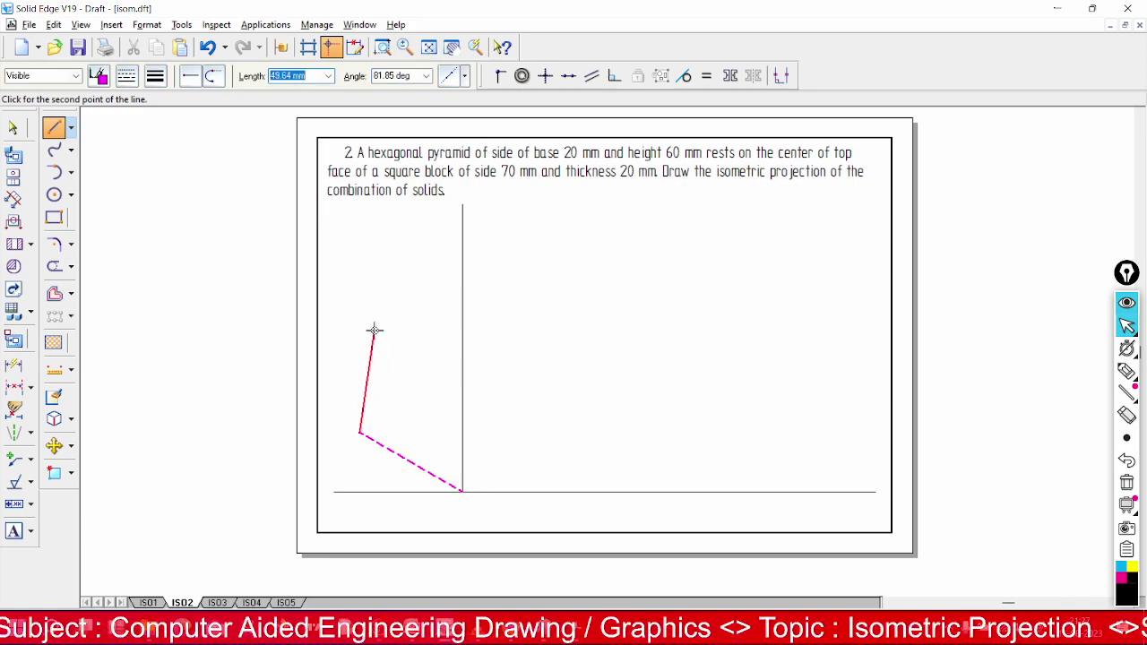
Draw the block's left vertical edge up from the inclined line's end, 2*8.165 mm long at 90 degrees
{"action": "type", "text": "2"}
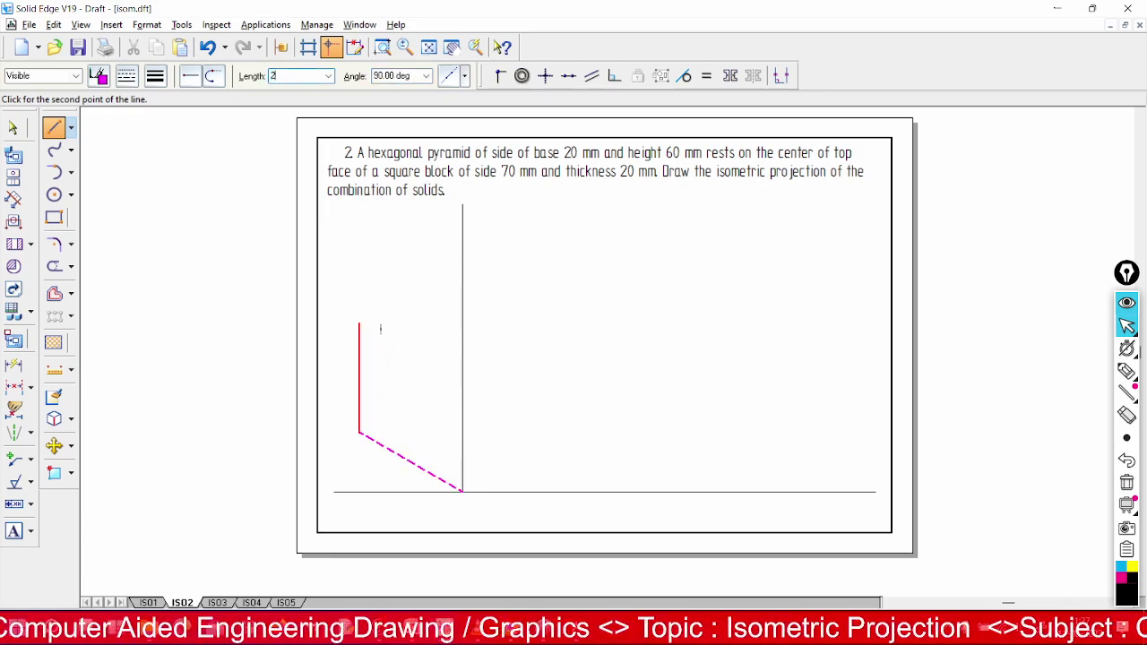
{"action": "type", "text": "*8.165"}
{"action": "key", "text": "Return"}
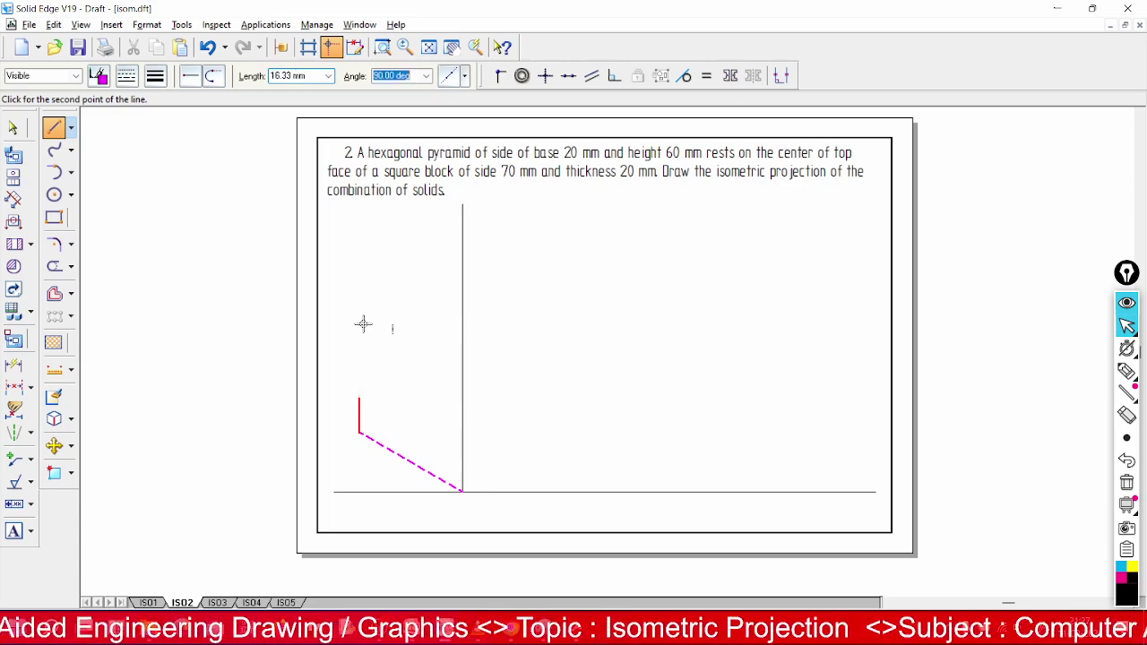
{"action": "left_click", "coordinate": [363, 324]}
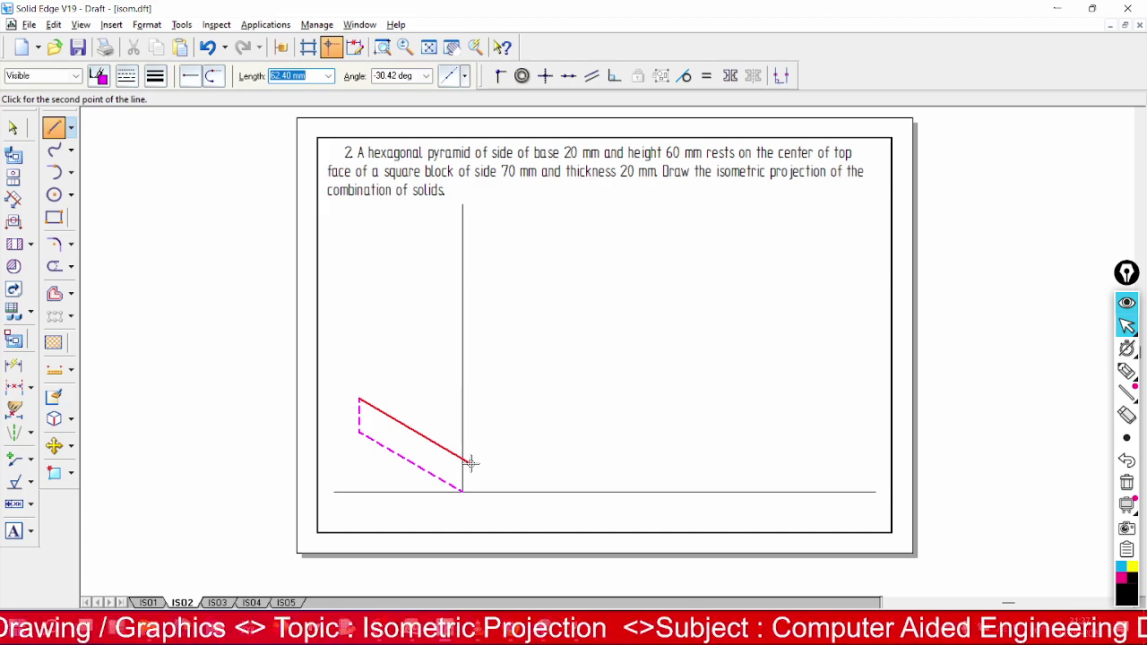
Draw the left face's upper edge back to the vertical reference line, 7*8.164 mm long at -30 degrees, and end the chain
{"action": "type", "text": "78.164"}
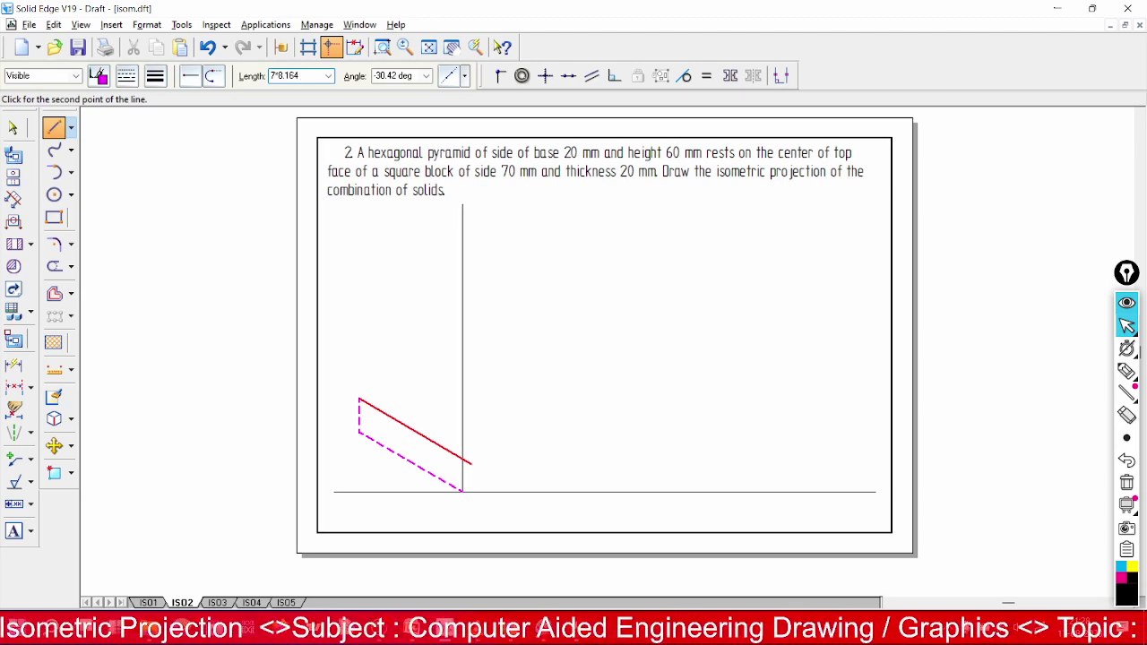
{"action": "type", "text": "*8.164"}
{"action": "key", "text": "Tab"}
{"action": "type", "text": "3"}
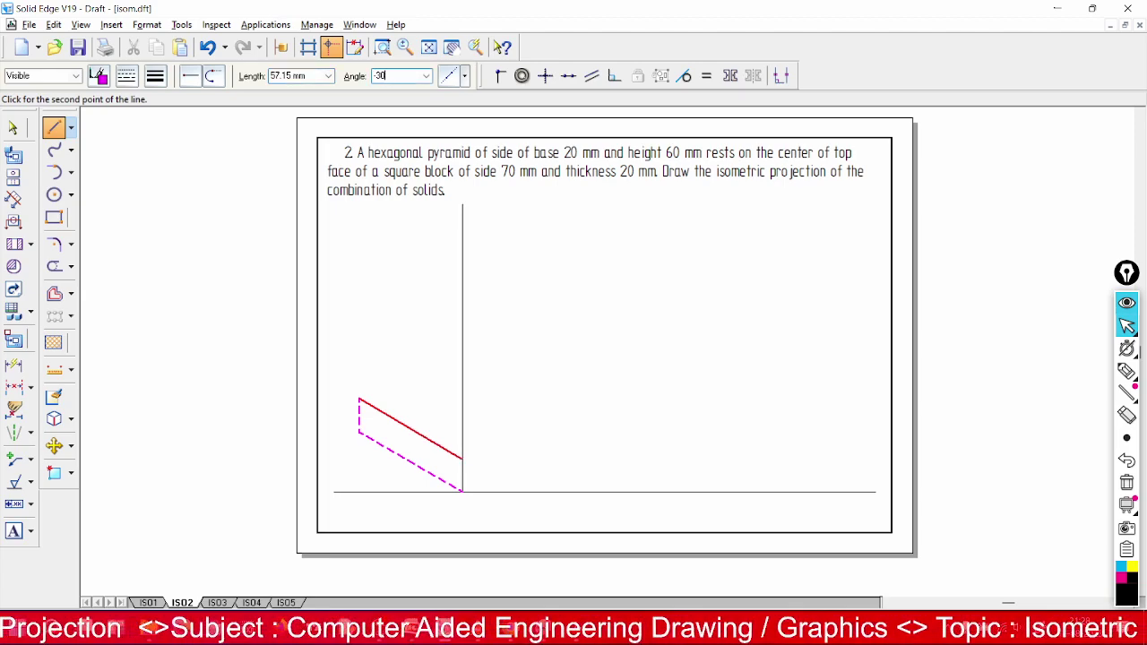
{"action": "key", "text": "Return"}
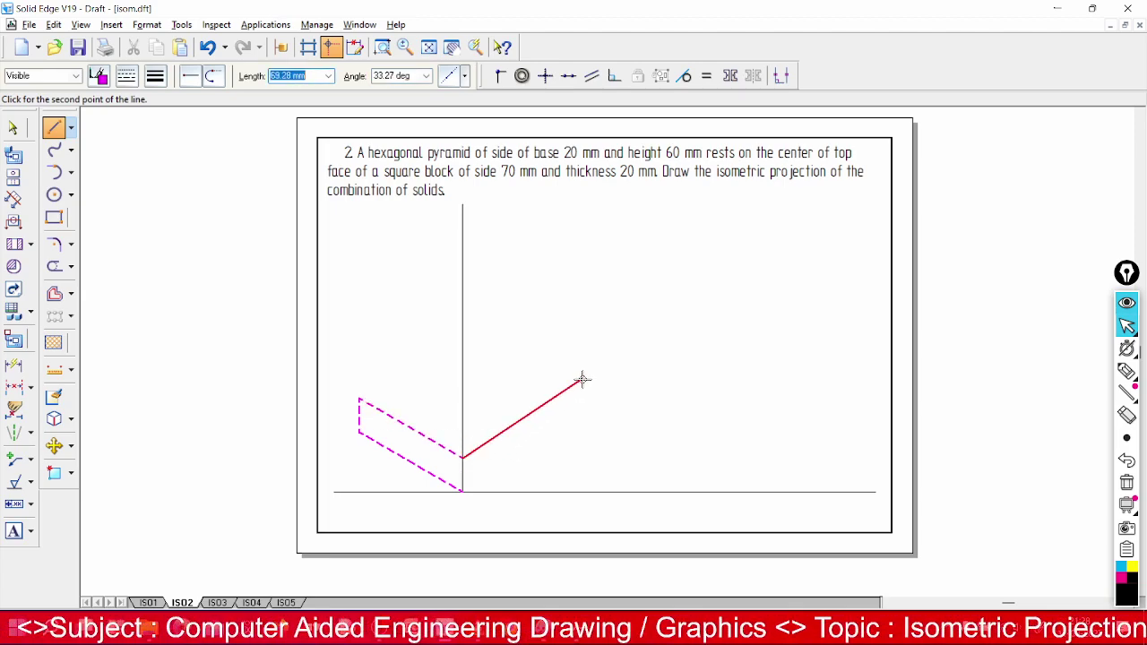
{"action": "right_click", "coordinate": [582, 380]}
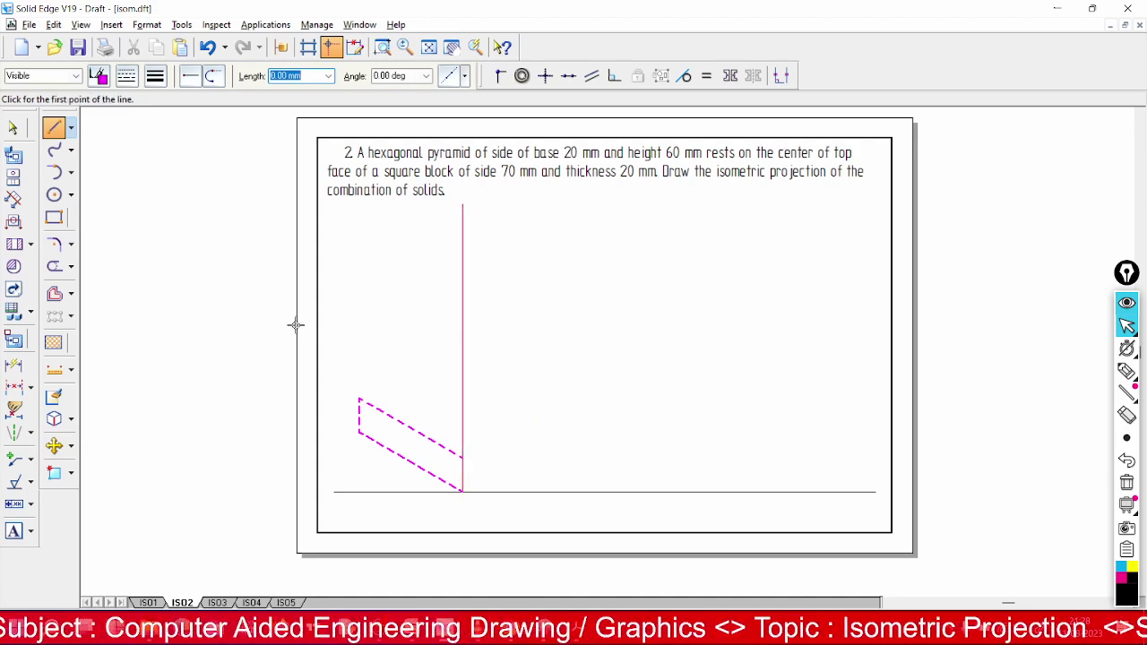
Change the three dashed magenta edges of the block's left face to a solid line type
{"action": "left_click", "coordinate": [14, 128]}
{"action": "left_click_drag", "start_coordinate": [348, 384], "coordinate": [494, 520]}
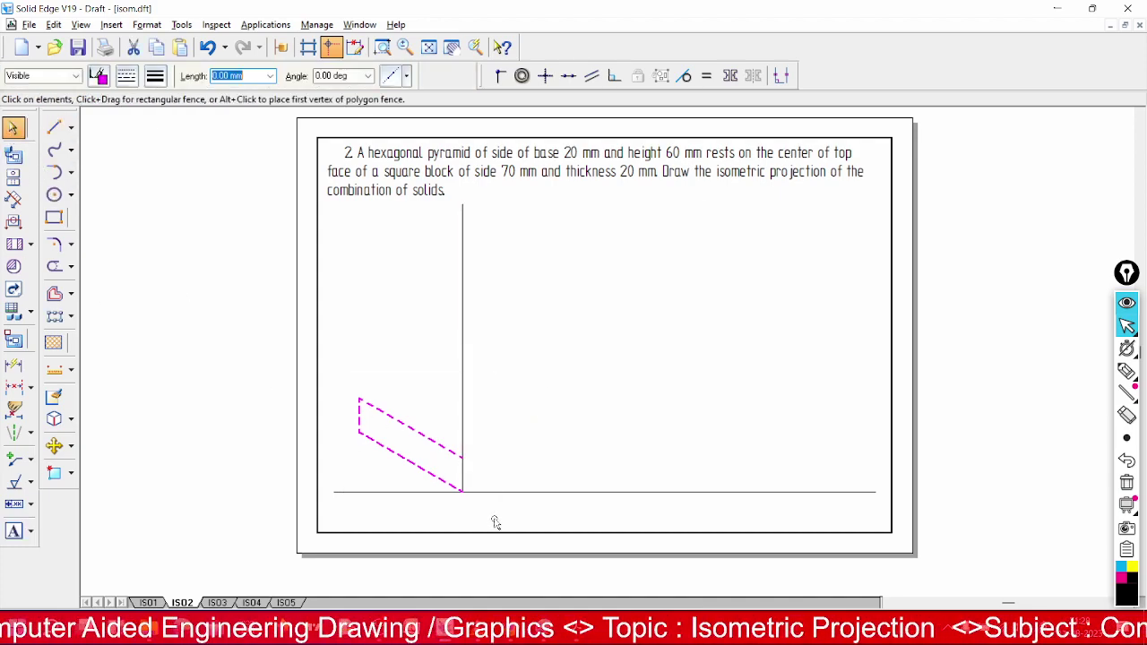
{"action": "left_click", "coordinate": [127, 76]}
{"action": "left_click", "coordinate": [162, 110]}
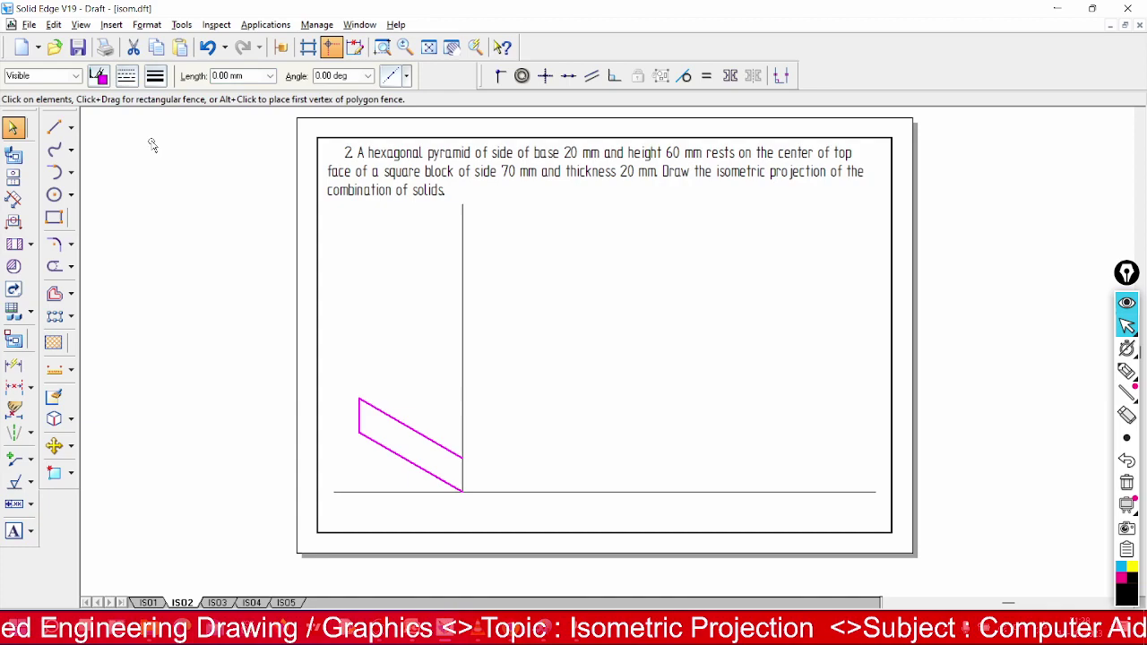
Set the Line command to draw with a solid line type and choose its line width
{"action": "left_click", "coordinate": [54, 128]}
{"action": "left_click", "coordinate": [127, 75]}
{"action": "left_click", "coordinate": [127, 75]}
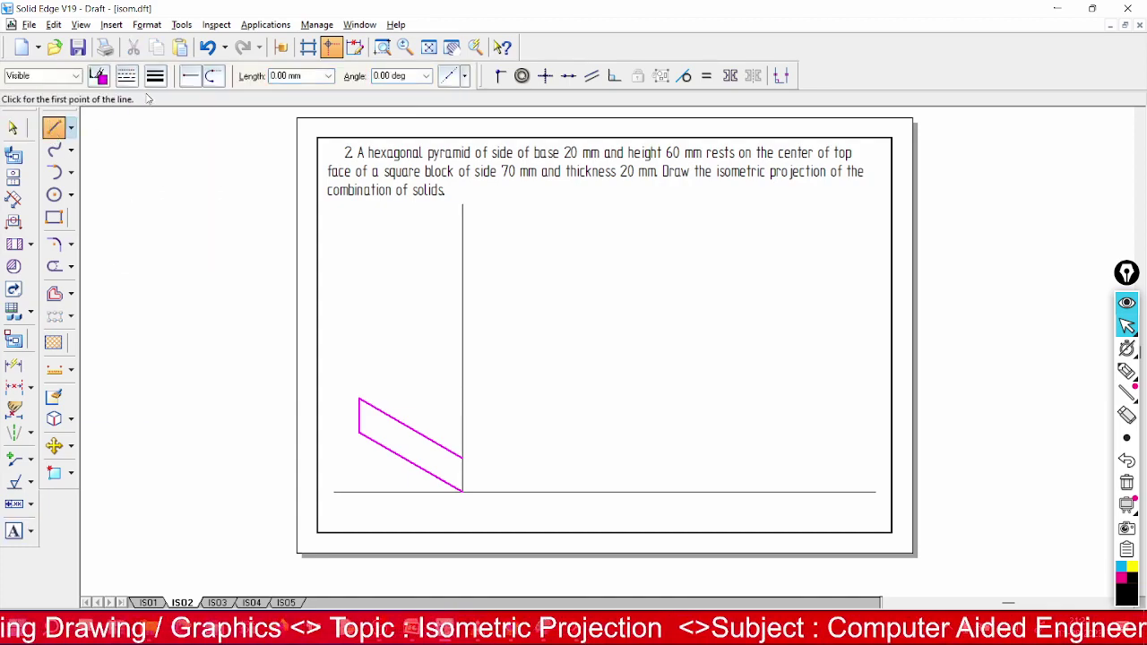
{"action": "left_click", "coordinate": [156, 76]}
{"action": "left_click", "coordinate": [167, 134]}
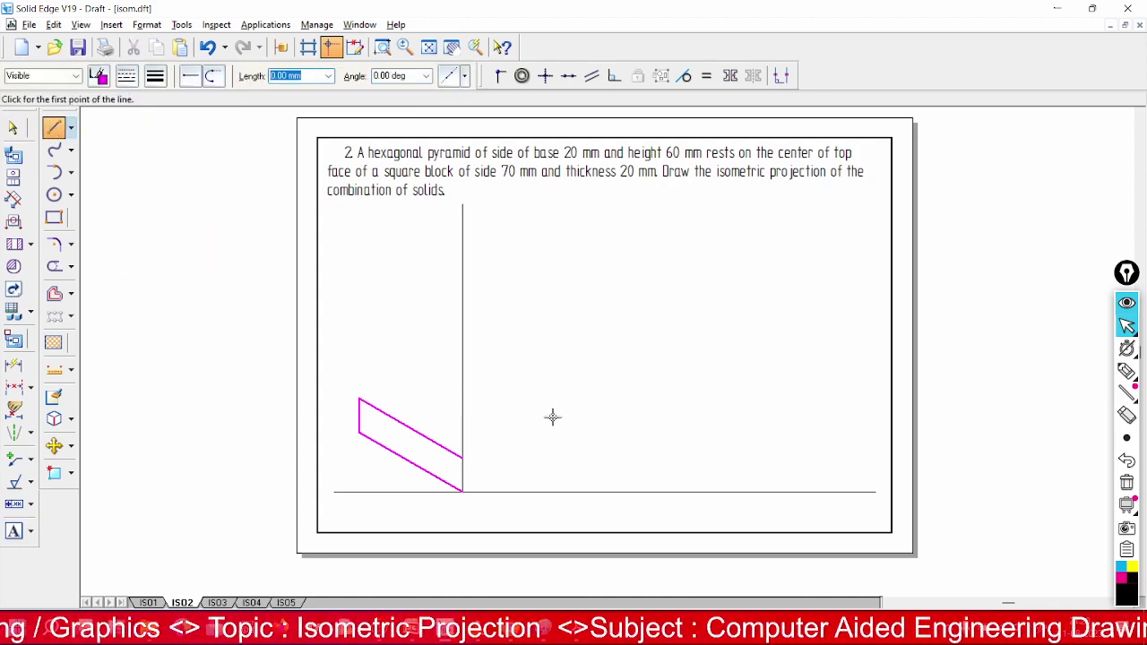
{"action": "left_click", "coordinate": [54, 129]}
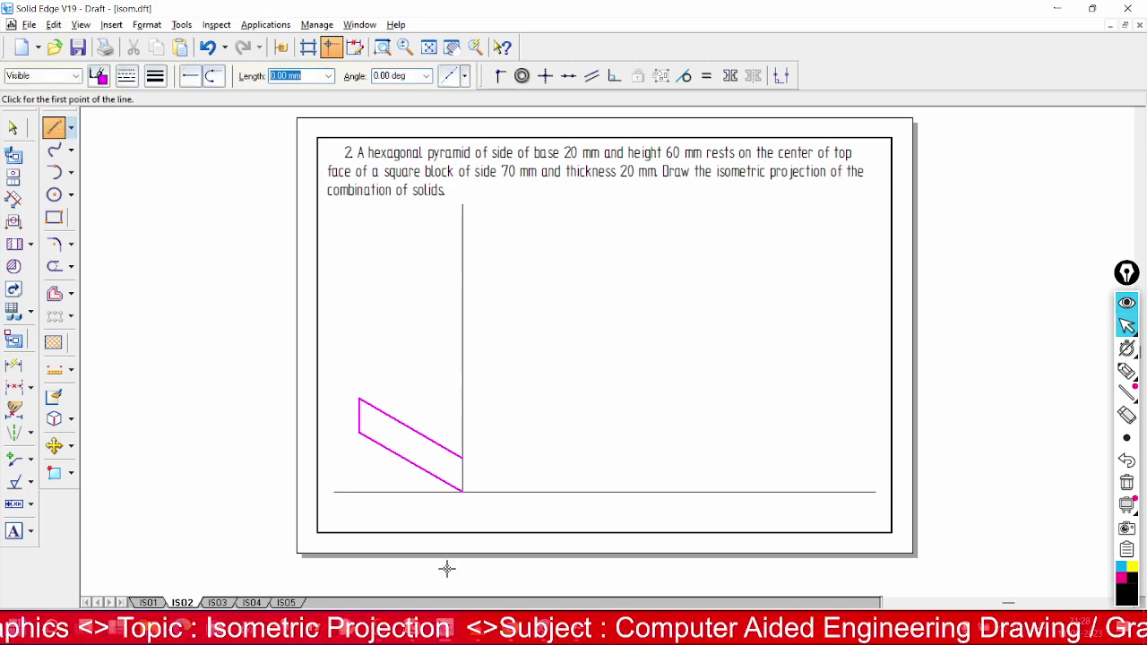
Draw the lower edge of the block's right face from the reference lines' intersection, 7*8.164 mm long at 30 degrees
{"action": "left_click", "coordinate": [463, 492]}
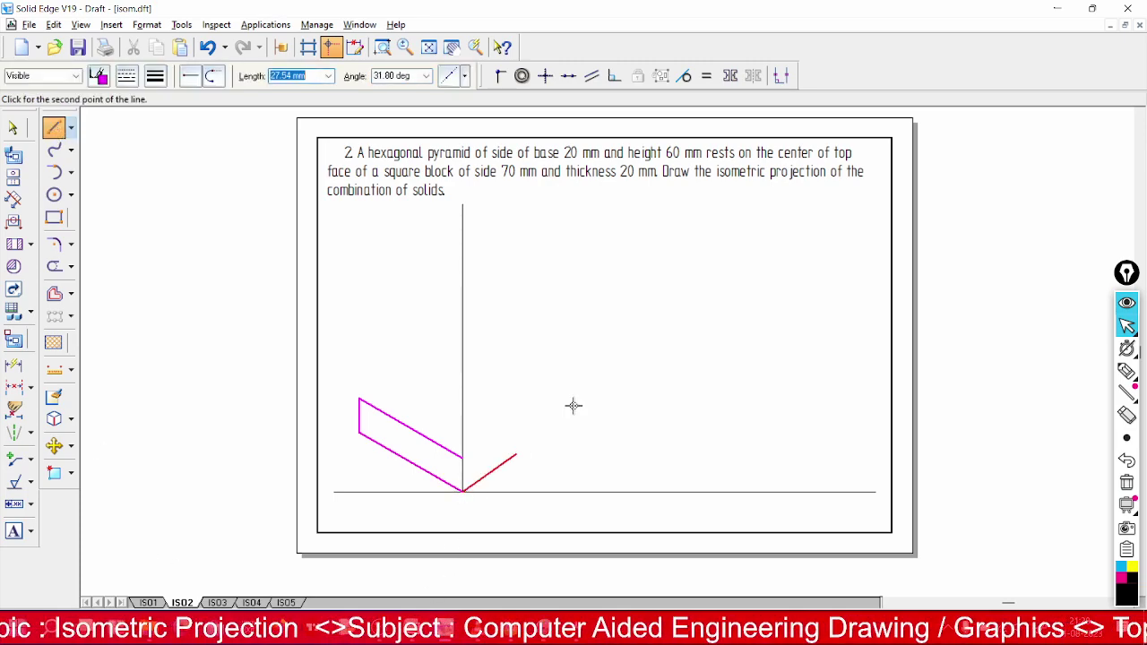
{"action": "type", "text": "8"}
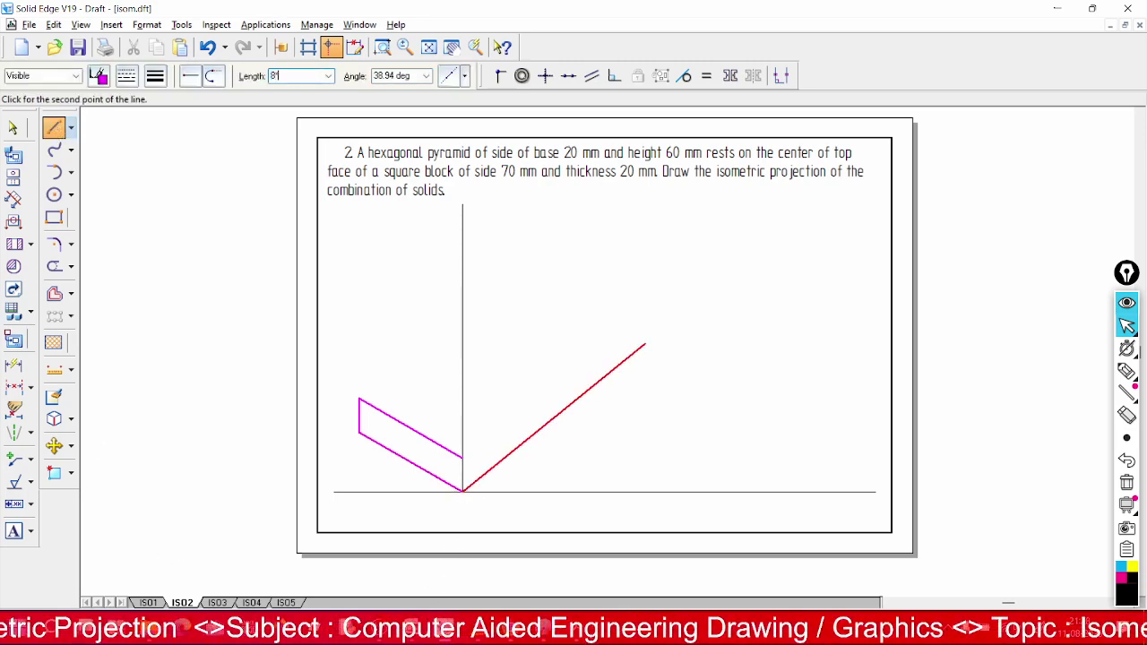
{"action": "key", "text": "BackSpace"}
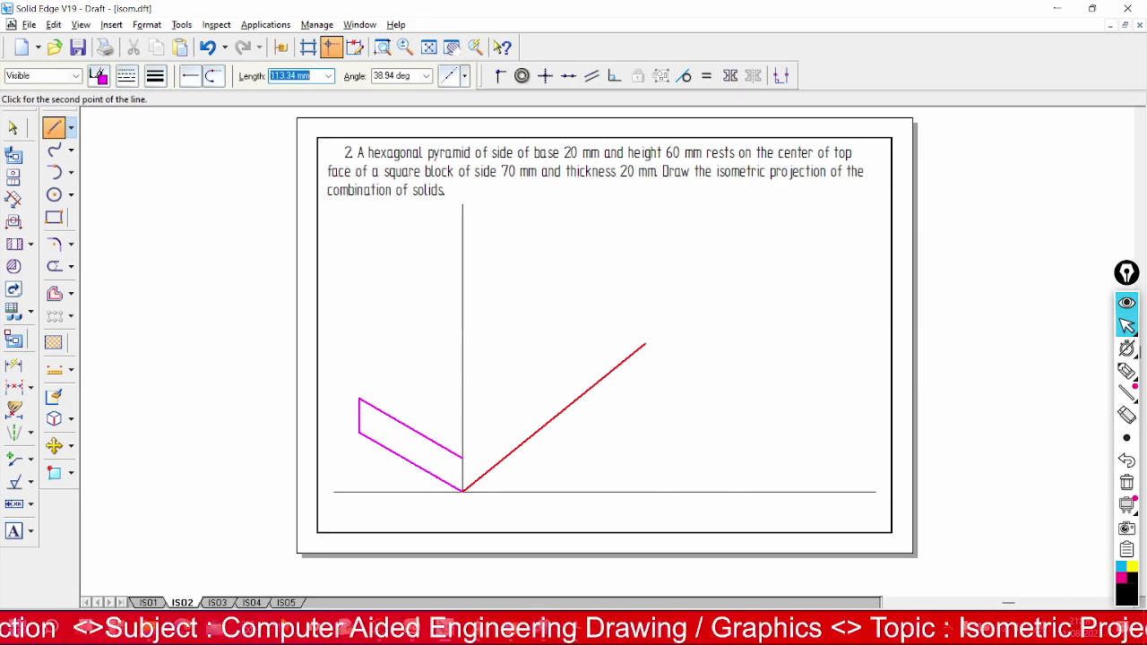
{"action": "type", "text": "7*8.1"}
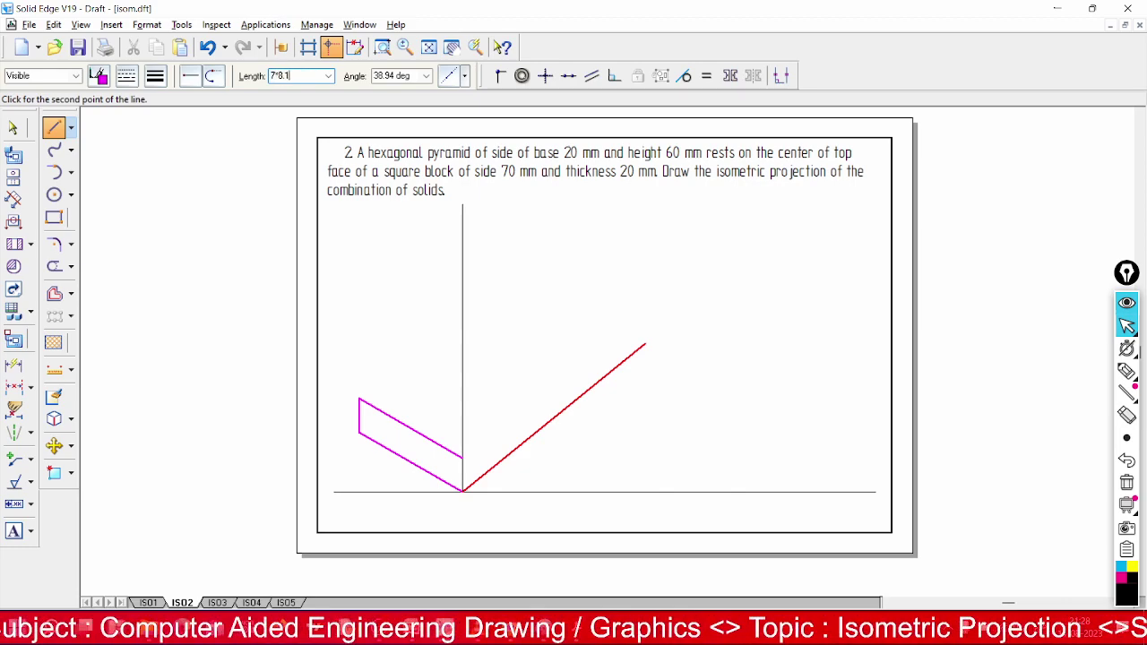
{"action": "type", "text": "64"}
{"action": "key", "text": "Tab"}
{"action": "type", "text": "3"}
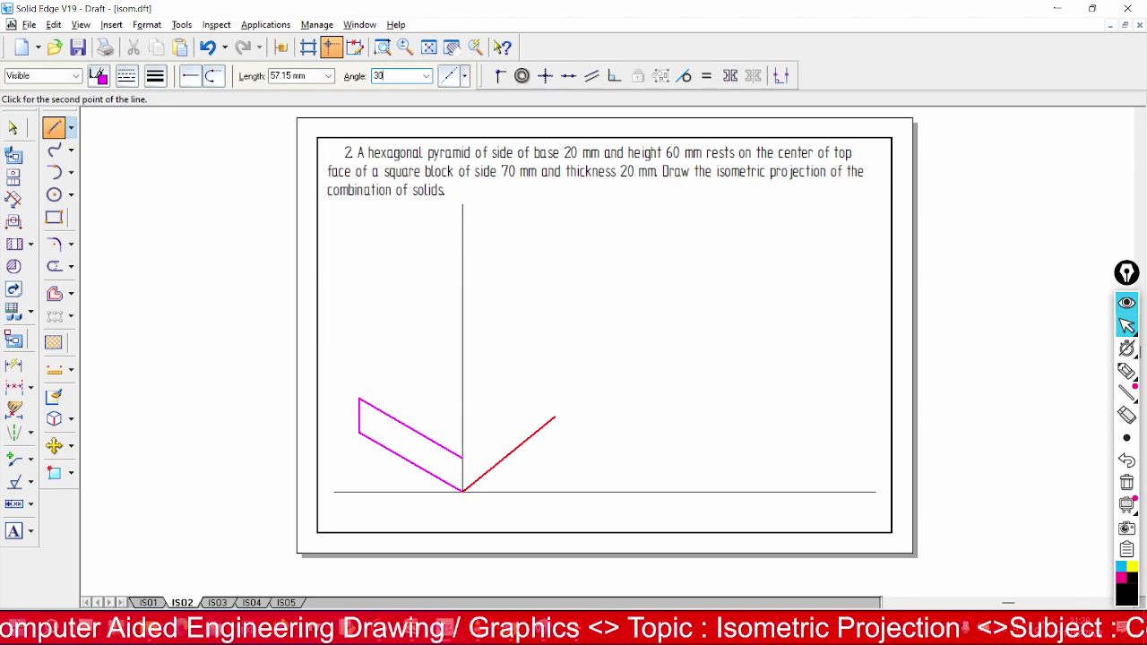
{"action": "key", "text": "Return"}
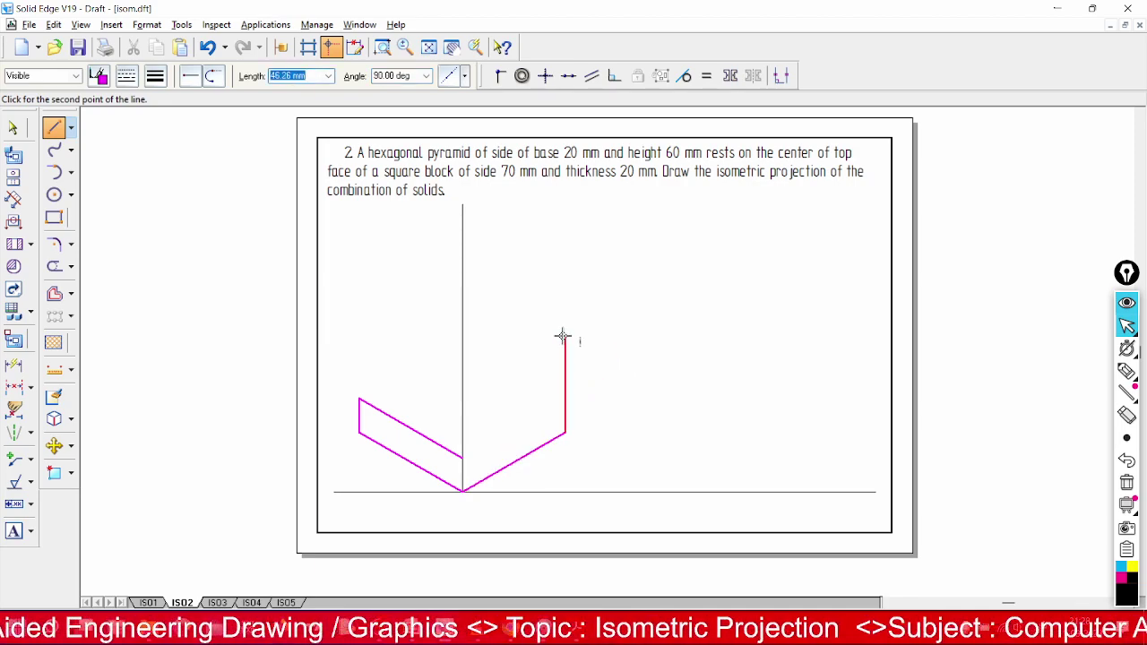
Draw the block's right vertical edge 2*8.164 mm upward and the right face's upper edge back to the vertical reference line, ending the chain
{"action": "type", "text": "2"}
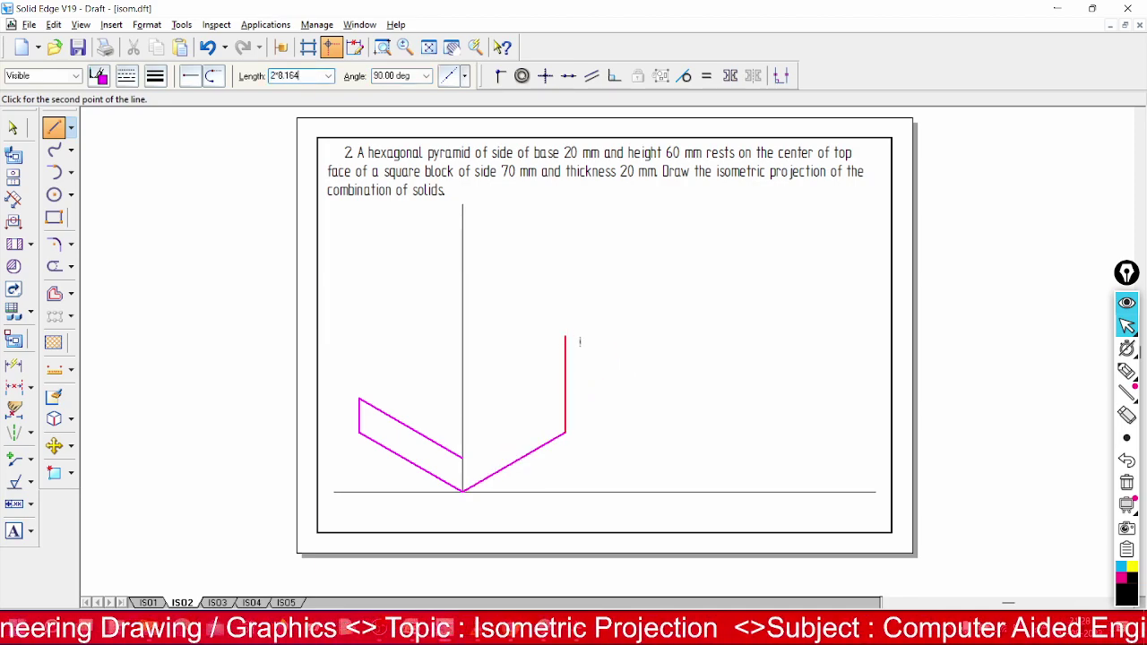
{"action": "type", "text": "*8.164"}
{"action": "key", "text": "Tab"}
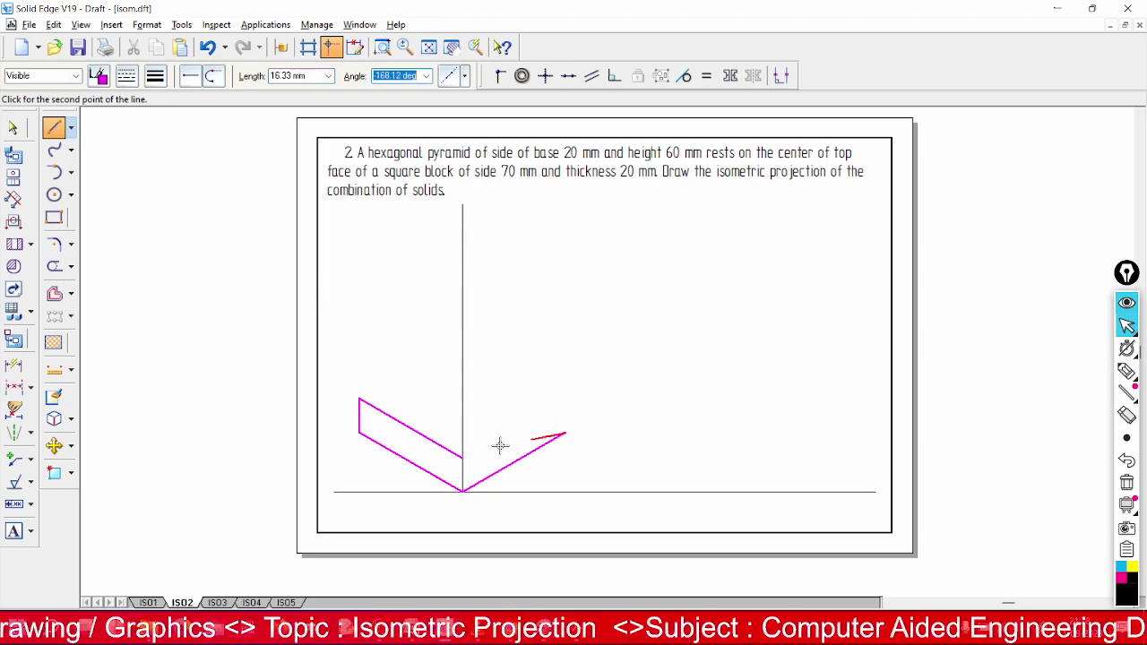
{"action": "key", "text": "Return"}
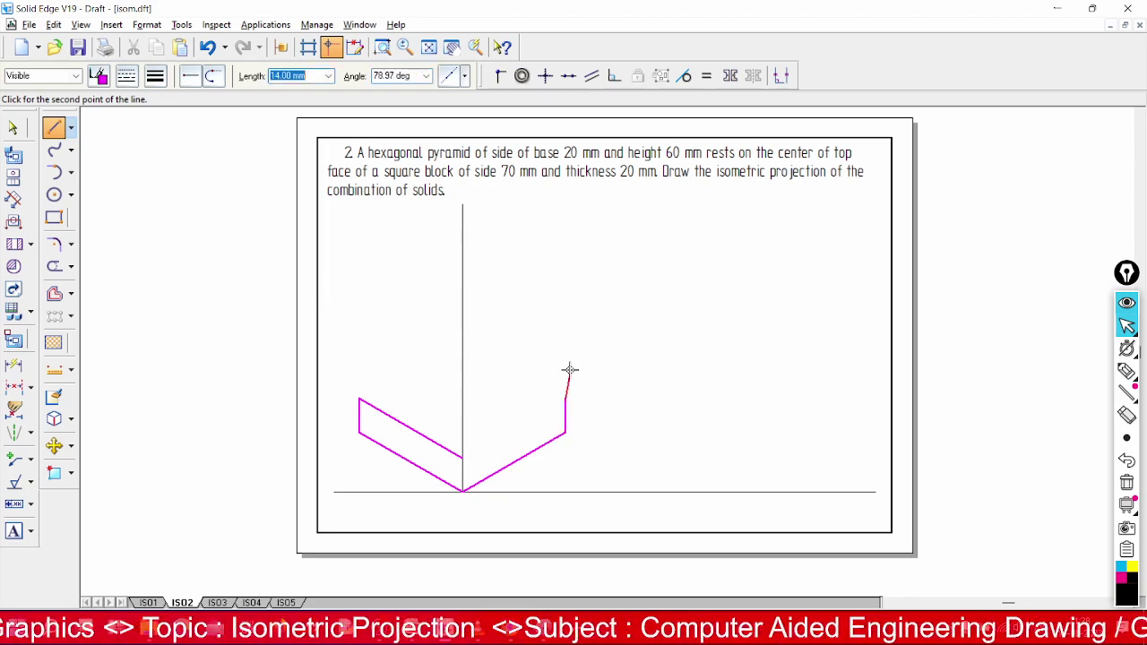
{"action": "right_click", "coordinate": [613, 358]}
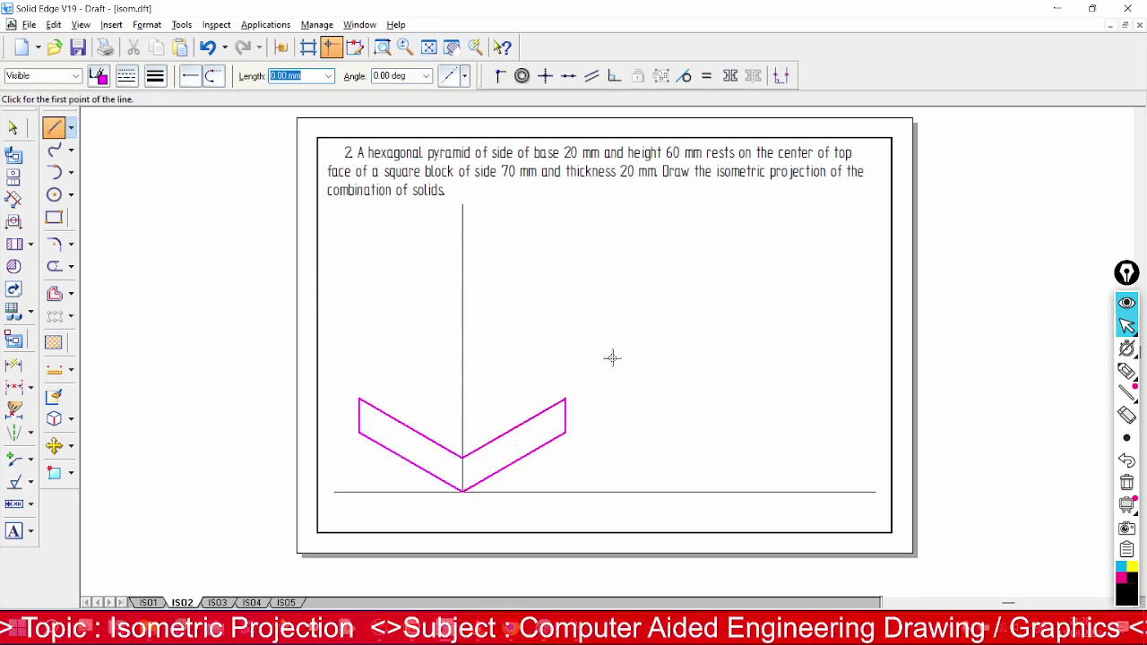
Copy the right face's upper edge from the block's front corner to the left face's upper outer corner
{"action": "left_click", "coordinate": [13, 131]}
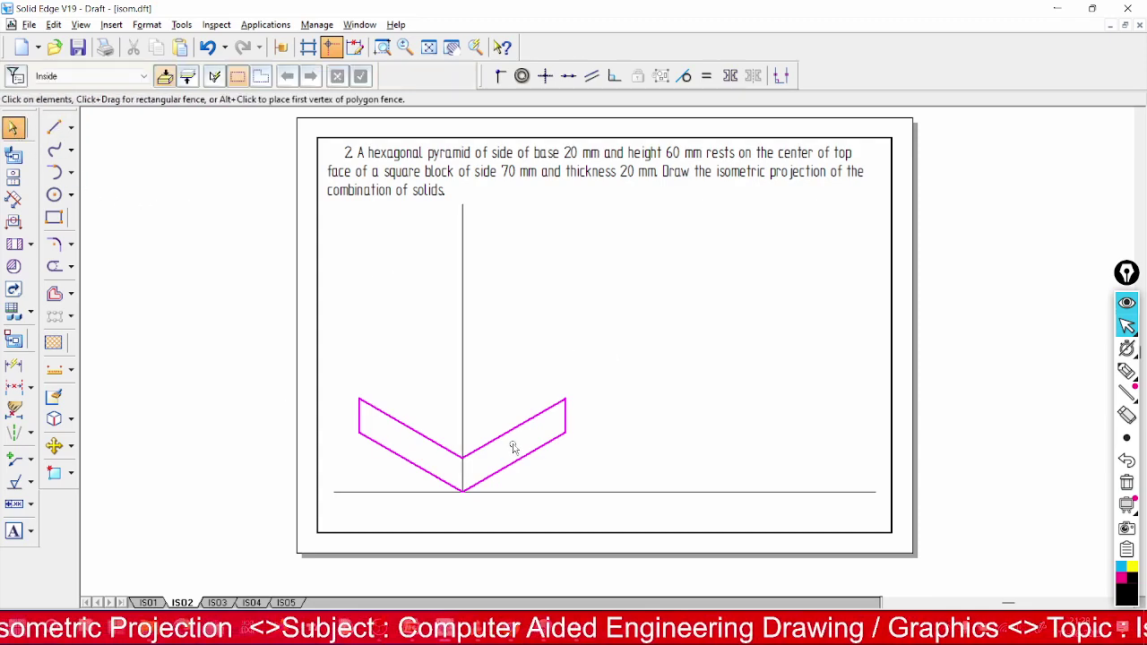
{"action": "left_click", "coordinate": [499, 436]}
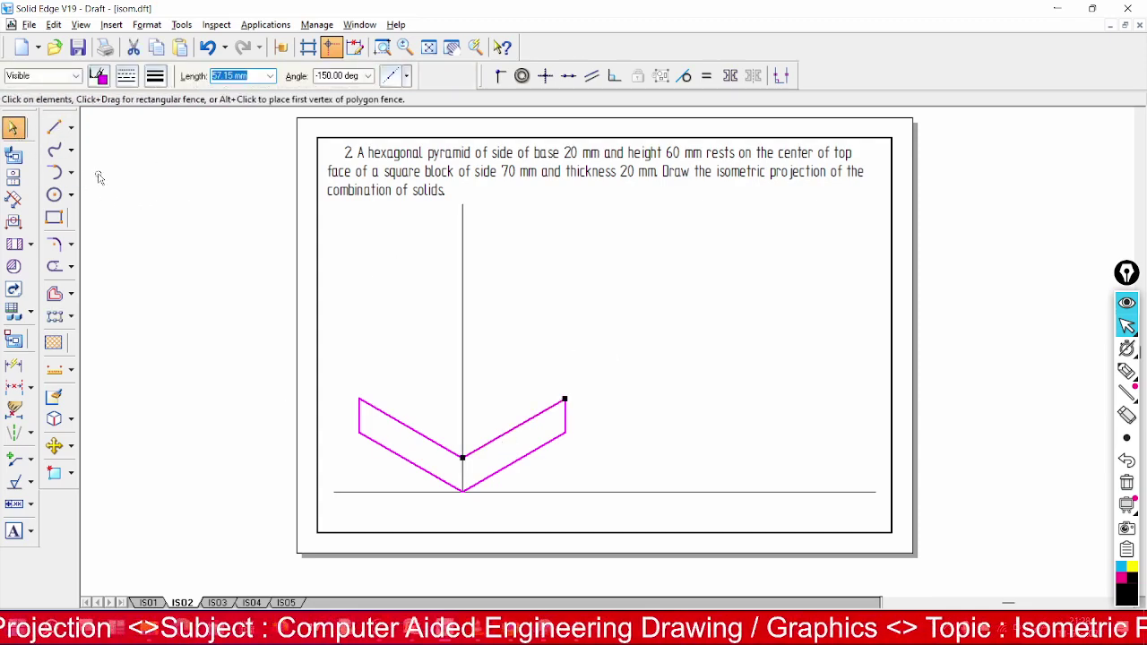
{"action": "left_click", "coordinate": [55, 445]}
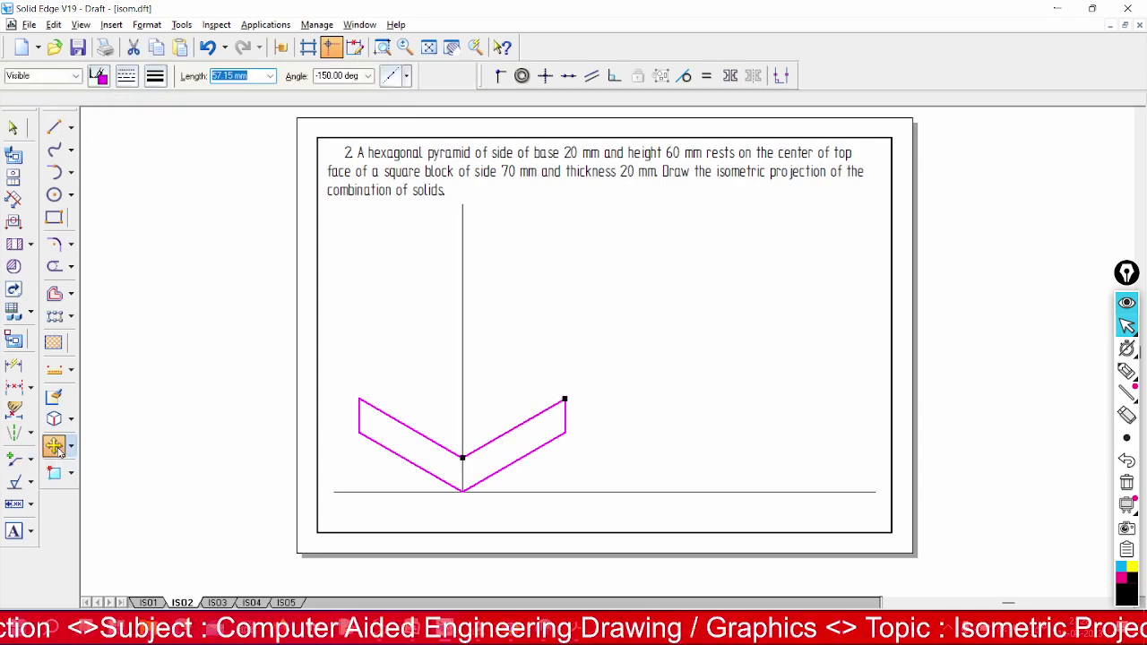
{"action": "left_click", "coordinate": [462, 455]}
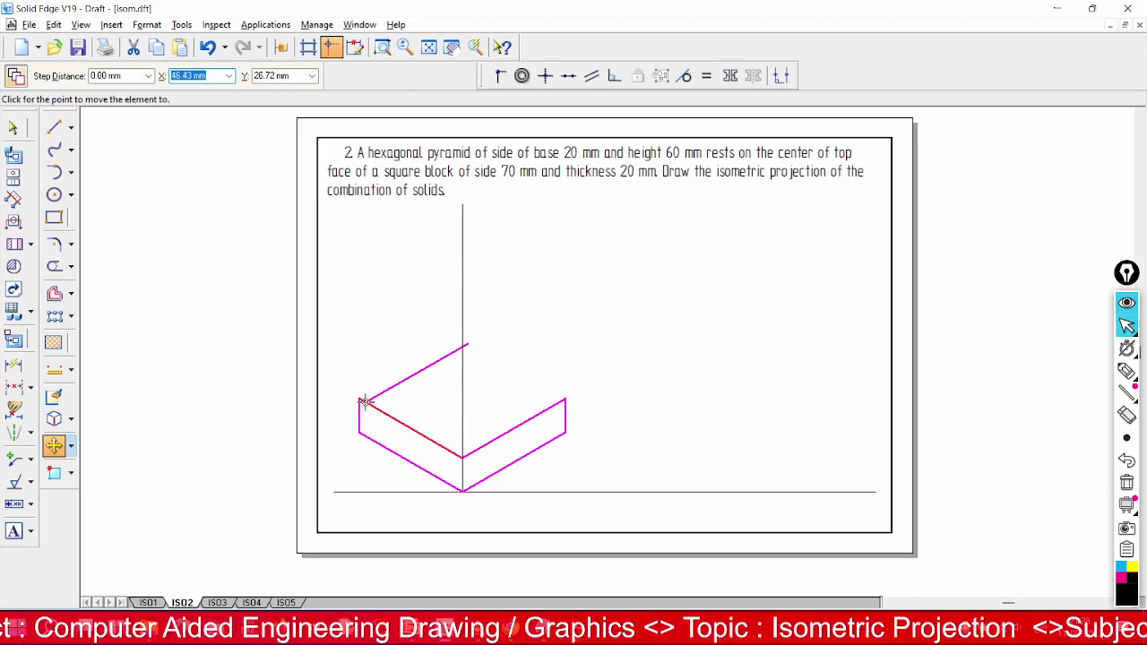
{"action": "left_click", "coordinate": [358, 399]}
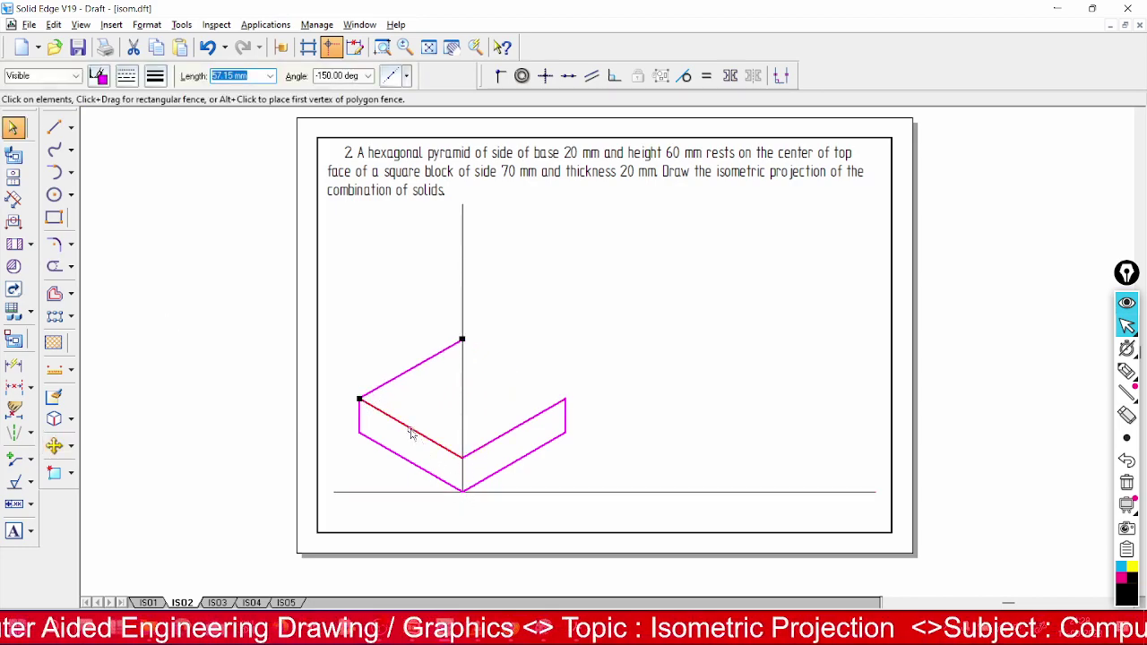
Copy the left face's upper edge from the front corner to the right face's upper outer corner, closing the top face
{"action": "left_click", "coordinate": [413, 433]}
{"action": "left_click", "coordinate": [58, 448]}
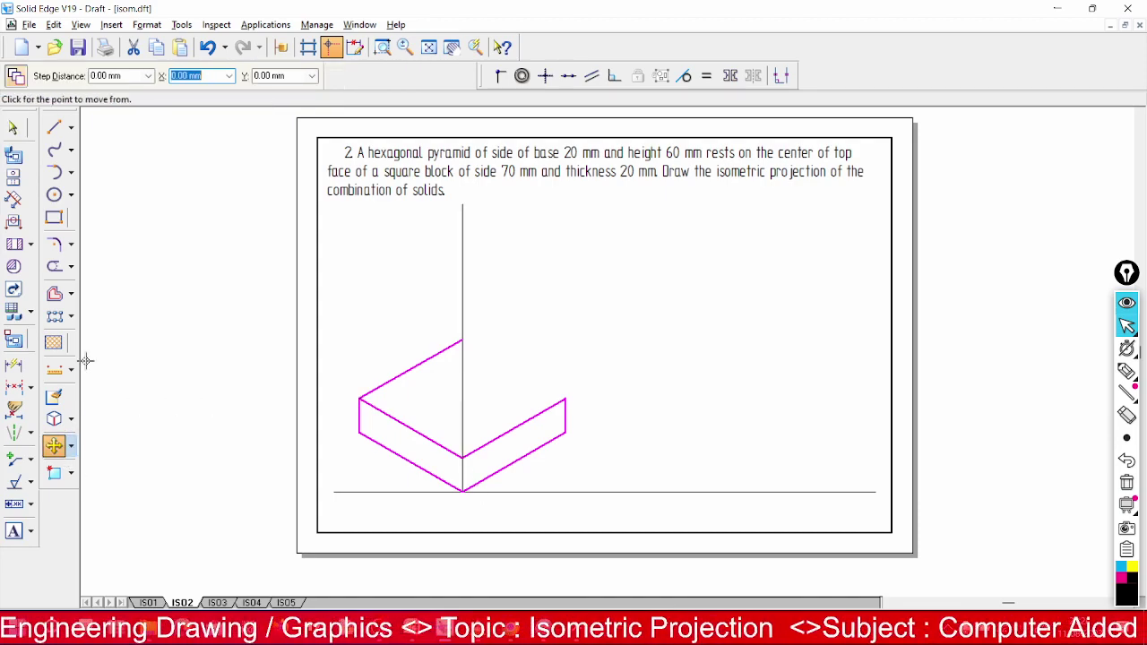
{"action": "left_click", "coordinate": [463, 456]}
{"action": "left_click", "coordinate": [566, 397]}
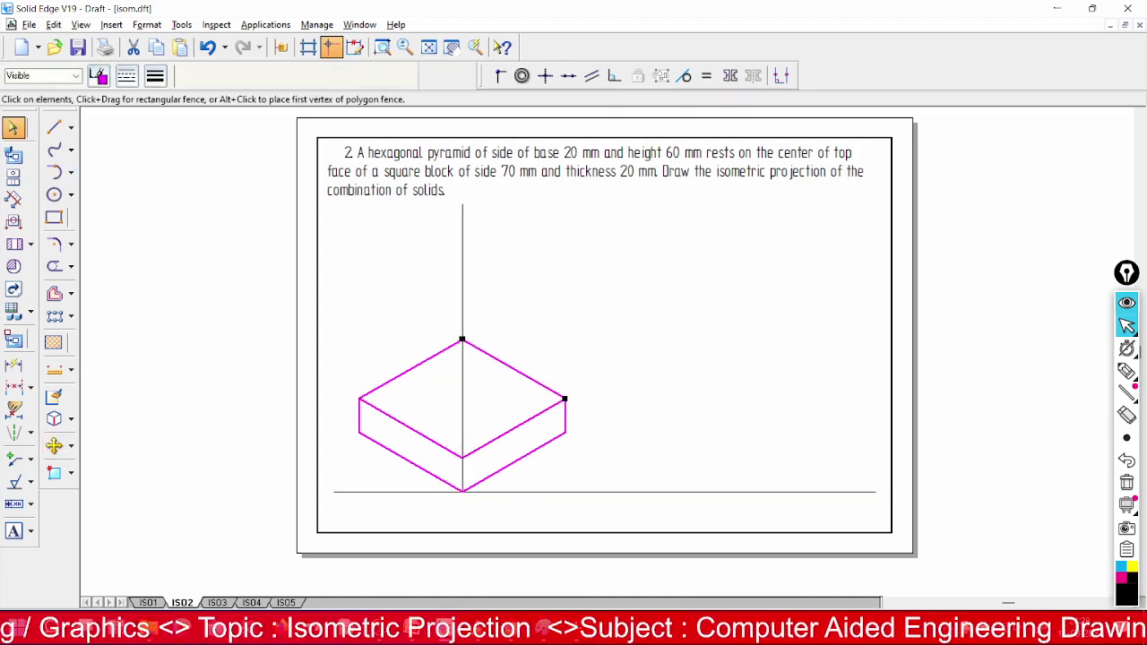
Draw the block's front vertical edge from the top face's front corner down to the reference lines' intersection
{"action": "left_click", "coordinate": [54, 127]}
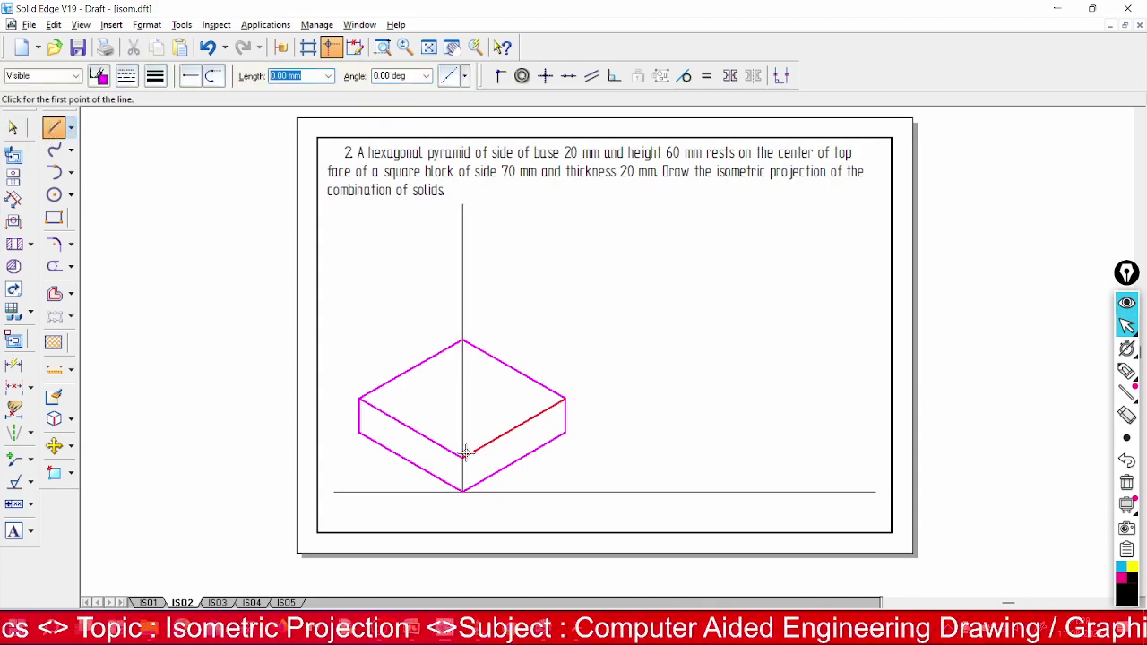
{"action": "left_click", "coordinate": [462, 490]}
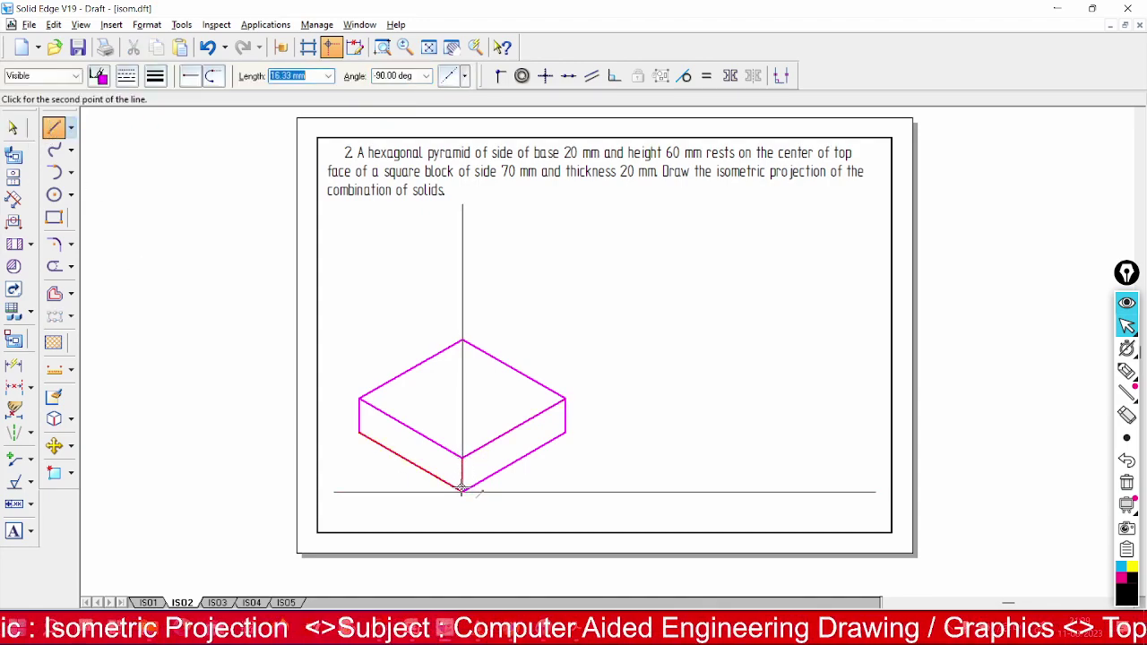
{"action": "right_click", "coordinate": [150, 293]}
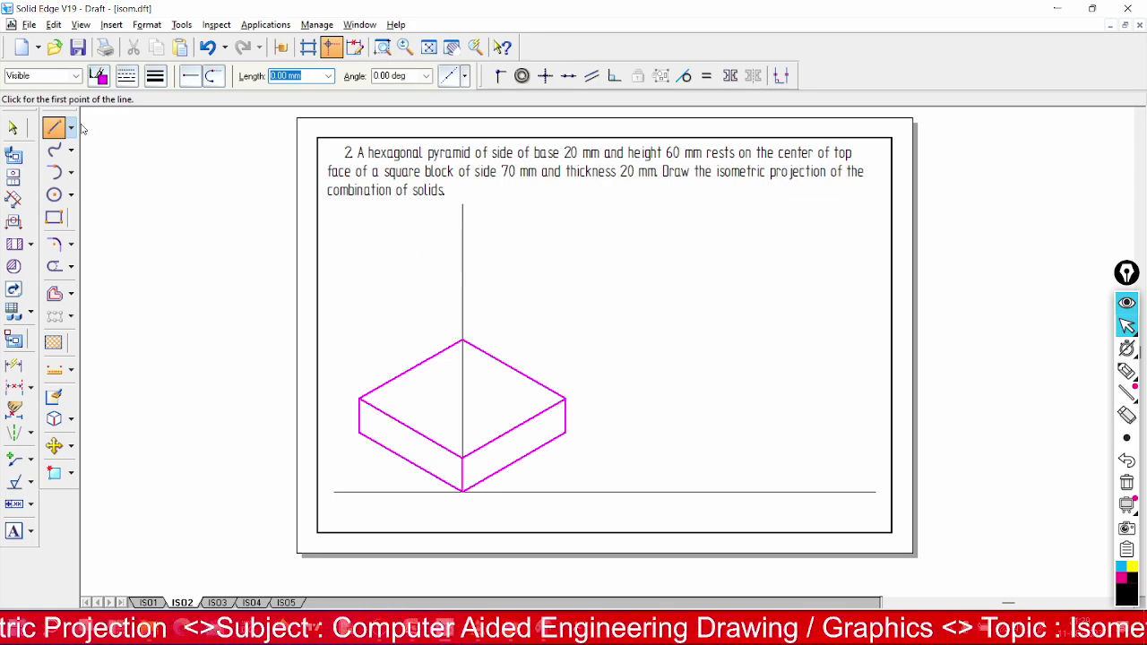
Delete the vertical reference line passing through the block
{"action": "left_click", "coordinate": [13, 127]}
{"action": "left_click", "coordinate": [463, 291]}
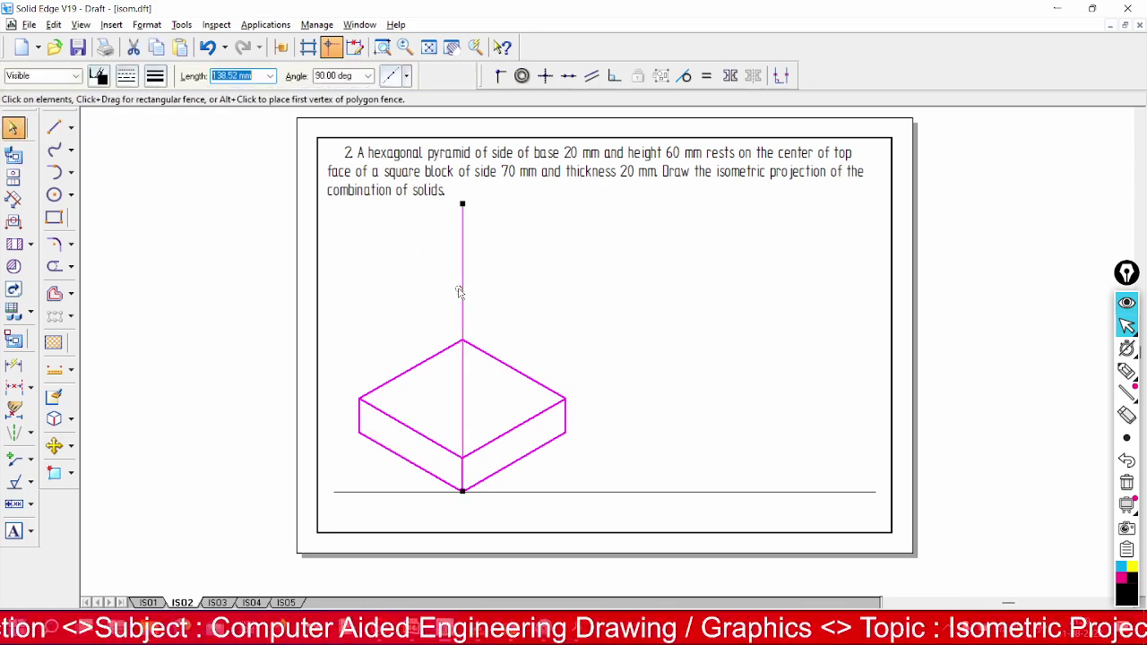
{"action": "key", "text": "Delete"}
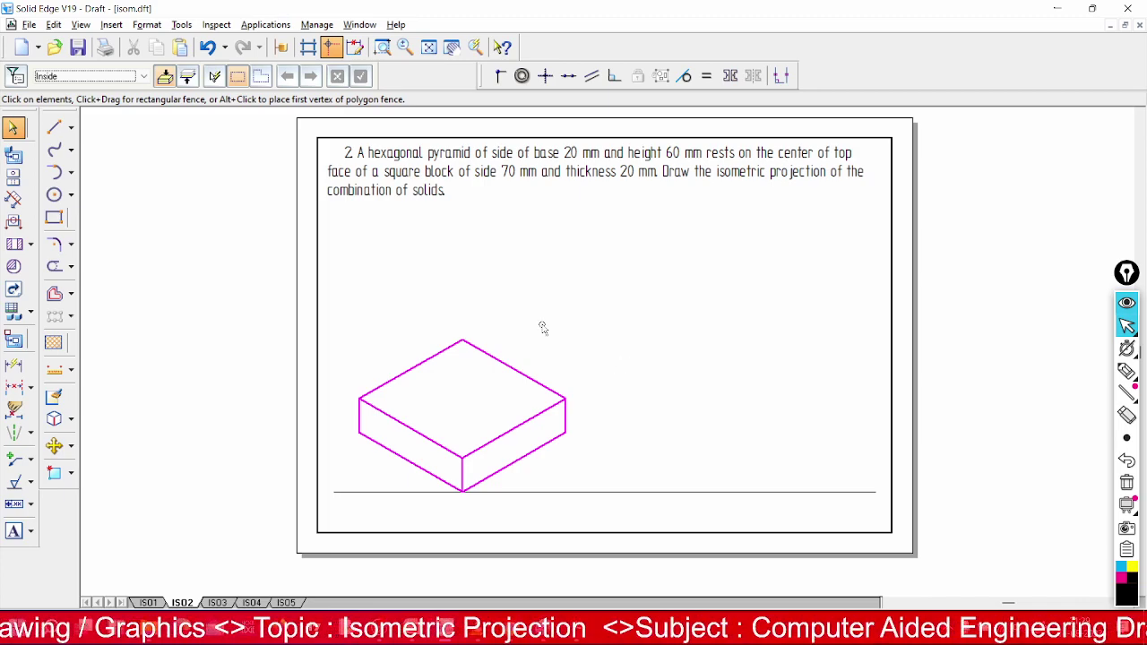
Draw the hexagon's first side in the empty area beside the block, 2*8.164 mm long at 0 degrees
{"action": "left_click", "coordinate": [54, 127]}
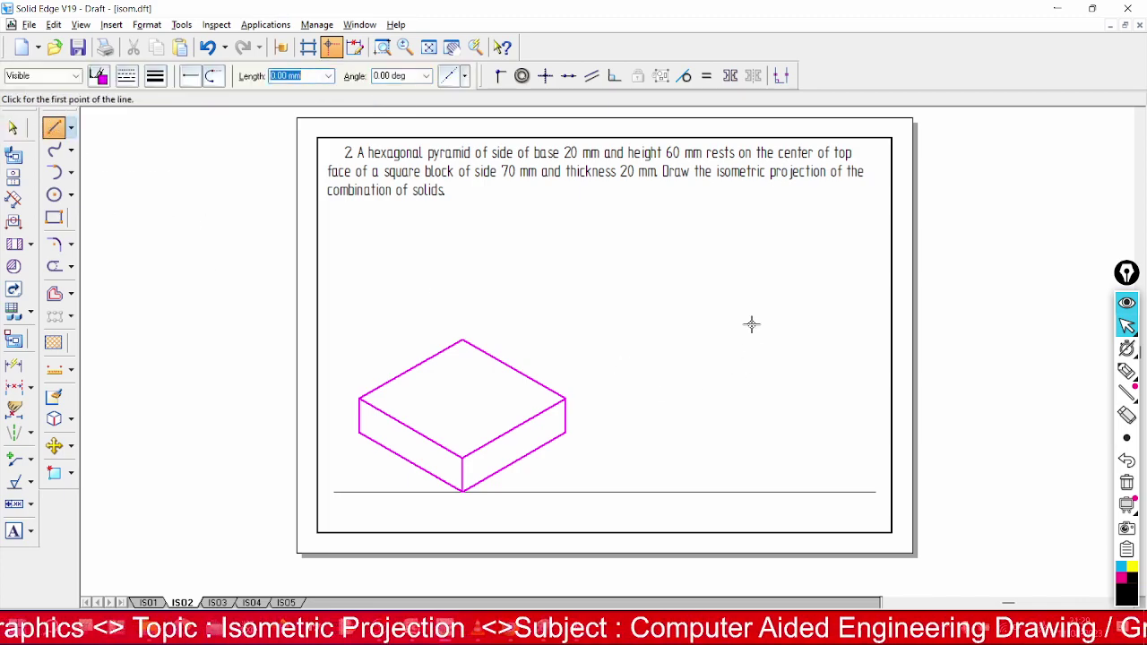
{"action": "left_click", "coordinate": [695, 272]}
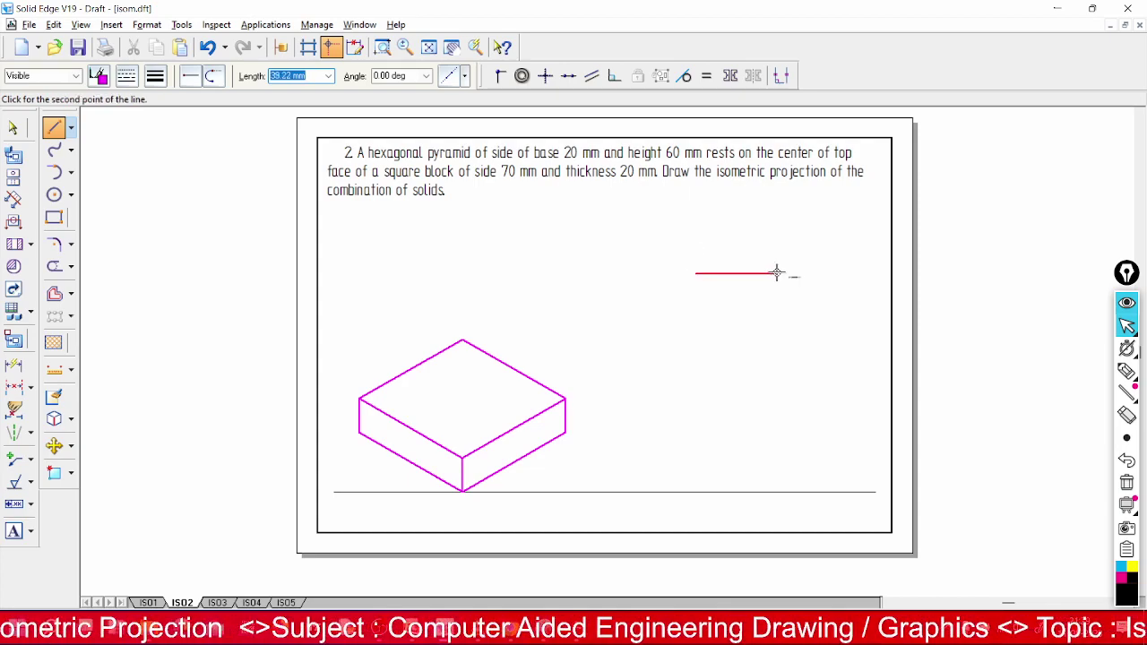
{"action": "type", "text": "2*8.164"}
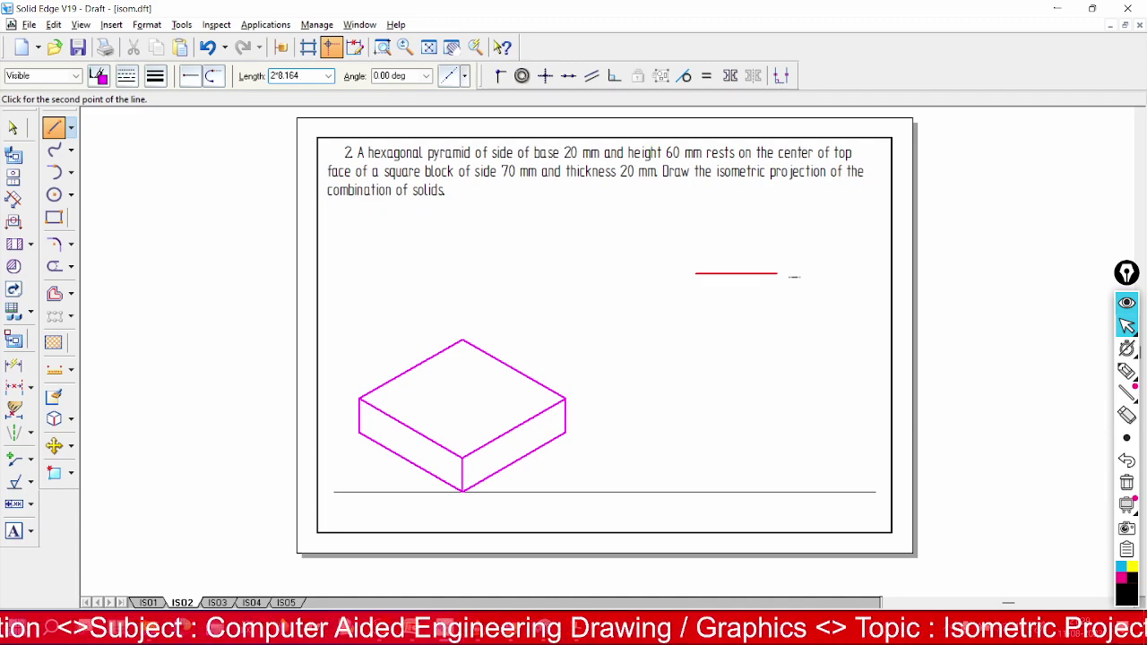
{"action": "key", "text": "Tab"}
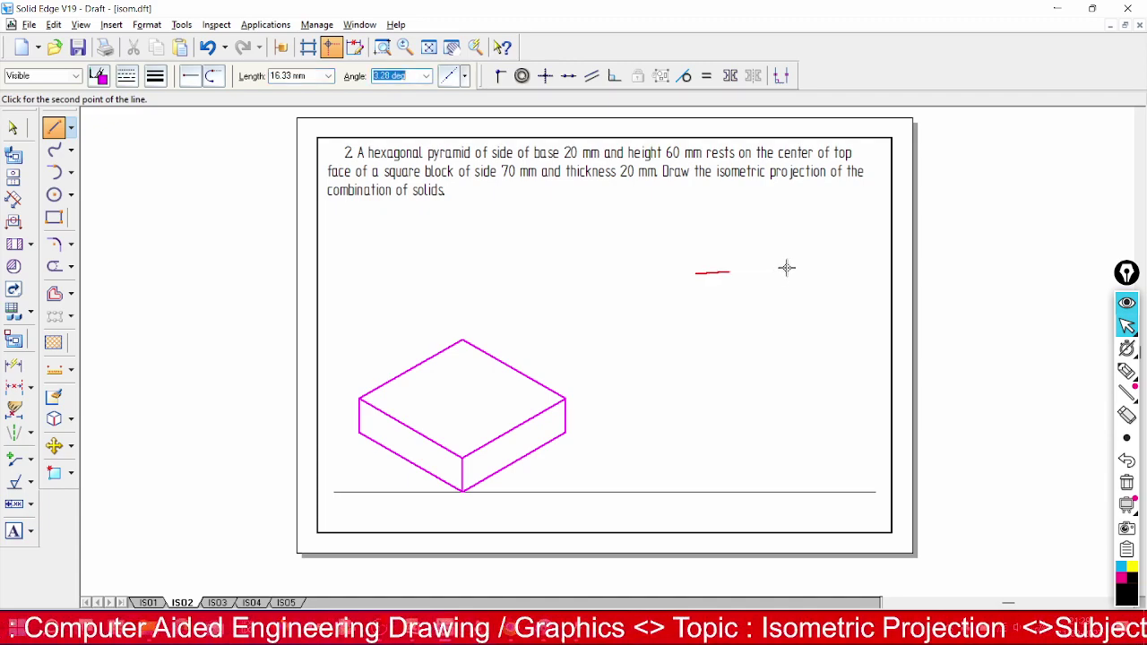
{"action": "type", "text": "0"}
{"action": "key", "text": "Return"}
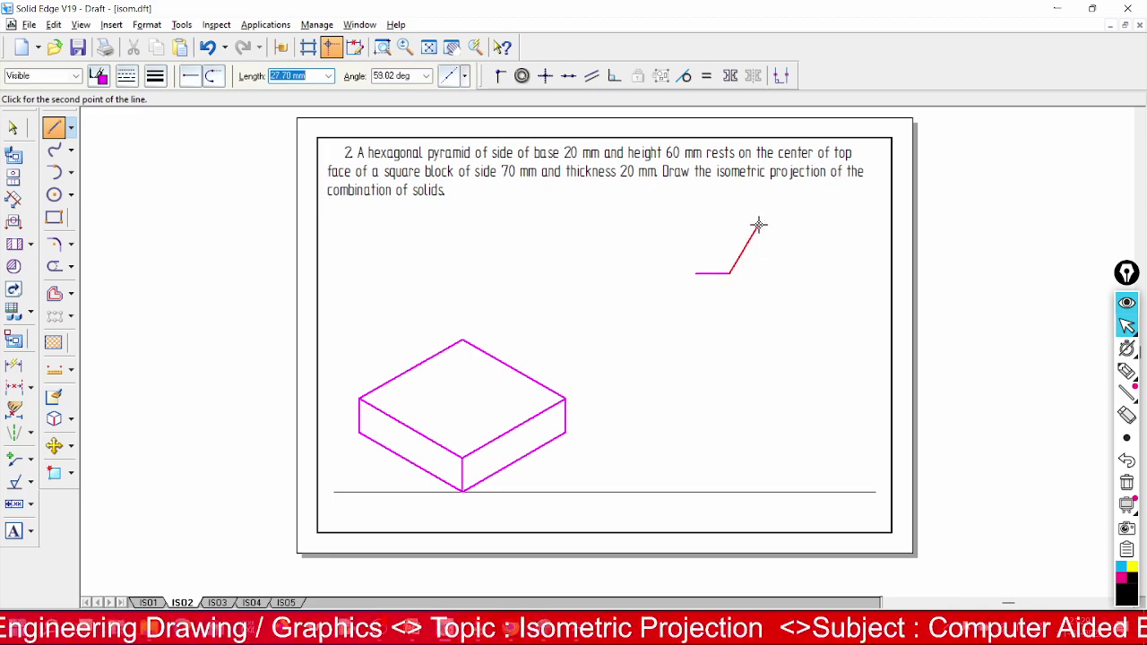
Draw the hexagon's second side from the first side's end, 2*8.164 mm long at 60 degrees
{"action": "type", "text": "2"}
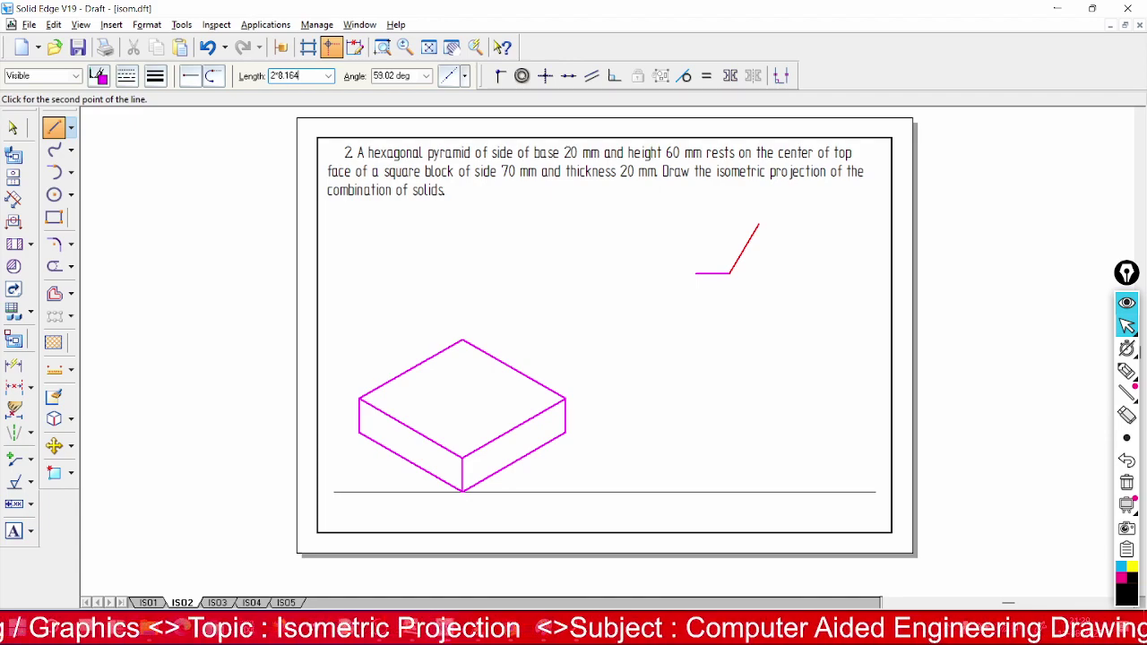
{"action": "type", "text": "*8.164"}
{"action": "key", "text": "Tab"}
{"action": "type", "text": "6"}
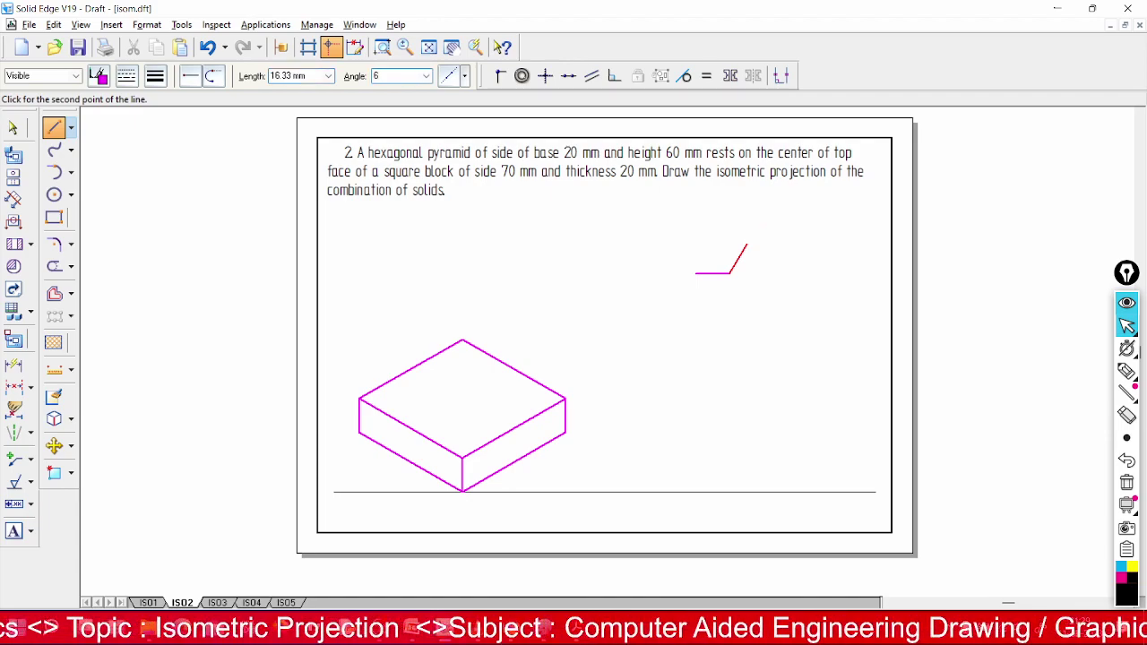
{"action": "type", "text": "0"}
{"action": "key", "text": "Tab"}
{"action": "left_click", "coordinate": [759, 225]}
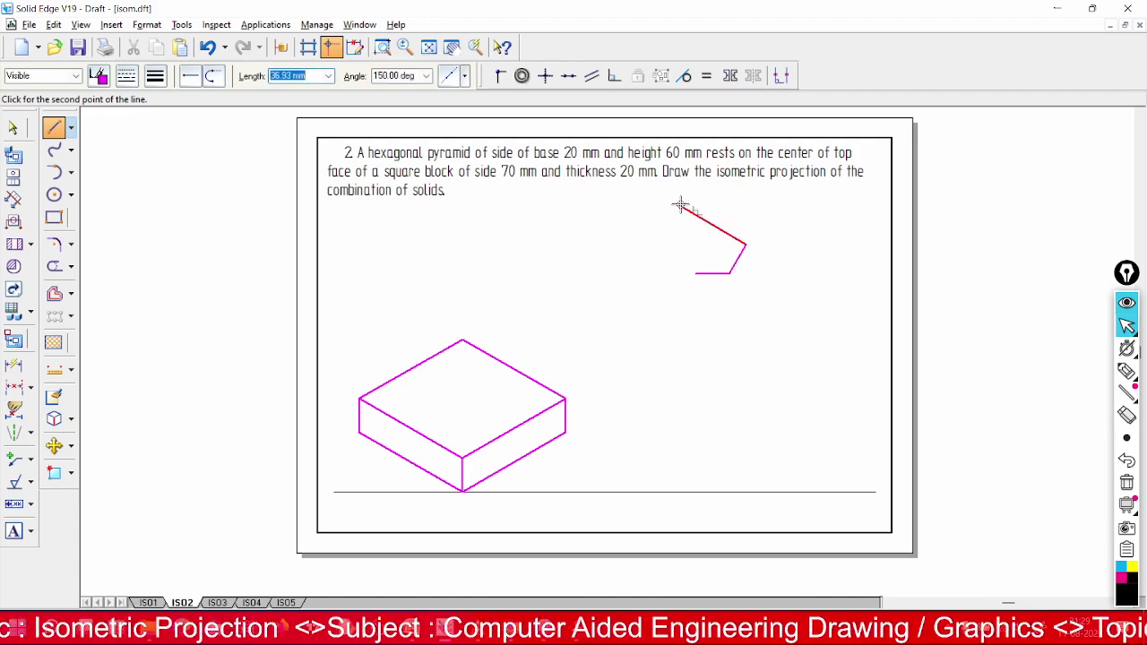
Draw the hexagon's third side from the second side's end, 2*8.164 mm long at 120 degrees
{"action": "type", "text": "2*8.1"}
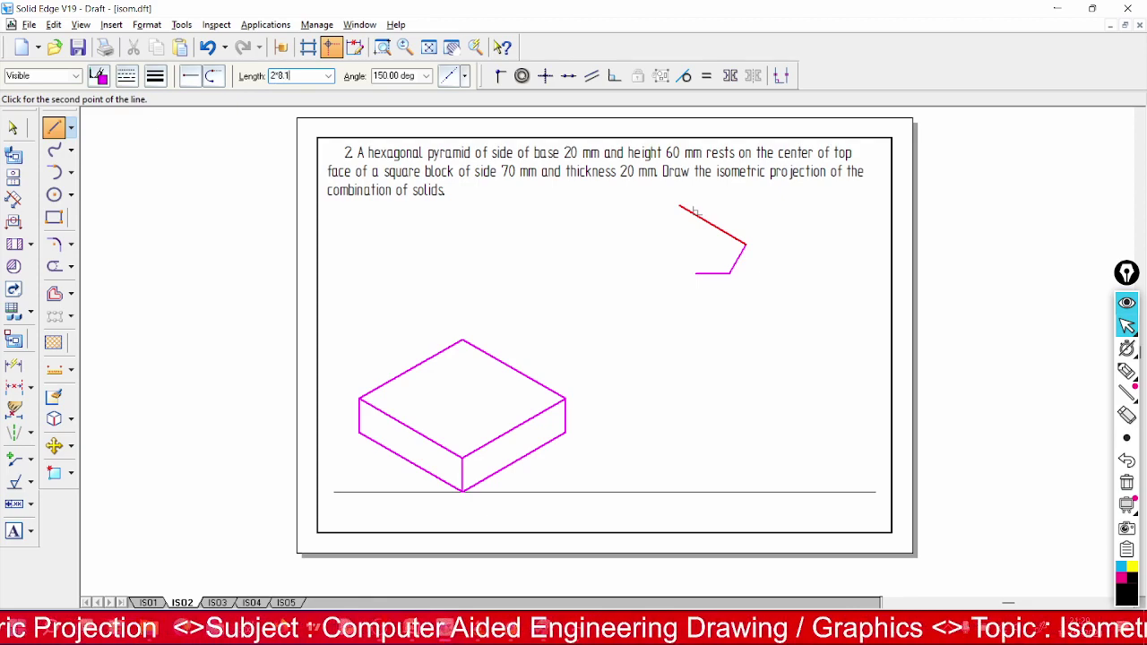
{"action": "type", "text": "64"}
{"action": "key", "text": "Tab"}
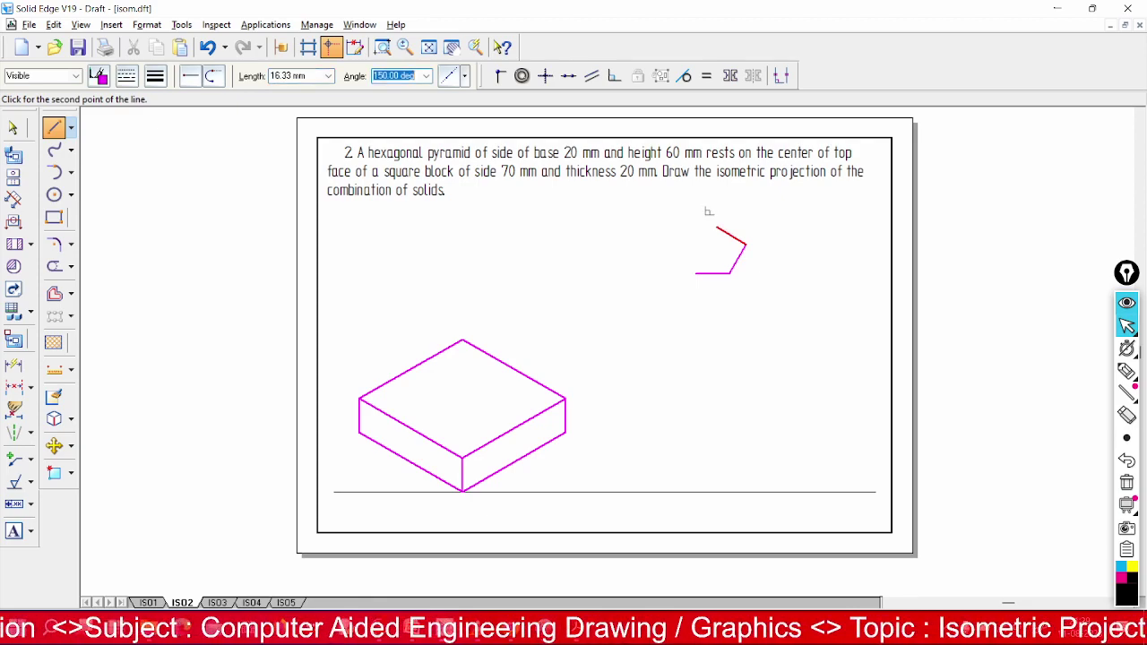
{"action": "type", "text": "120"}
{"action": "key", "text": "Return"}
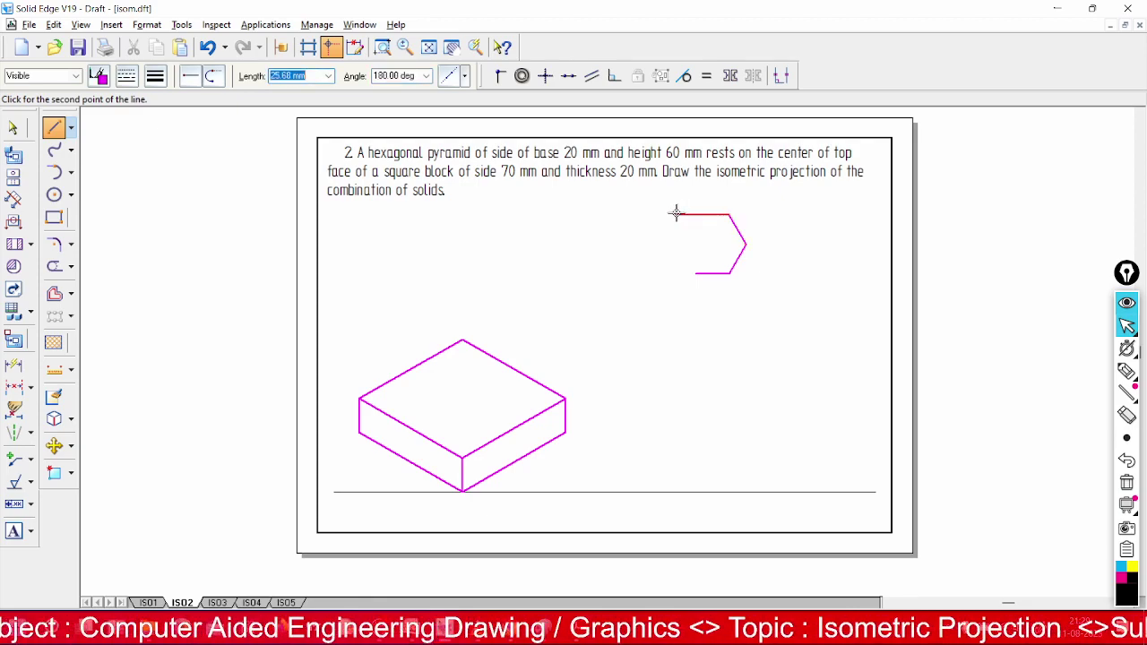
Draw the hexagon's fourth side from the third side's end, 2*8.164 mm long at 180 degrees
{"action": "type", "text": "2*8"}
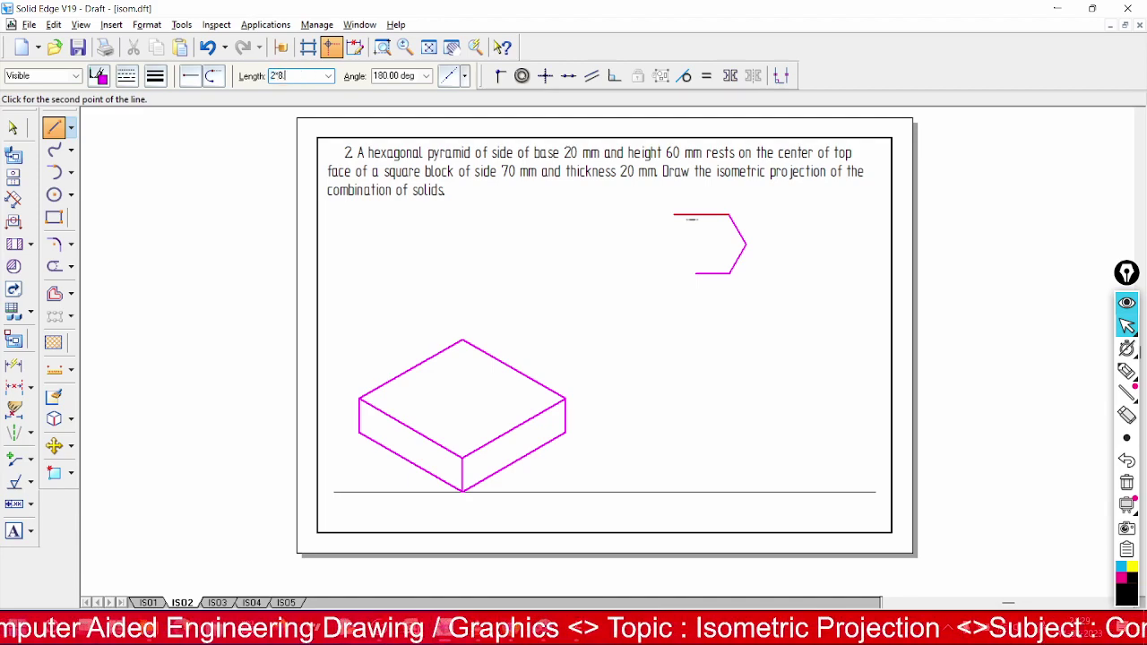
{"action": "type", "text": ".164"}
{"action": "key", "text": "Tab"}
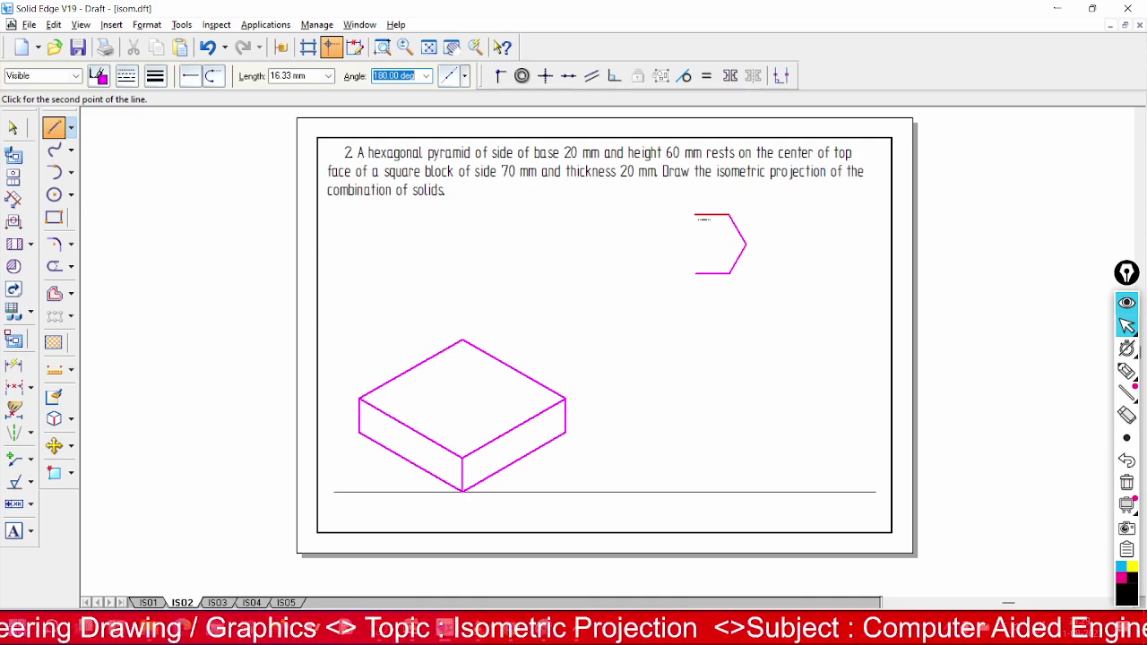
{"action": "key", "text": "Tab"}
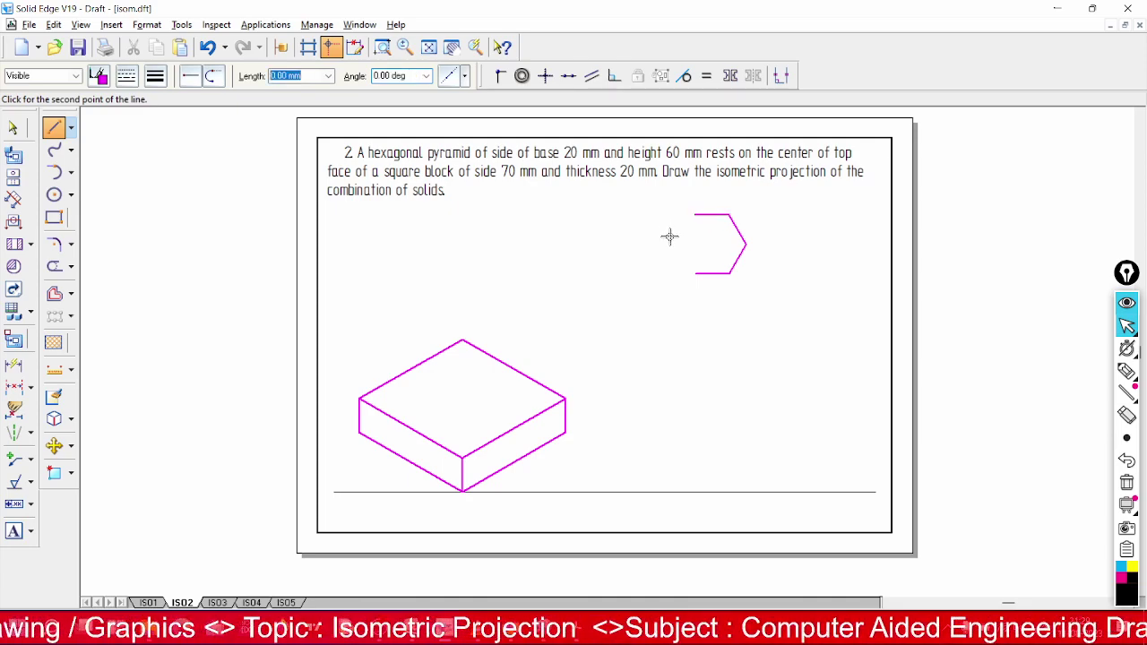
Draw the hexagon's fifth side 16.33 mm long at 240 degrees, and close the outline at the first side's start point
{"action": "type", "text": "2"}
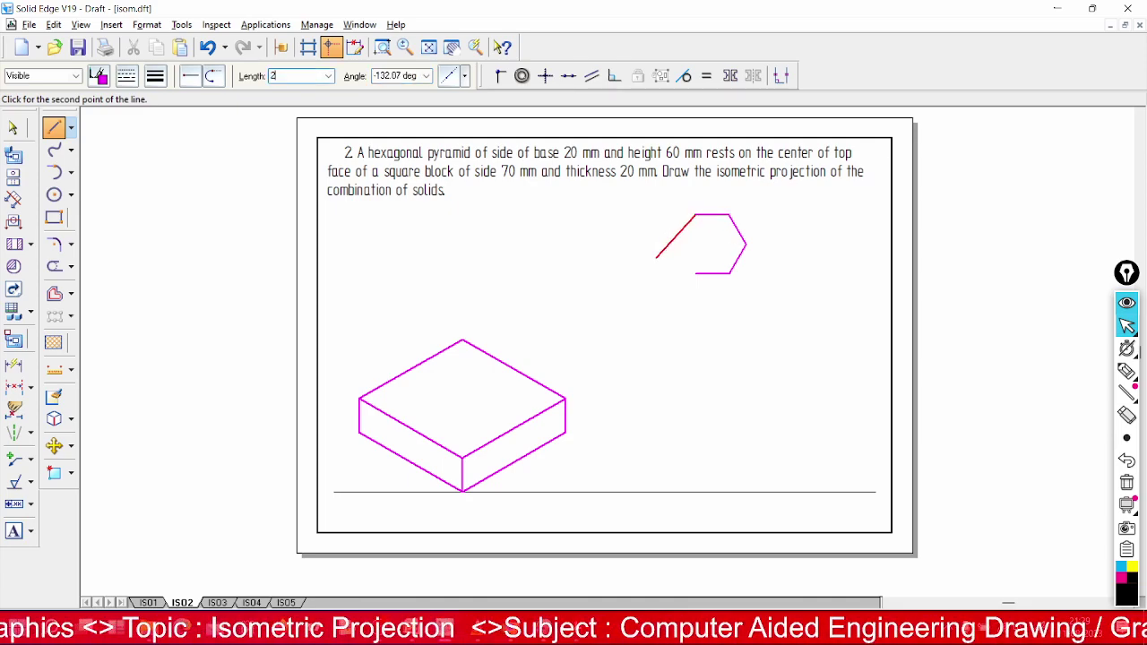
{"action": "type", "text": "*8.165"}
{"action": "key", "text": "Tab"}
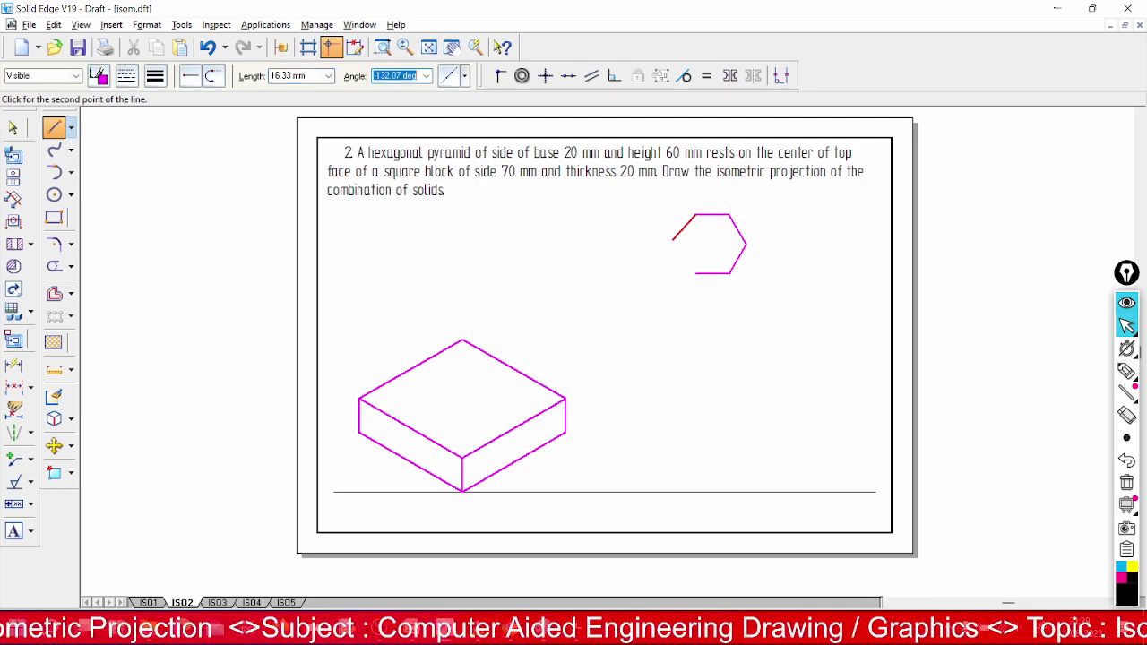
{"action": "type", "text": "2"}
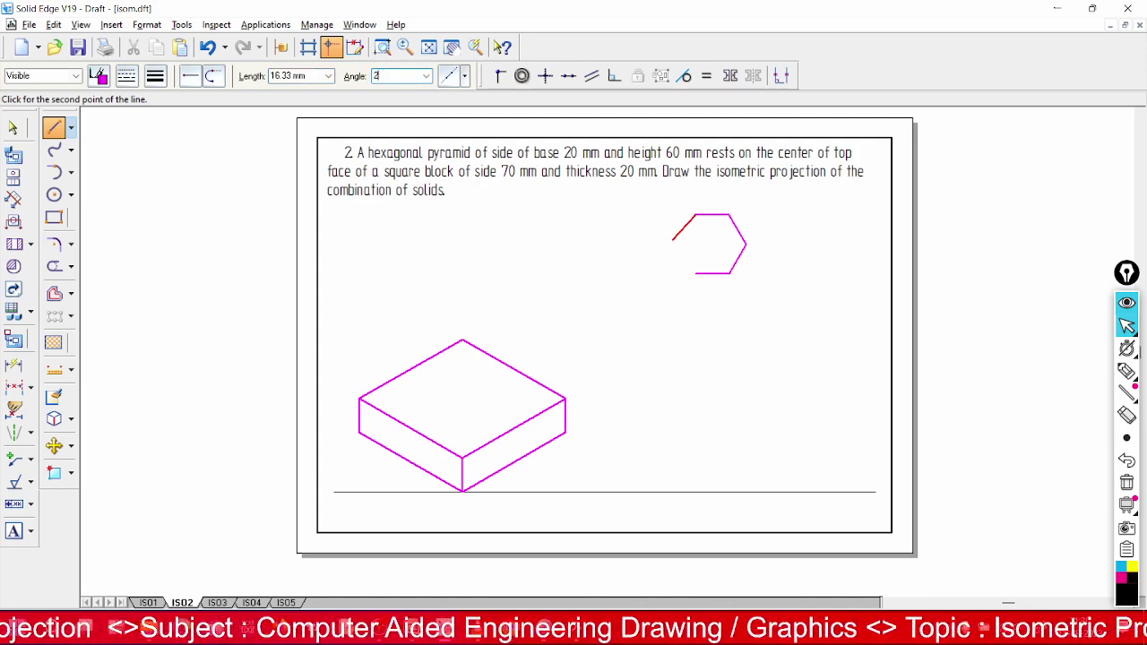
{"action": "type", "text": "40"}
{"action": "key", "text": "Return"}
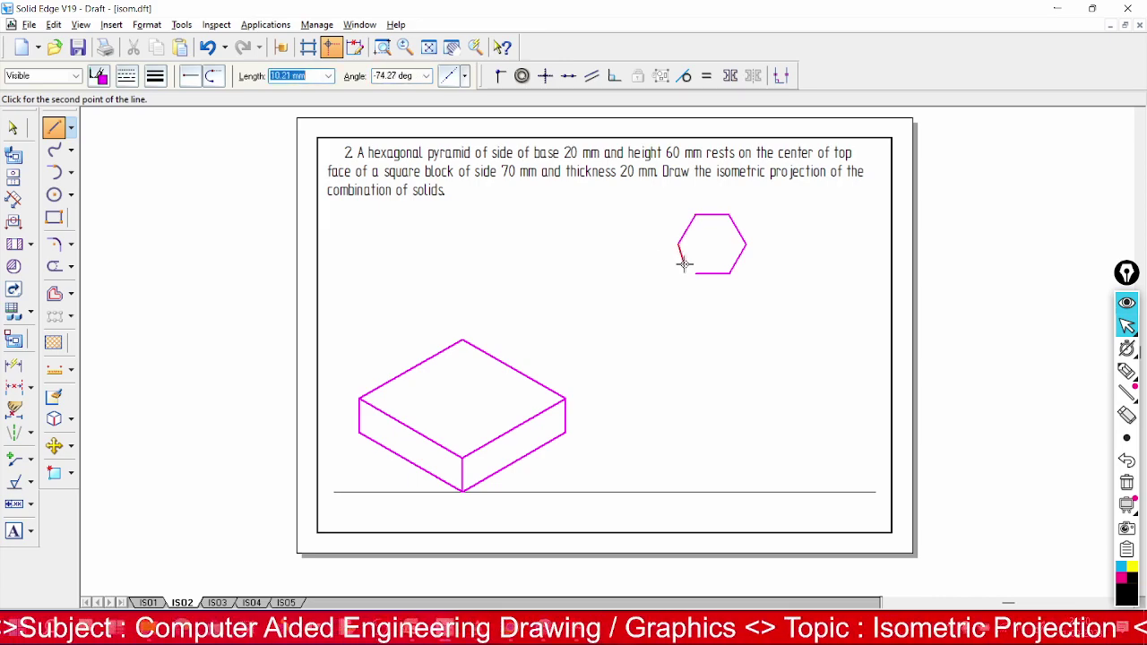
{"action": "left_click", "coordinate": [695, 274]}
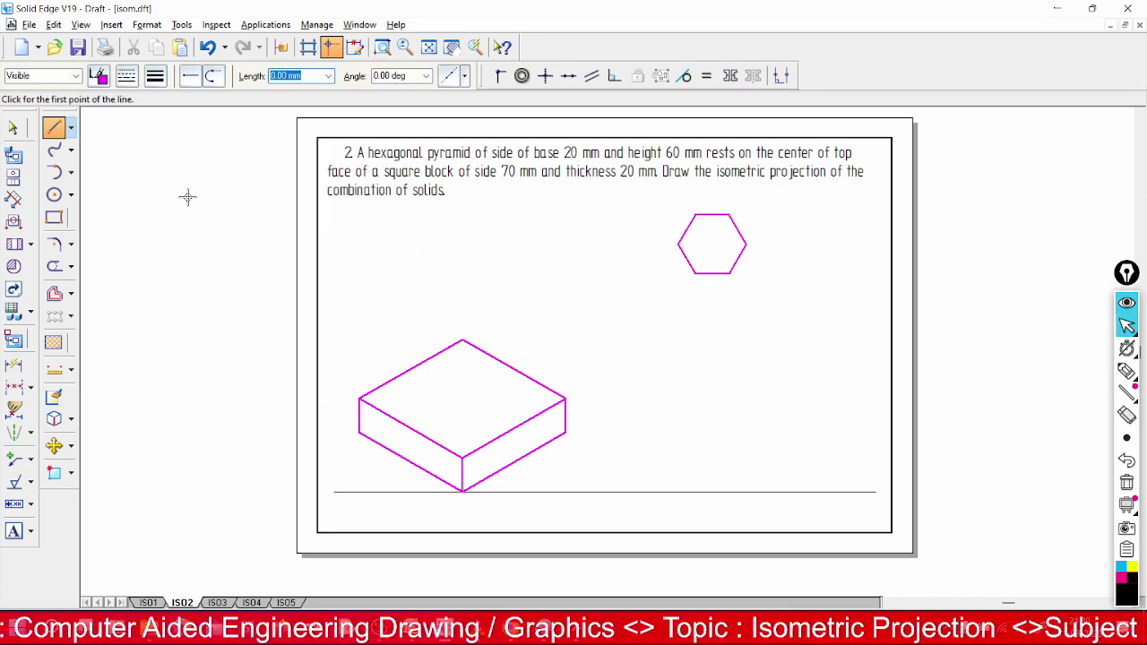
{"action": "left_click", "coordinate": [14, 127]}
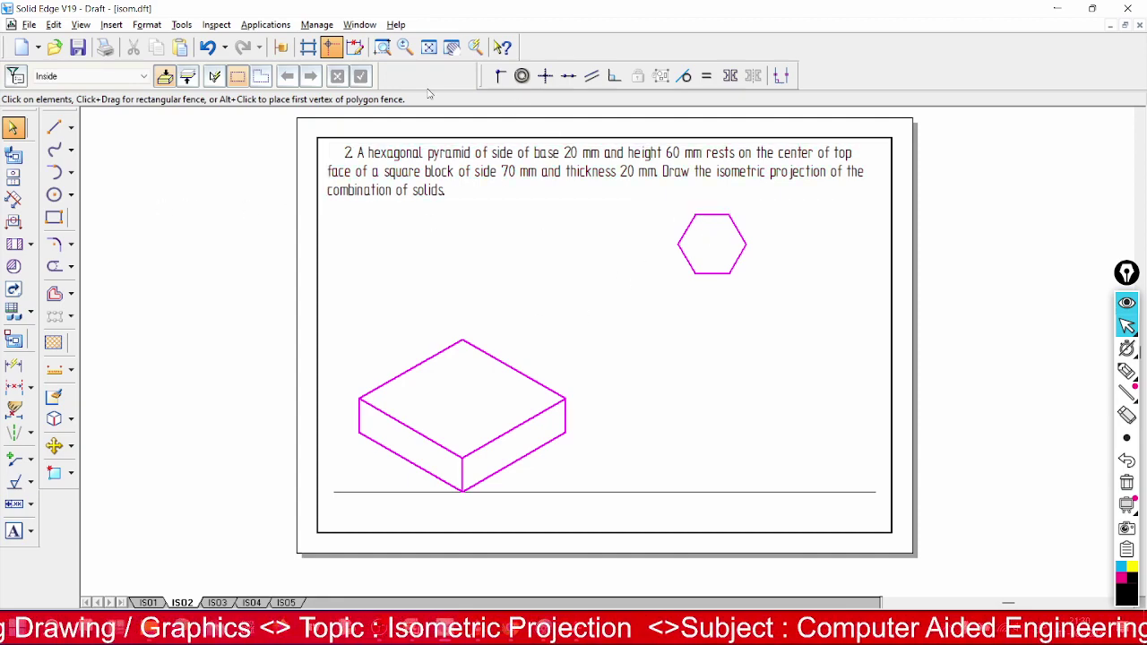
Draw a horizontal line outward from the hexagon's upper-left corner and a vertical line up from its leftmost corner, crossing each other
{"action": "left_click", "coordinate": [382, 47]}
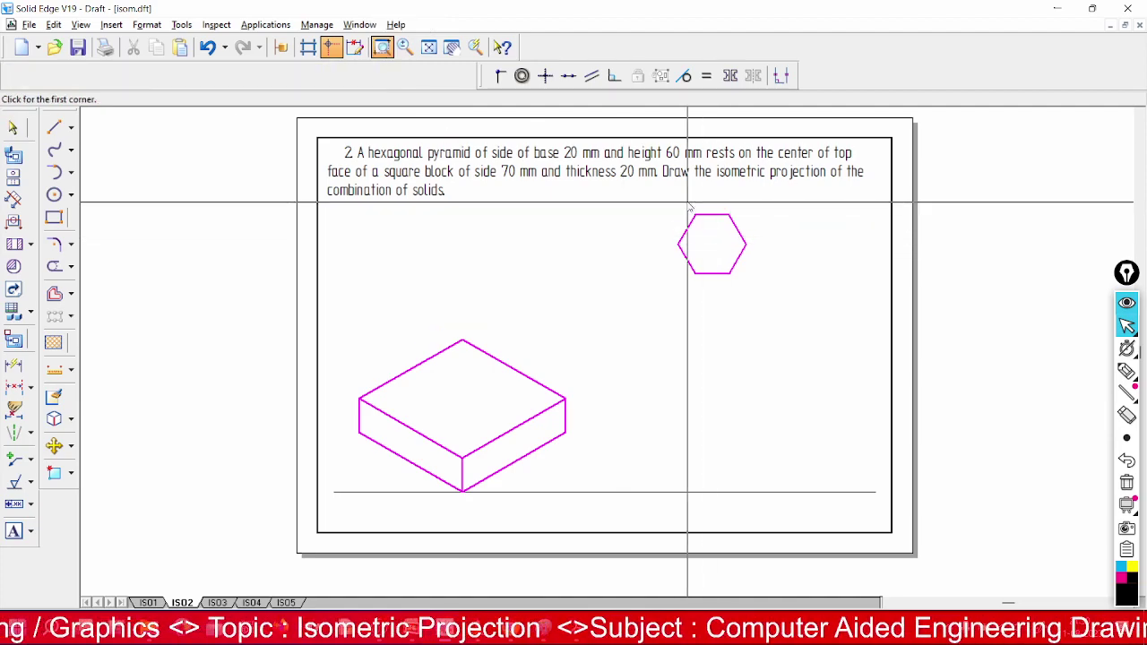
{"action": "left_click", "coordinate": [640, 201]}
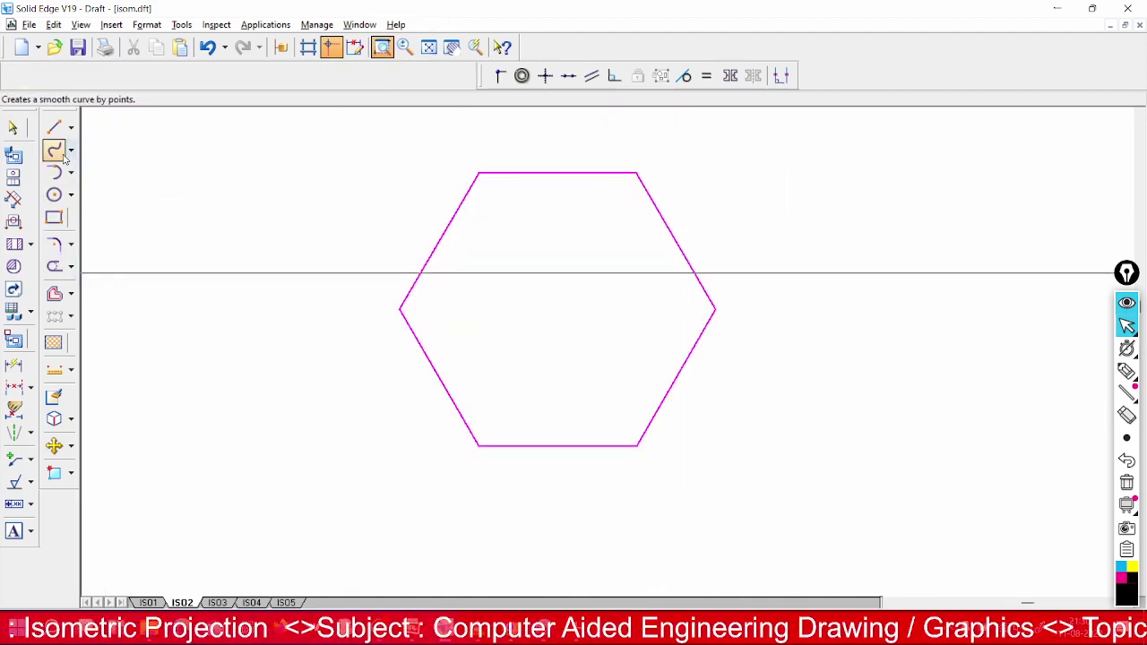
{"action": "left_click", "coordinate": [54, 127]}
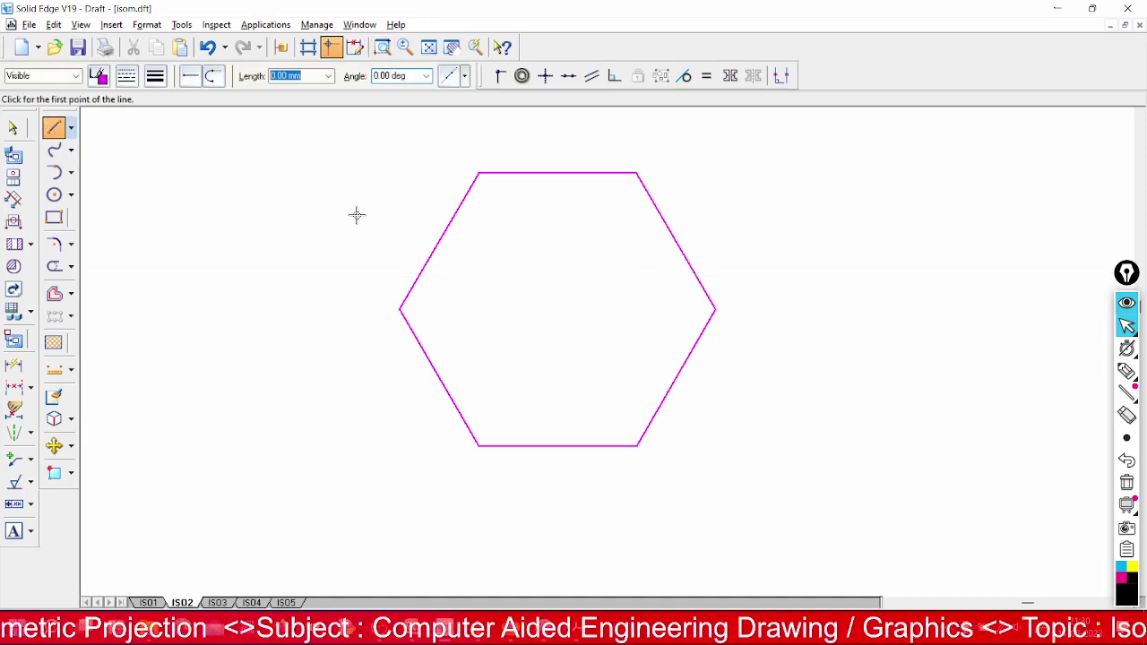
{"action": "left_click", "coordinate": [478, 172]}
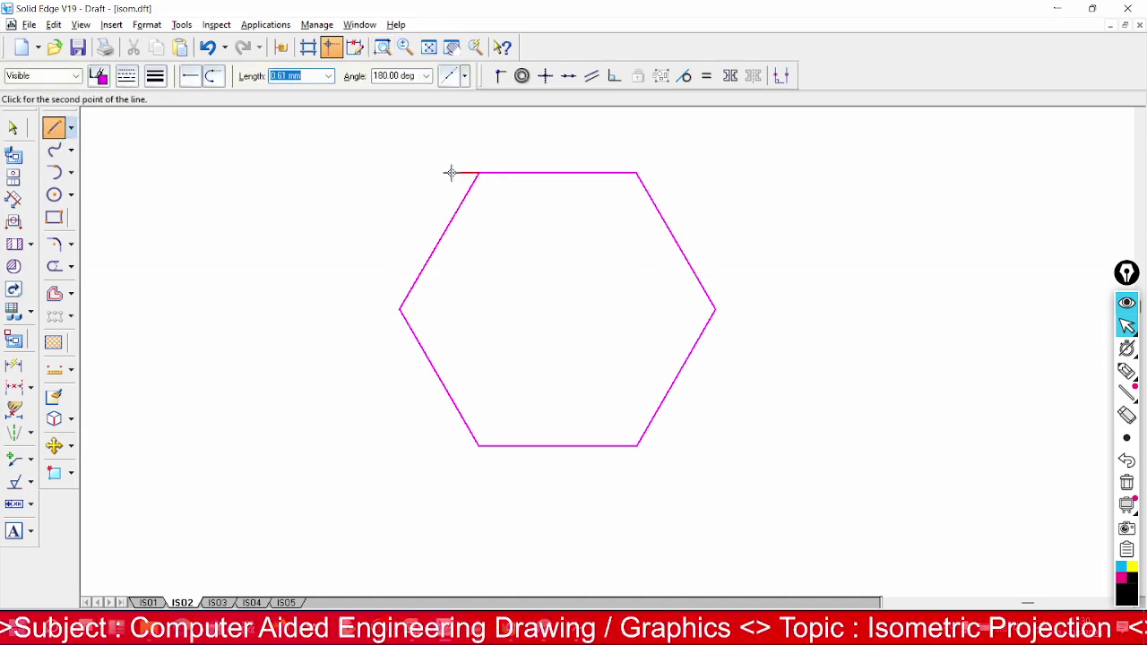
{"action": "left_click", "coordinate": [330, 172]}
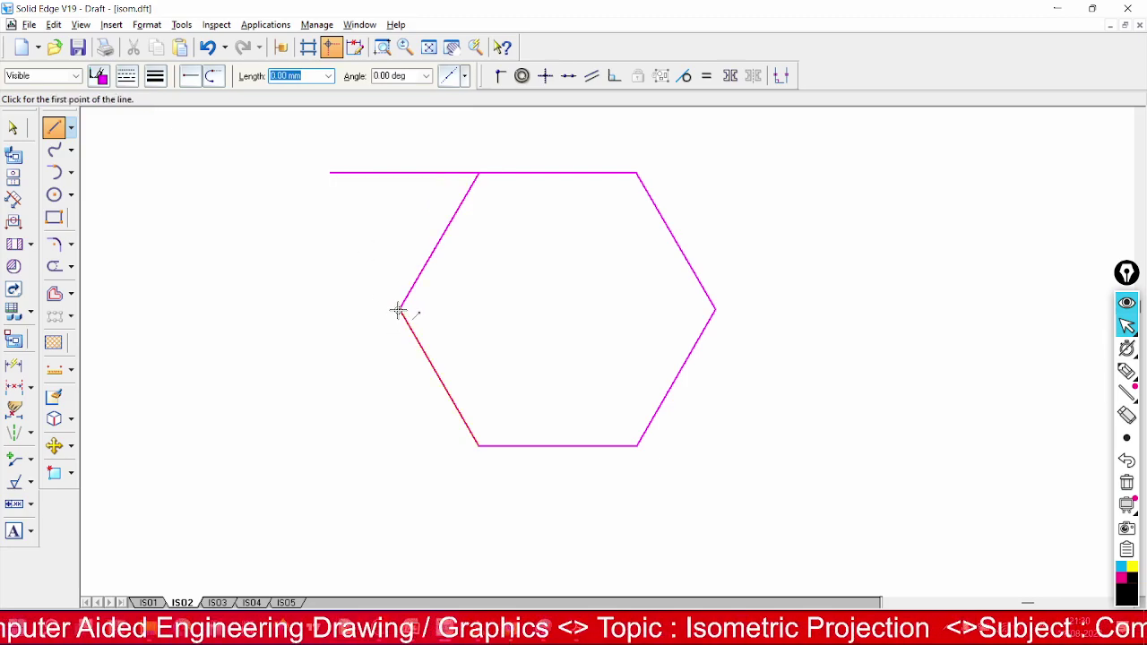
{"action": "left_click", "coordinate": [399, 310]}
{"action": "left_click", "coordinate": [399, 144]}
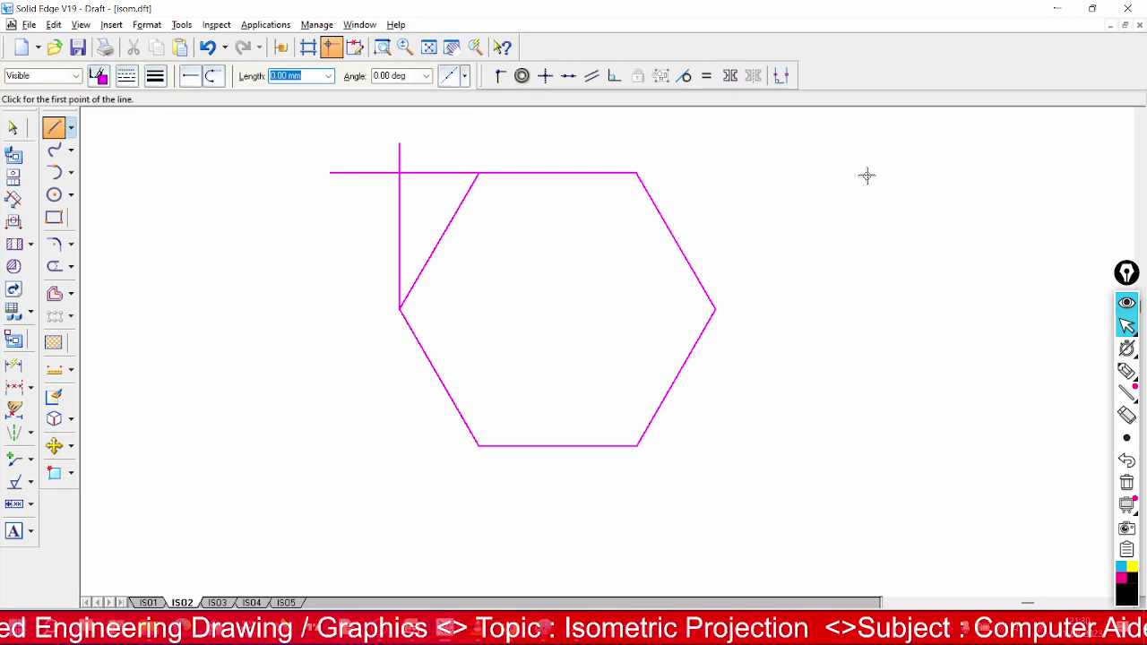
Draw a long vertical boundary line to the right of the hexagon and a horizontal boundary line below it
{"action": "left_click", "coordinate": [819, 123]}
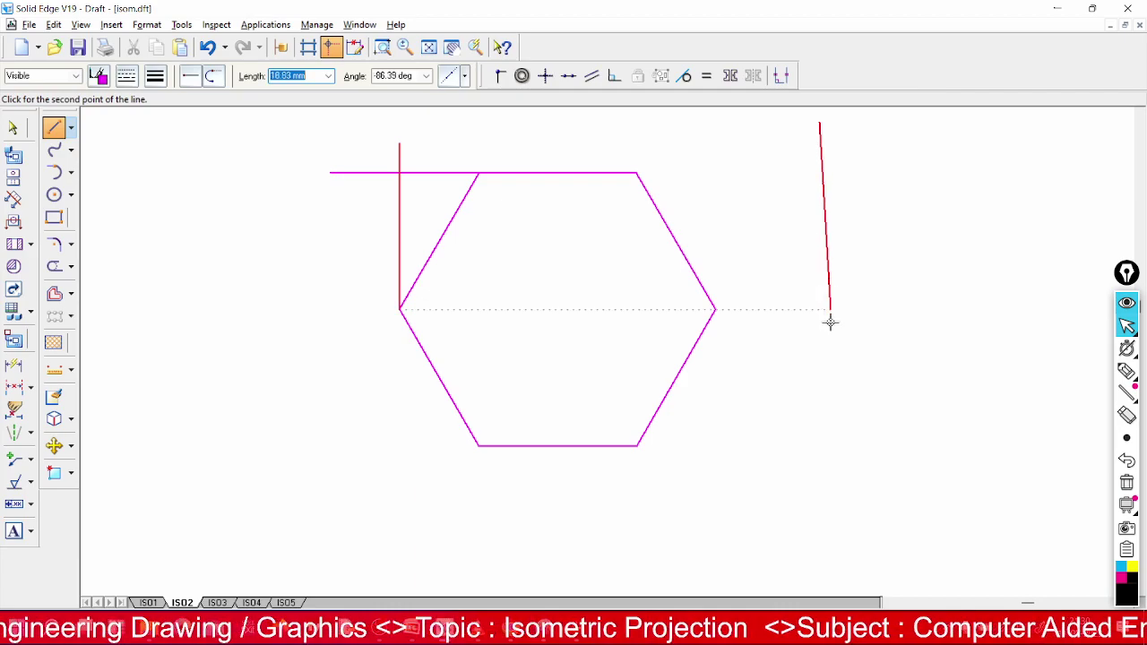
{"action": "left_click", "coordinate": [818, 526]}
{"action": "left_click", "coordinate": [331, 542]}
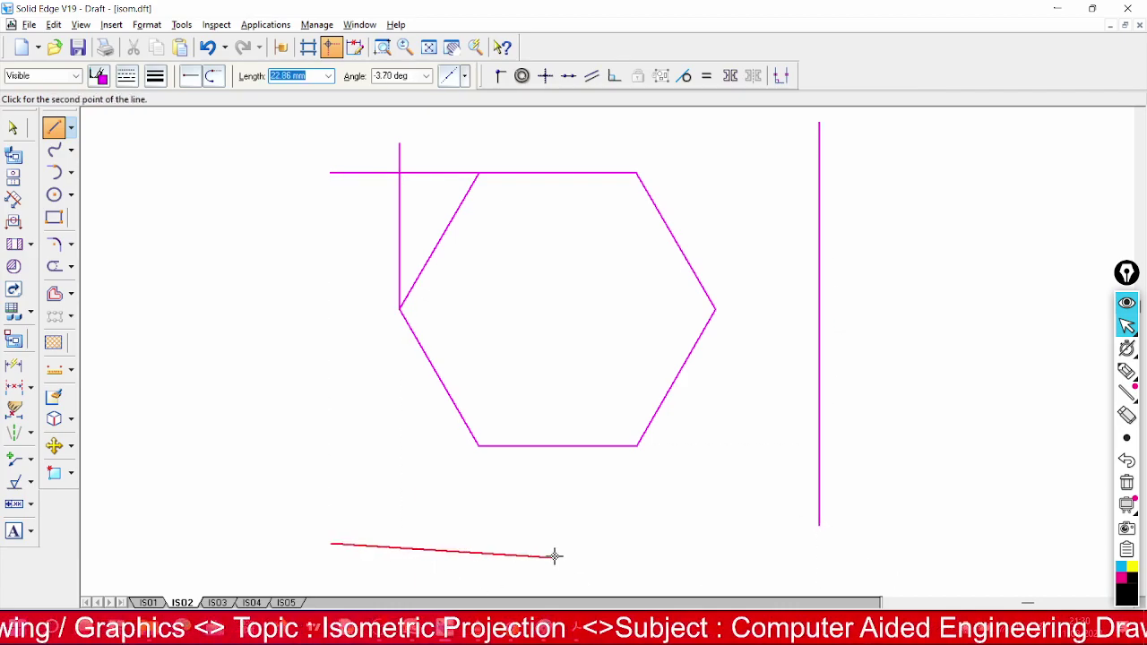
{"action": "left_click", "coordinate": [579, 543]}
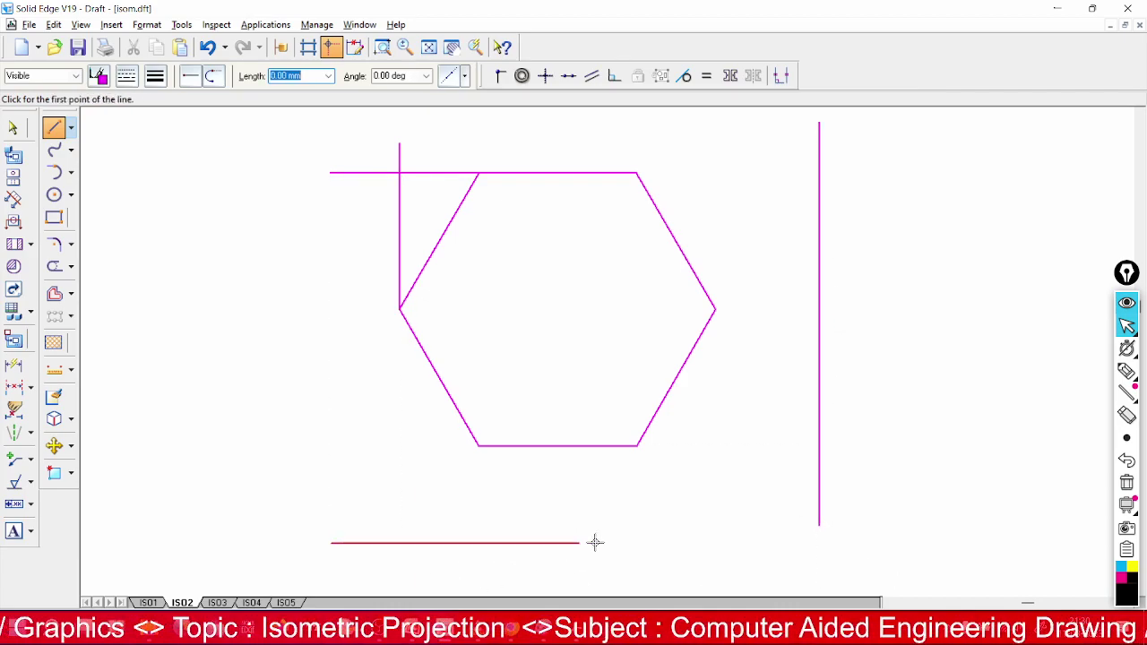
Extend the vertical line at the leftmost corner to the lower boundary line and the hexagon's upper side to the right boundary line
{"action": "left_click", "coordinate": [72, 271]}
{"action": "left_click", "coordinate": [96, 299]}
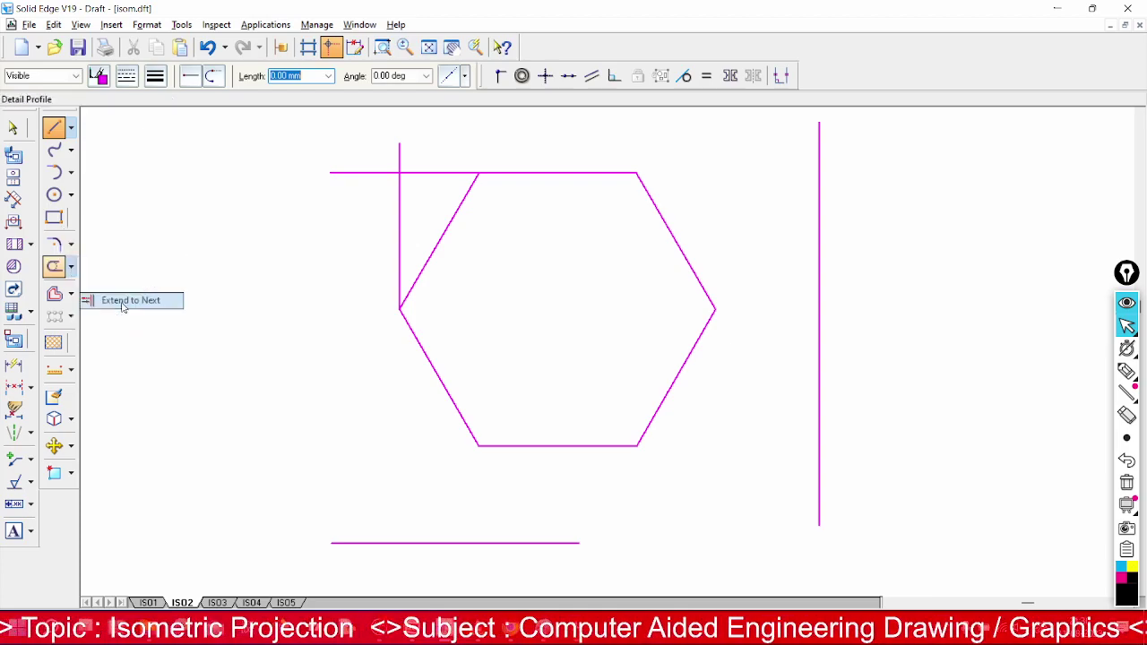
{"action": "left_click", "coordinate": [401, 253]}
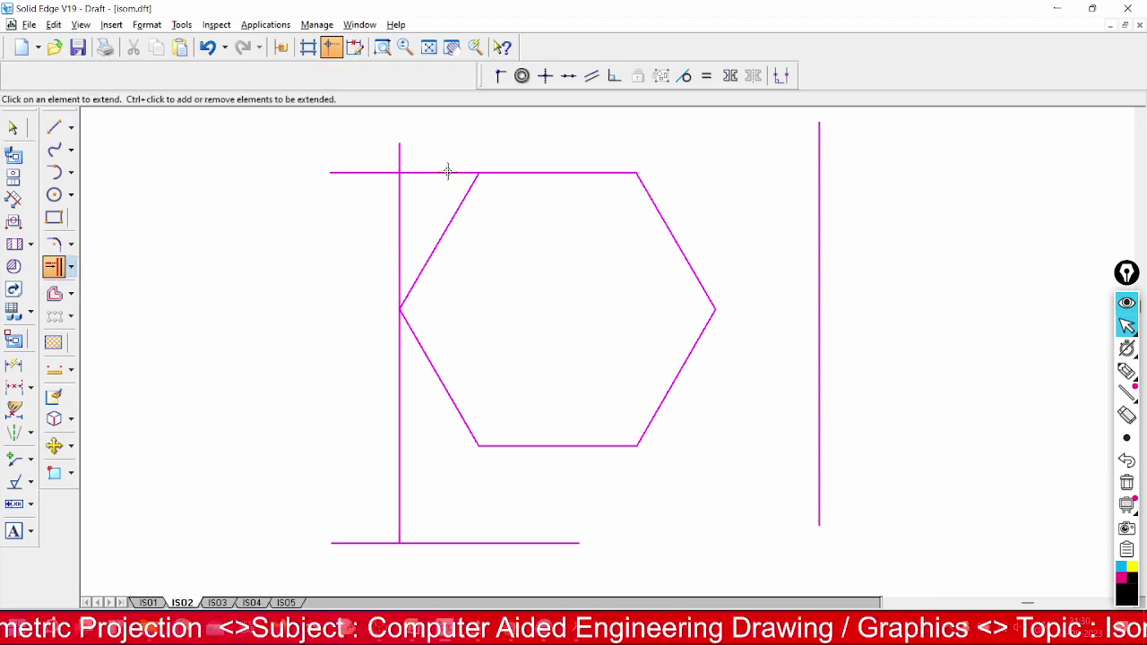
{"action": "left_click", "coordinate": [556, 172]}
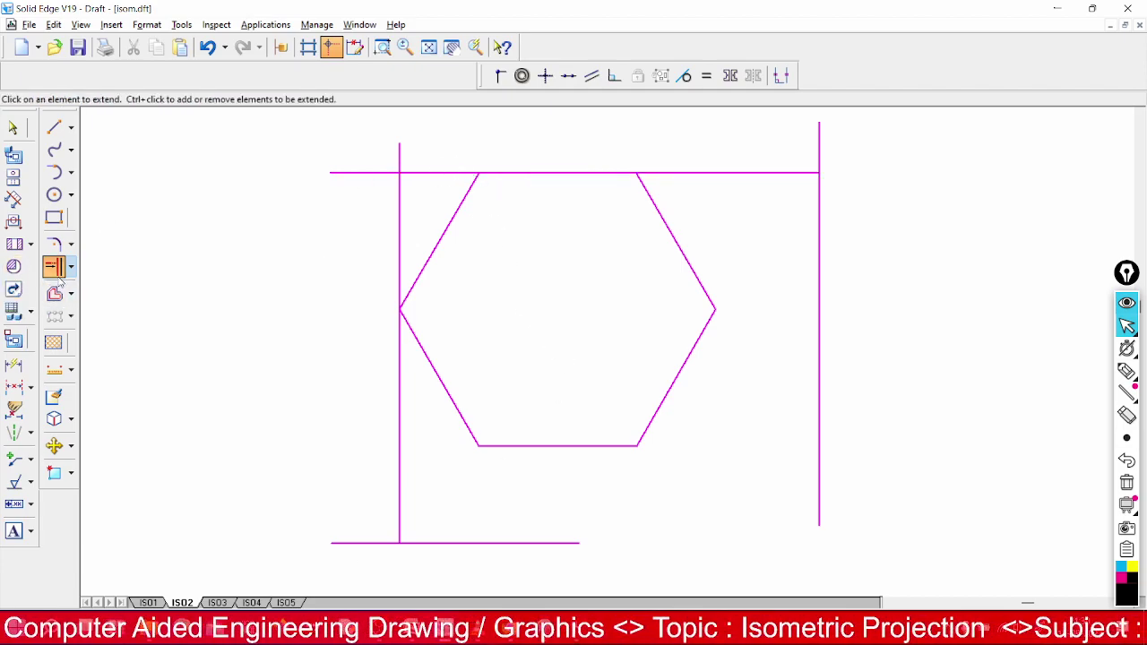
Draw a horizontal line along the hexagon's lower side, running past the left vertical line and the right boundary line
{"action": "left_click", "coordinate": [70, 128]}
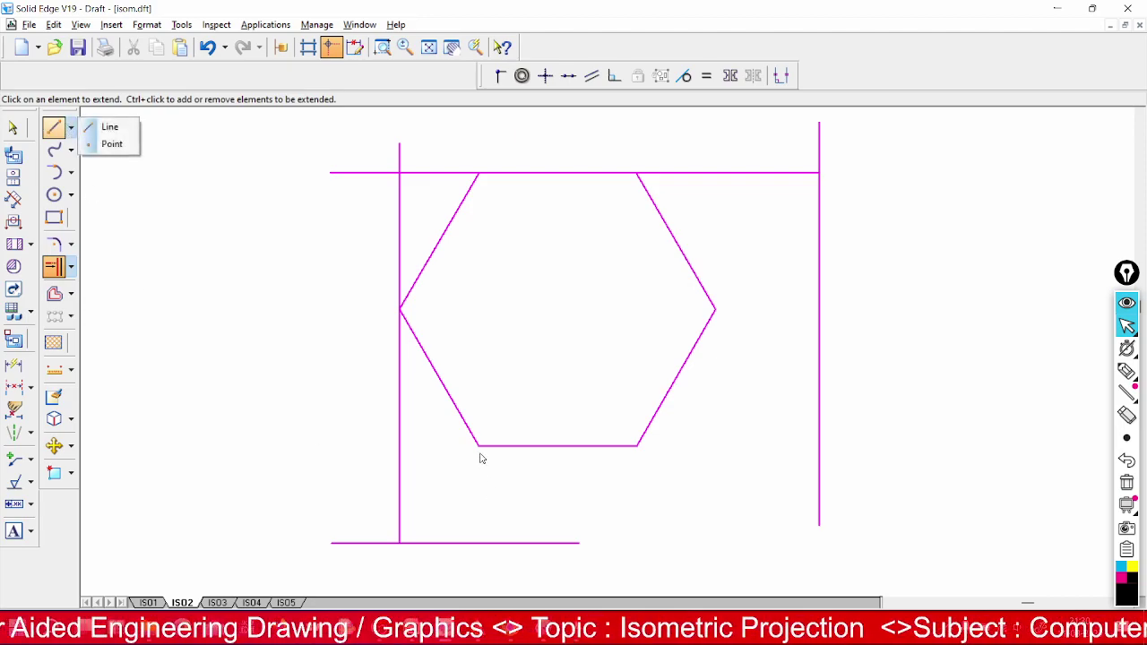
{"action": "left_click", "coordinate": [108, 127]}
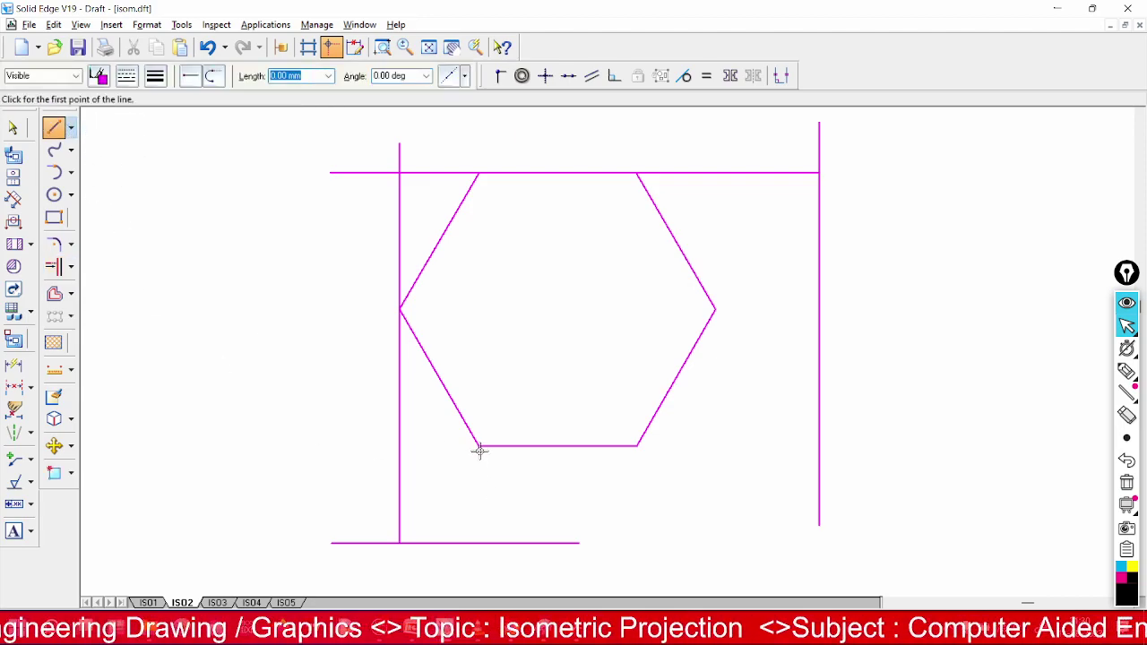
{"action": "left_click", "coordinate": [365, 447]}
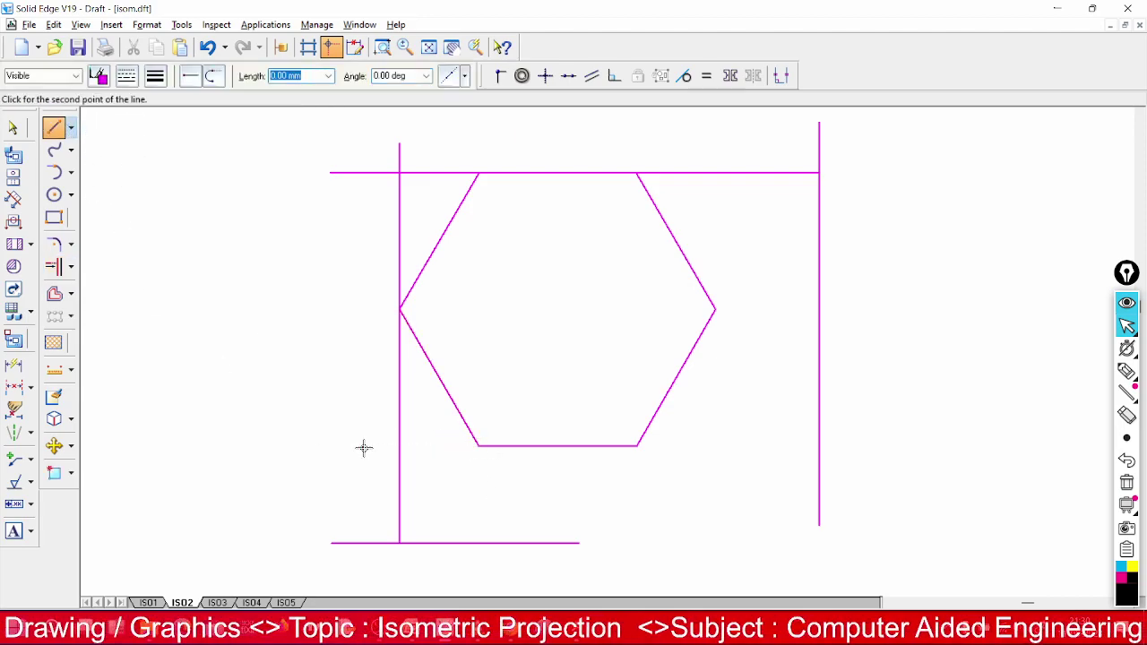
{"action": "left_click", "coordinate": [828, 446]}
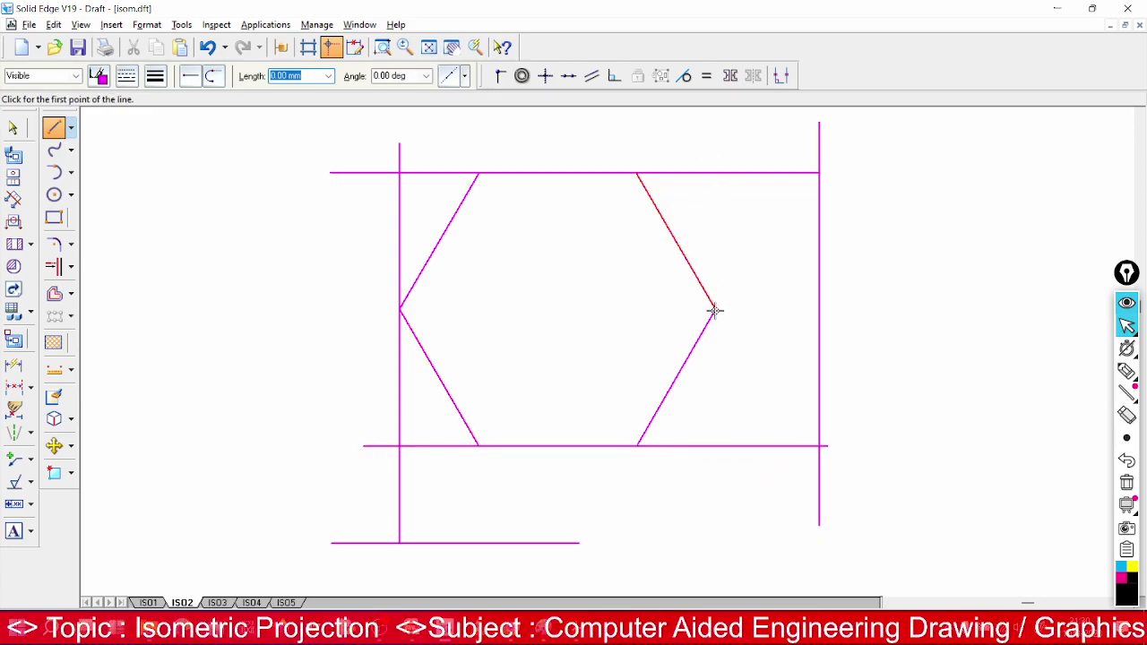
Draw a line about 12 mm long above the hexagon's rightmost corner, crossing the upper horizontal line, and set its angle to 90 degrees
{"action": "left_click", "coordinate": [714, 259]}
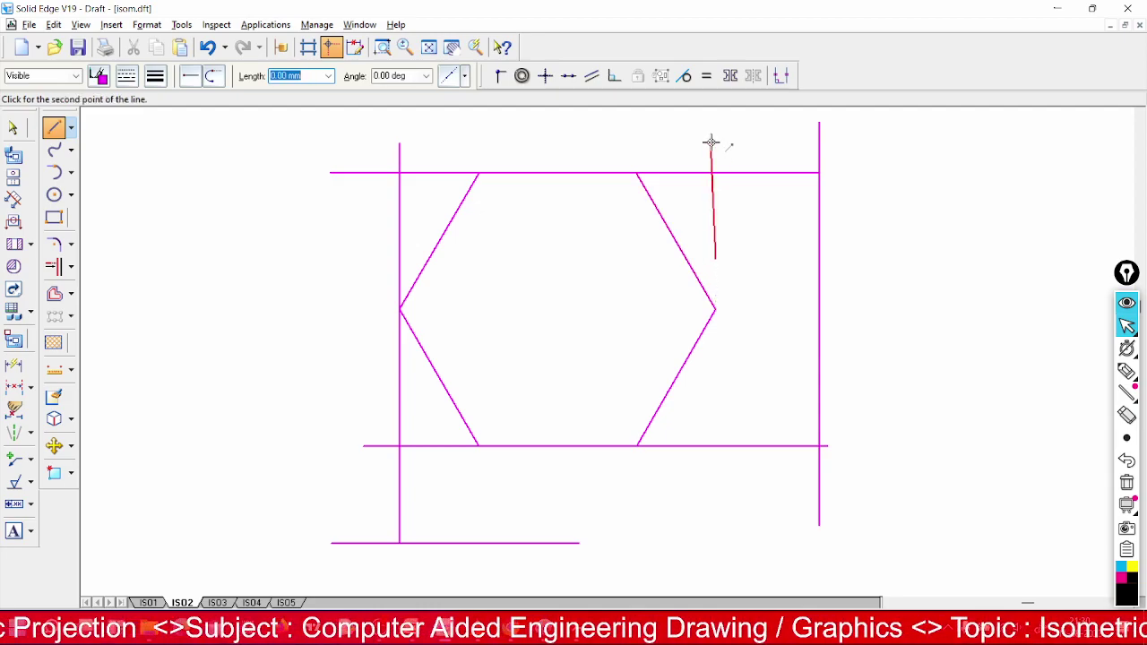
{"action": "left_click", "coordinate": [711, 141]}
{"action": "left_click", "coordinate": [12, 127]}
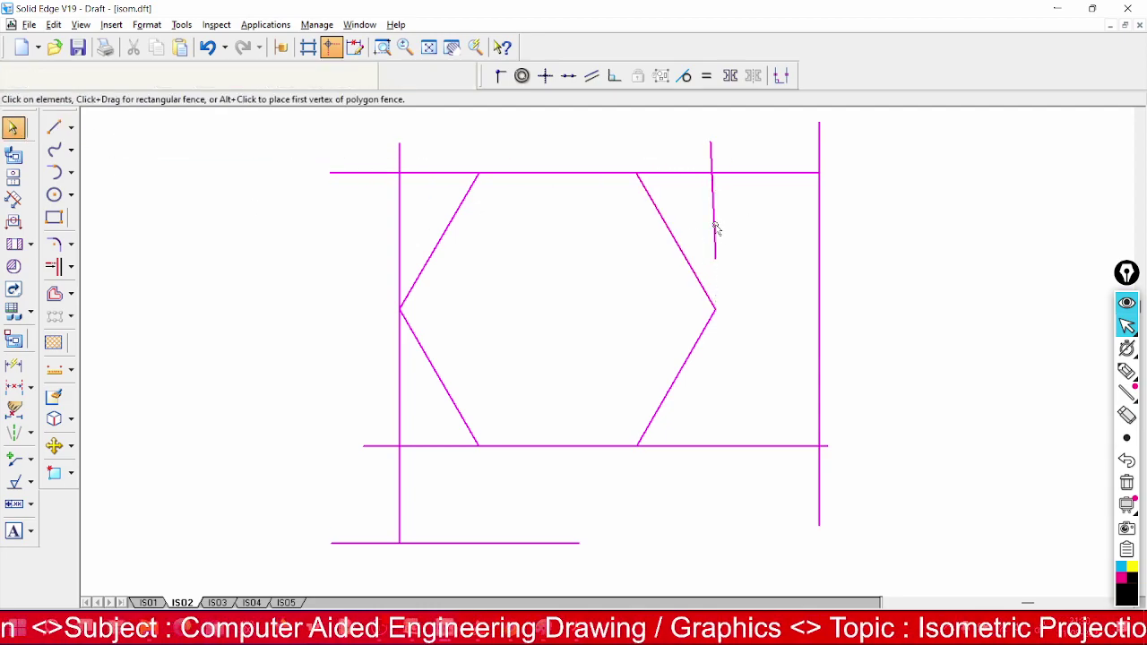
{"action": "left_click", "coordinate": [714, 227]}
{"action": "left_click", "coordinate": [341, 75]}
{"action": "type", "text": "9"}
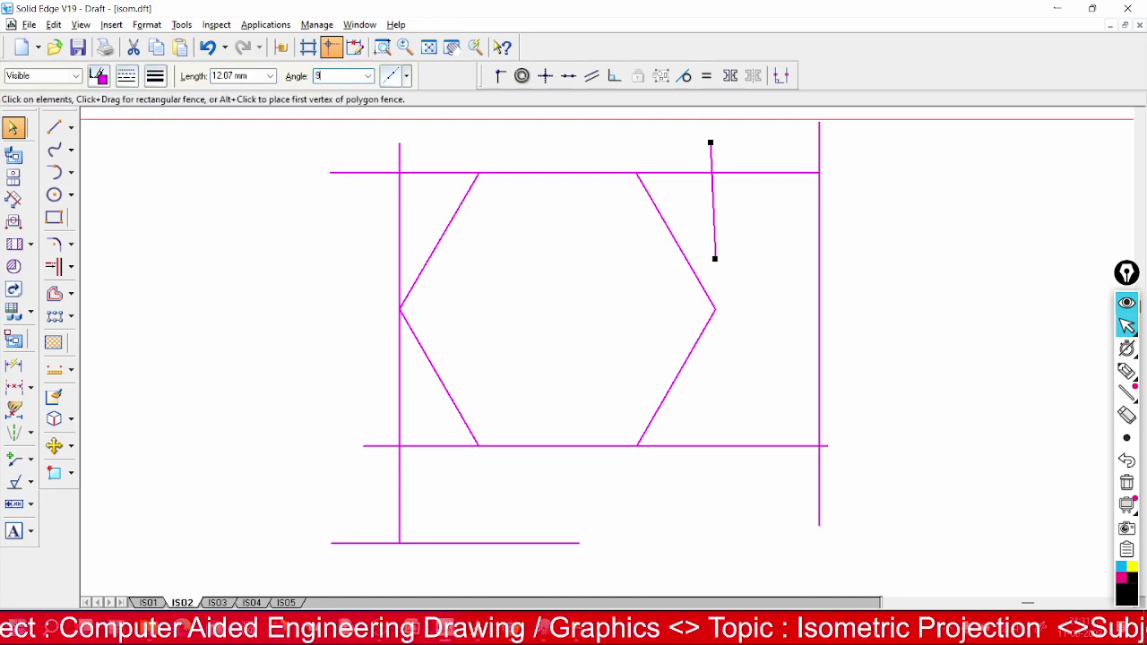
{"action": "type", "text": "0"}
{"action": "key", "text": "Return"}
{"action": "left_click", "coordinate": [782, 311]}
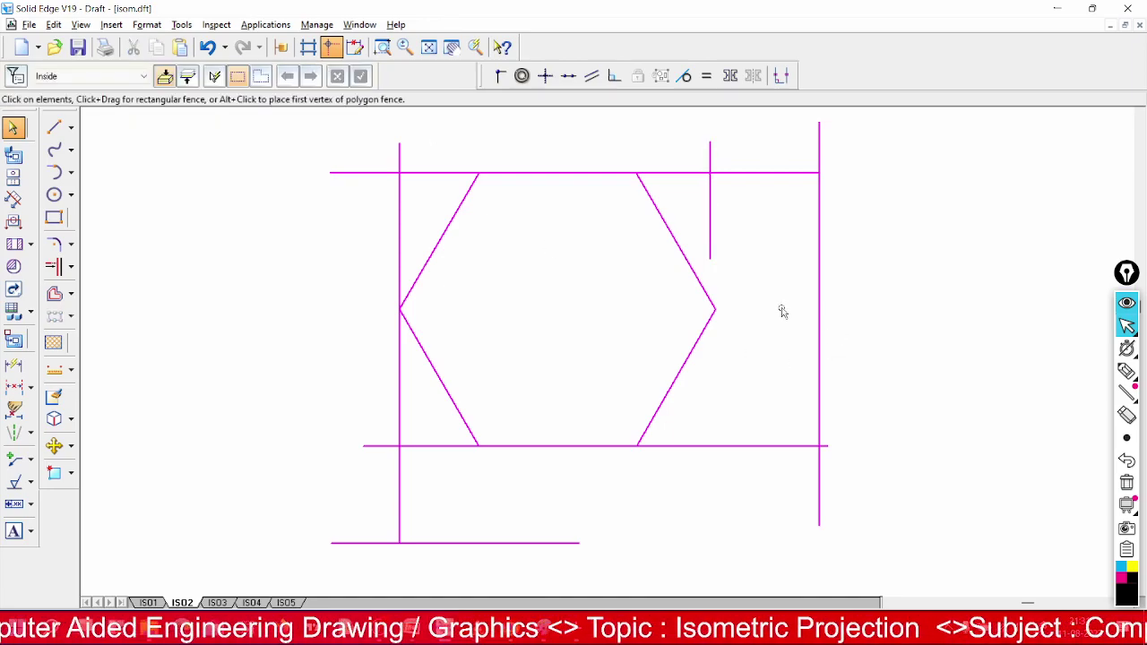
Connect the short vertical line's lower end to the hexagon's rightmost corner and set the line's angle to 90 degrees
{"action": "left_click", "coordinate": [54, 128]}
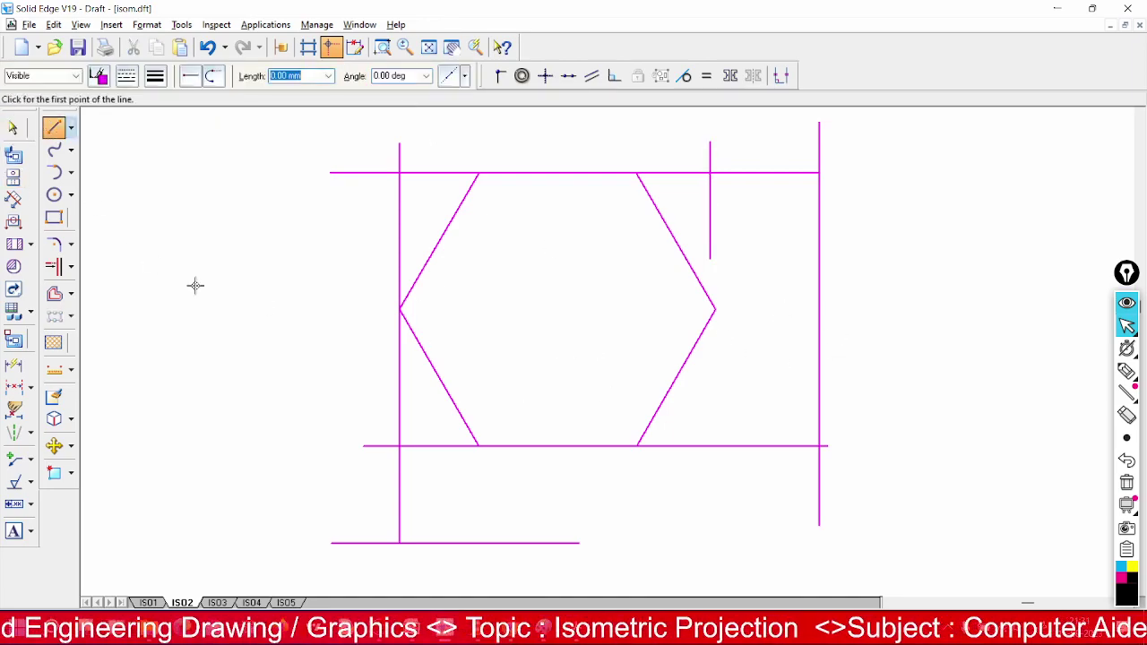
{"action": "left_click", "coordinate": [498, 76]}
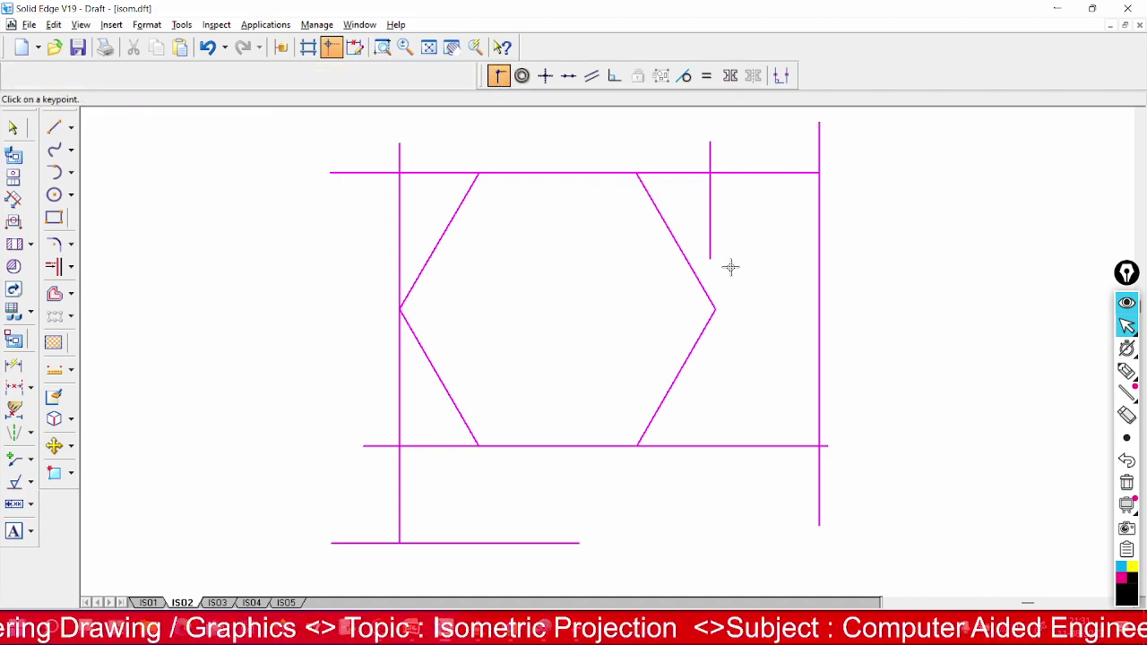
{"action": "left_click", "coordinate": [712, 261]}
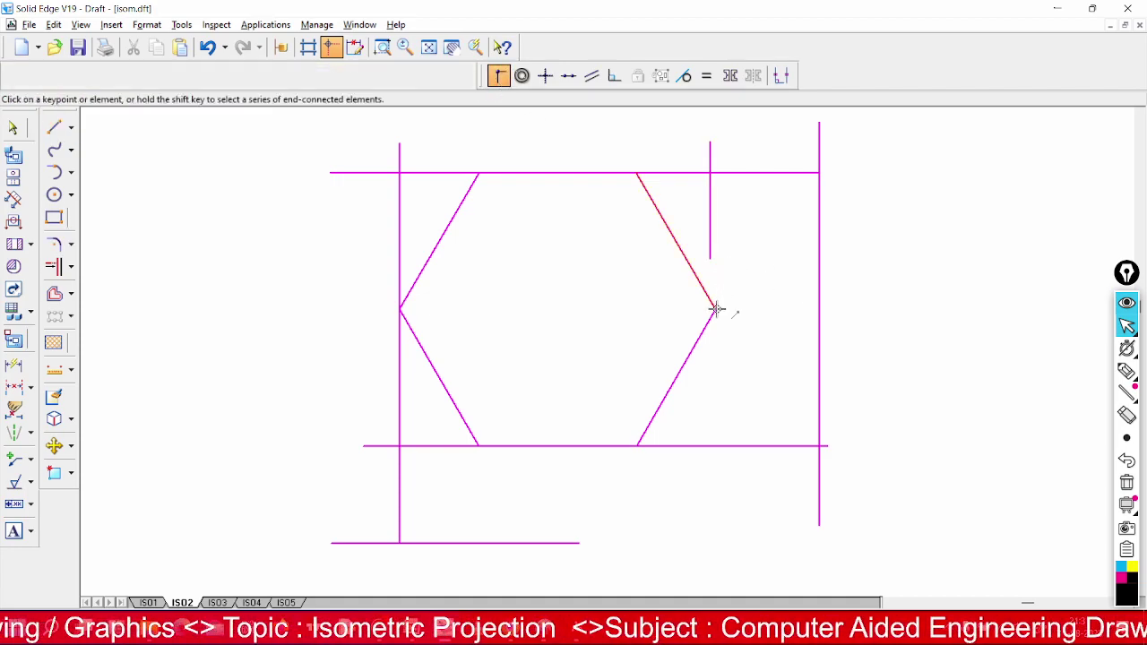
{"action": "left_click", "coordinate": [717, 309]}
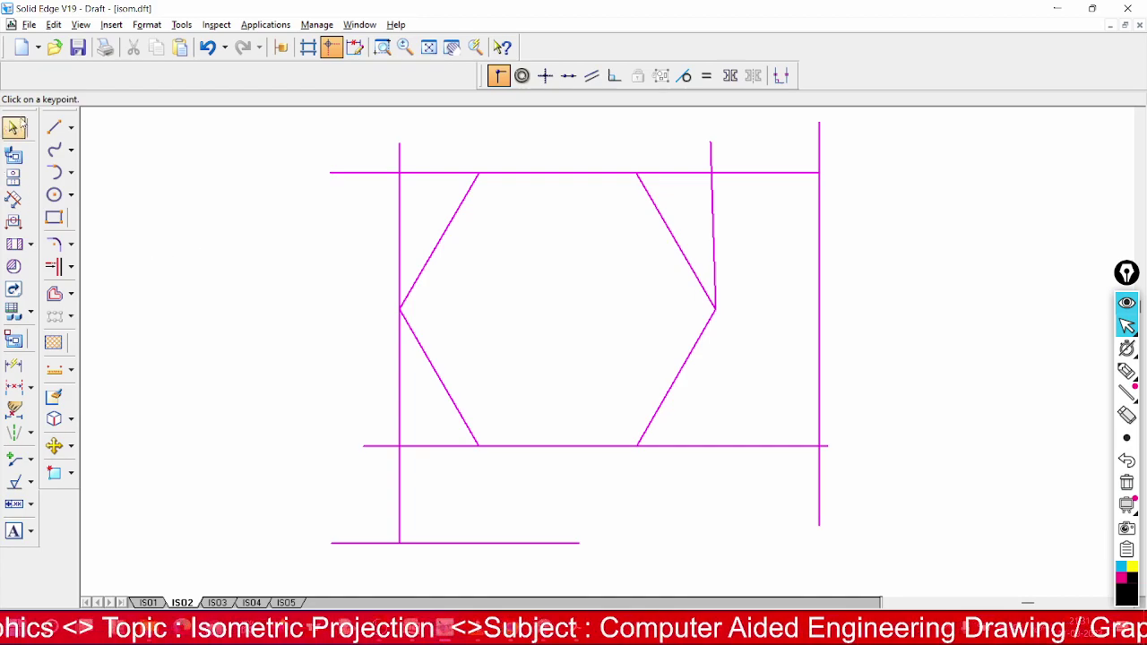
{"action": "left_click", "coordinate": [17, 128]}
{"action": "left_click", "coordinate": [715, 256]}
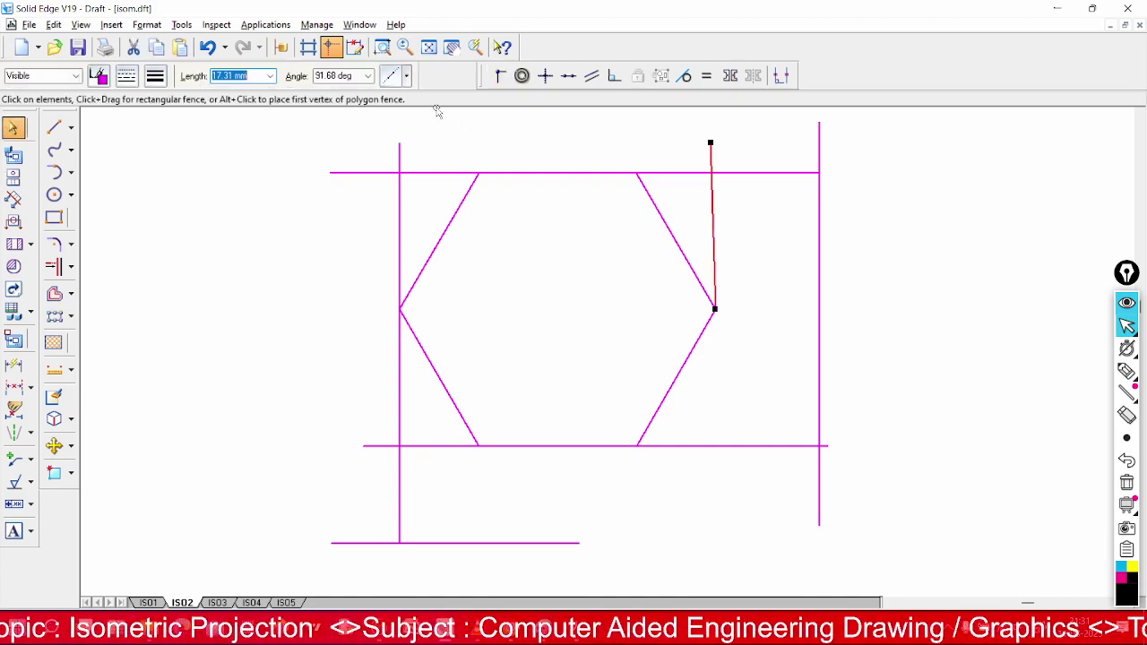
{"action": "left_click", "coordinate": [341, 75]}
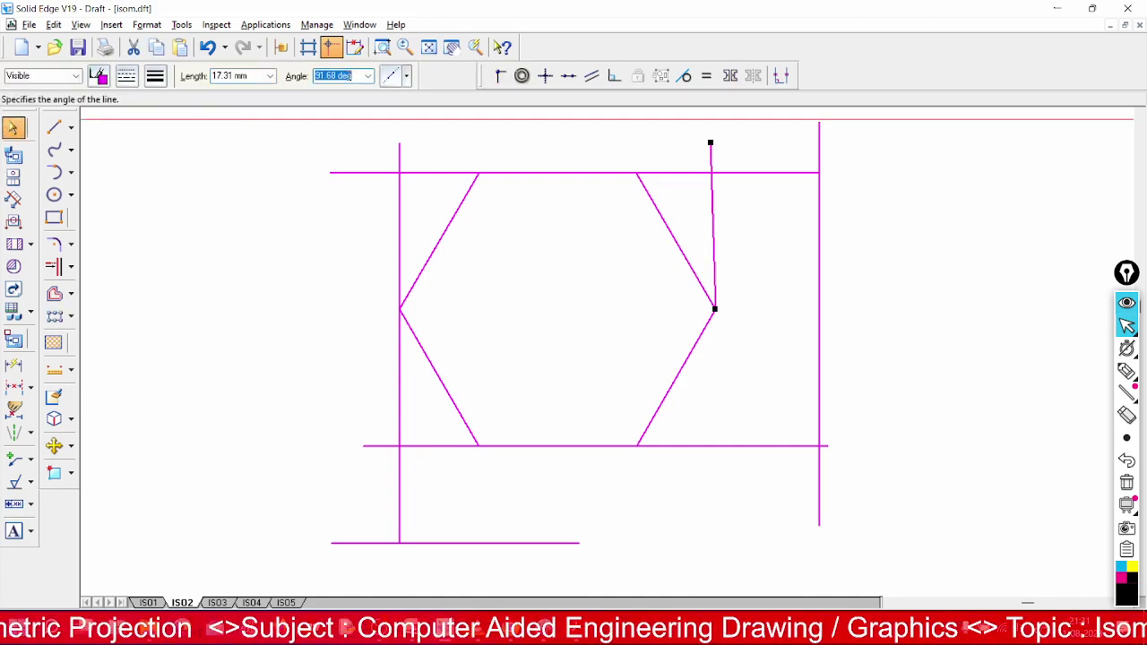
{"action": "type", "text": "90"}
{"action": "key", "text": "Return"}
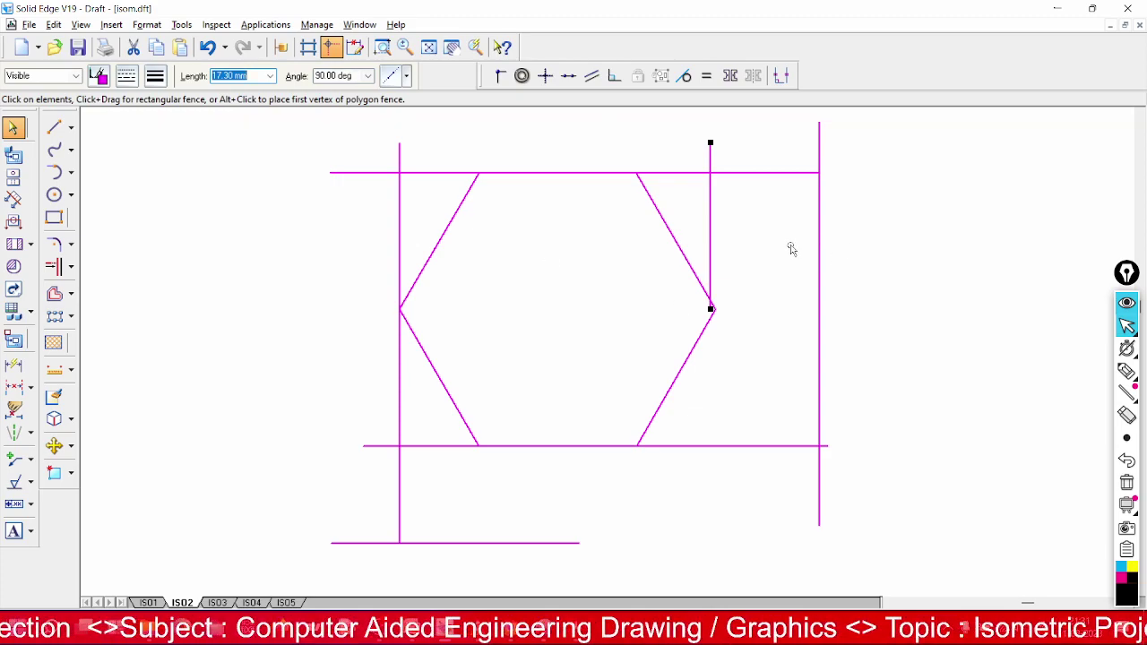
Replace the short vertical line with one through the hexagon's rightmost corner, running from the upper horizontal line to just below the lower one
{"action": "key", "text": "Delete"}
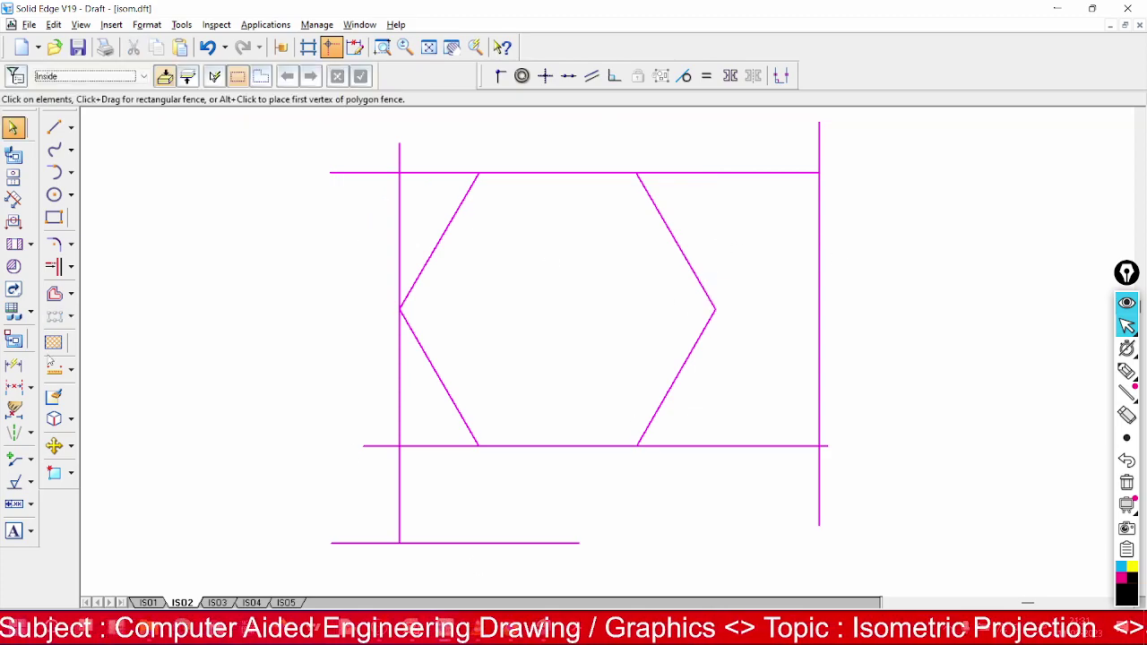
{"action": "left_click", "coordinate": [54, 127]}
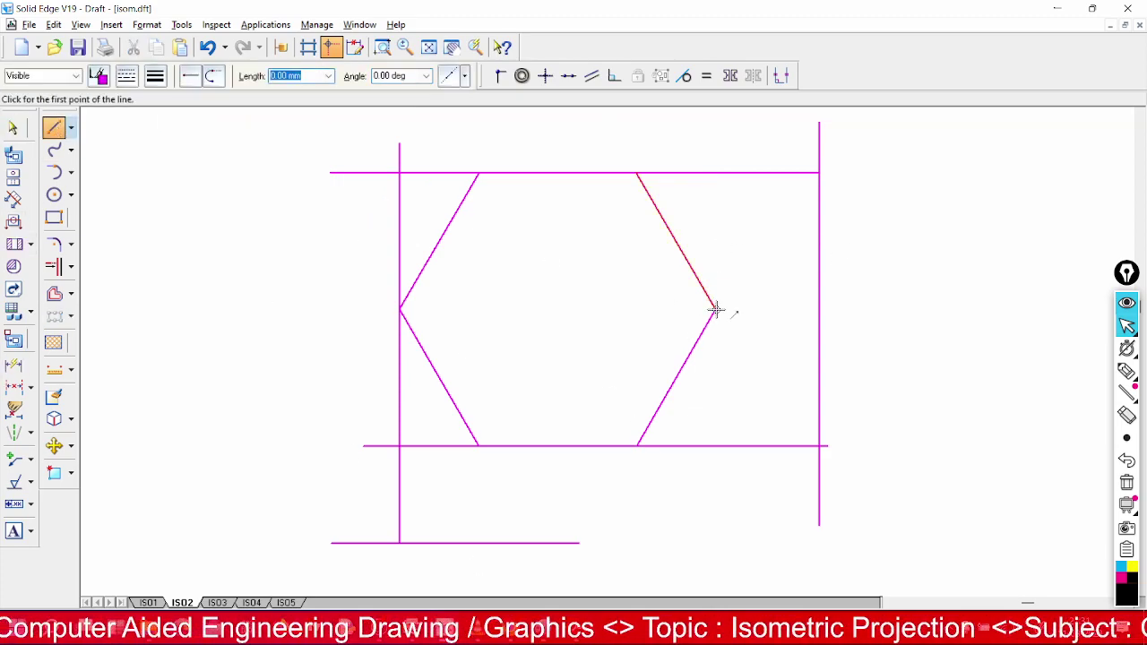
{"action": "left_click", "coordinate": [716, 310]}
{"action": "left_click", "coordinate": [716, 462]}
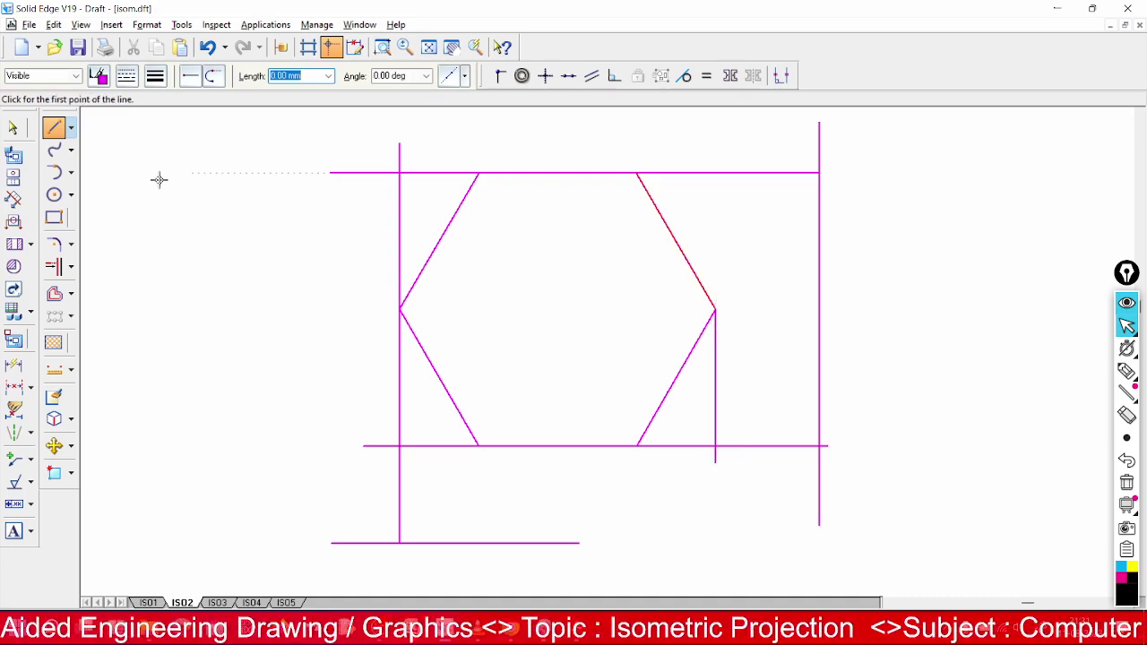
{"action": "left_click", "coordinate": [54, 266]}
{"action": "left_click", "coordinate": [714, 352]}
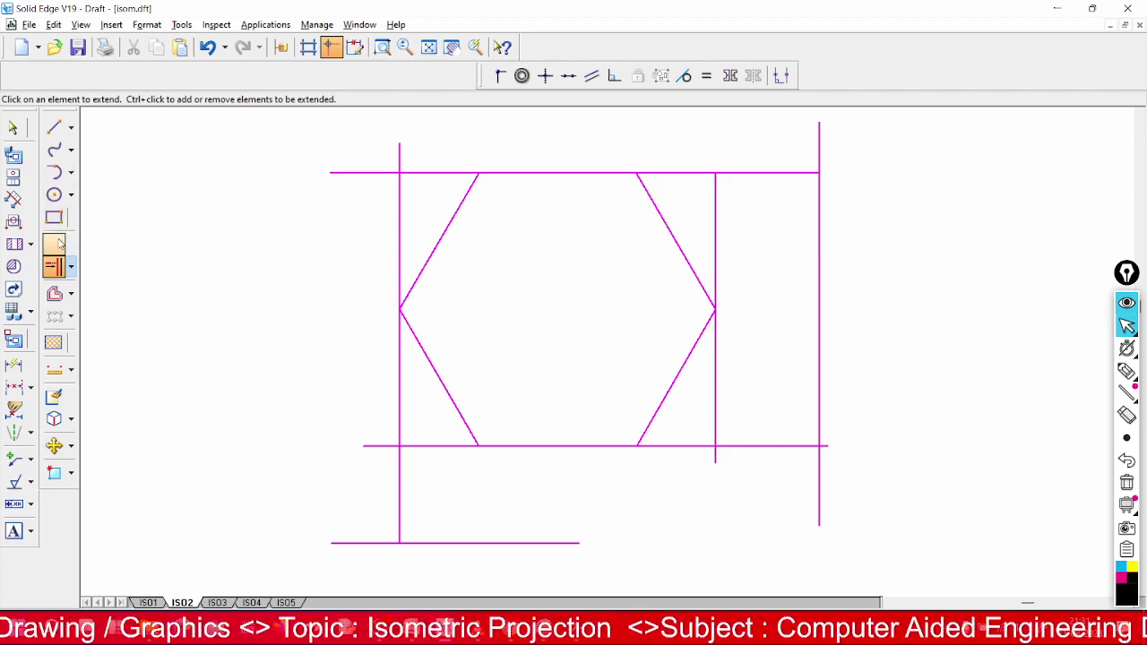
Trim all overhanging line ends and the outer boundary lines so that only the rectangle enclosing the hexagon remains
{"action": "left_click", "coordinate": [70, 266]}
{"action": "left_click", "coordinate": [100, 265]}
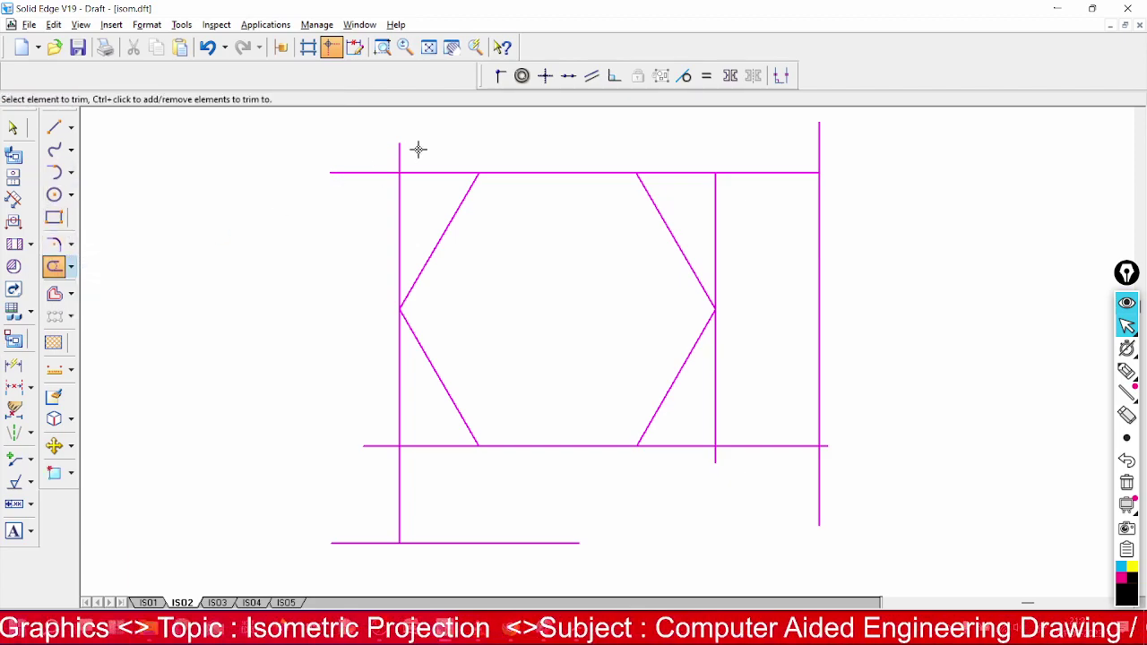
{"action": "left_click_drag", "start_coordinate": [418, 150], "coordinate": [374, 161]}
{"action": "left_click", "coordinate": [371, 174]}
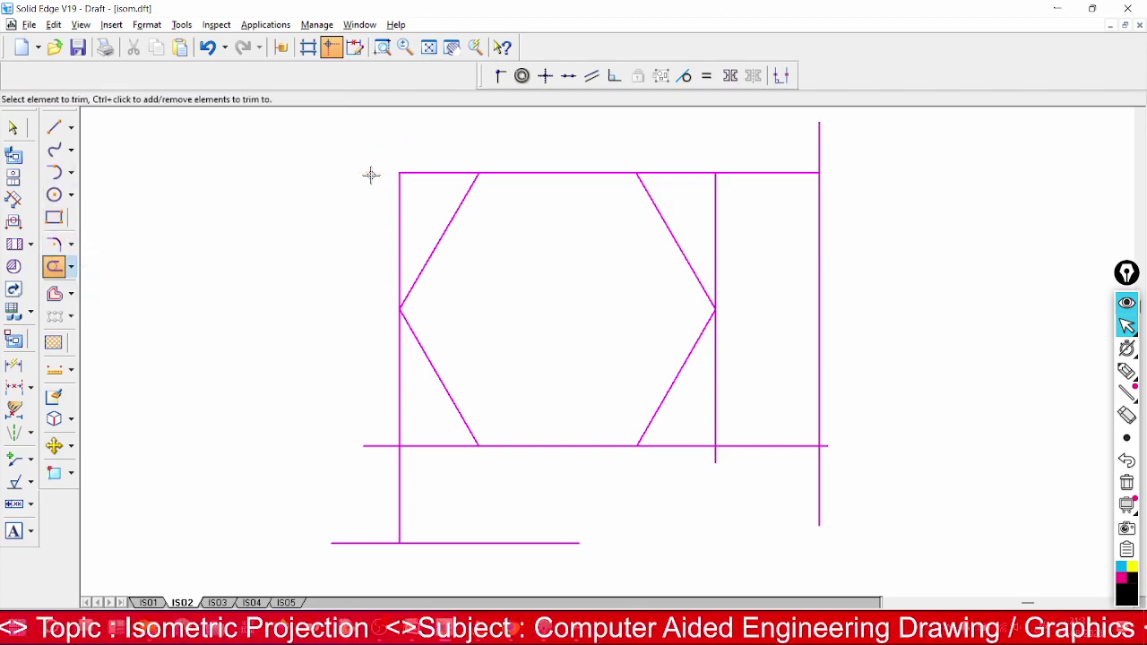
{"action": "left_click_drag", "start_coordinate": [371, 395], "coordinate": [400, 472]}
{"action": "left_click_drag", "start_coordinate": [376, 502], "coordinate": [388, 549]}
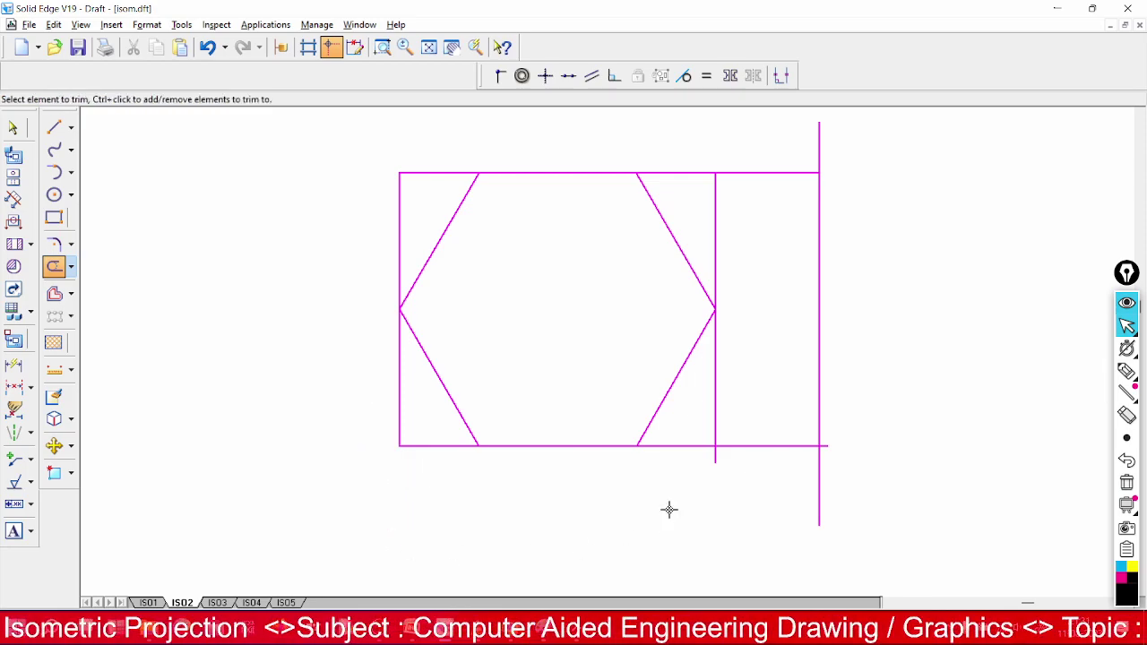
{"action": "left_click_drag", "start_coordinate": [684, 476], "coordinate": [764, 429]}
{"action": "mouse_move", "coordinate": [797, 258]}
{"action": "left_mouse_down"}
{"action": "mouse_move", "coordinate": [777, 181]}
{"action": "mouse_move", "coordinate": [828, 185]}
{"action": "mouse_move", "coordinate": [809, 312]}
{"action": "mouse_move", "coordinate": [850, 443]}
{"action": "mouse_move", "coordinate": [816, 502]}
{"action": "left_mouse_up"}
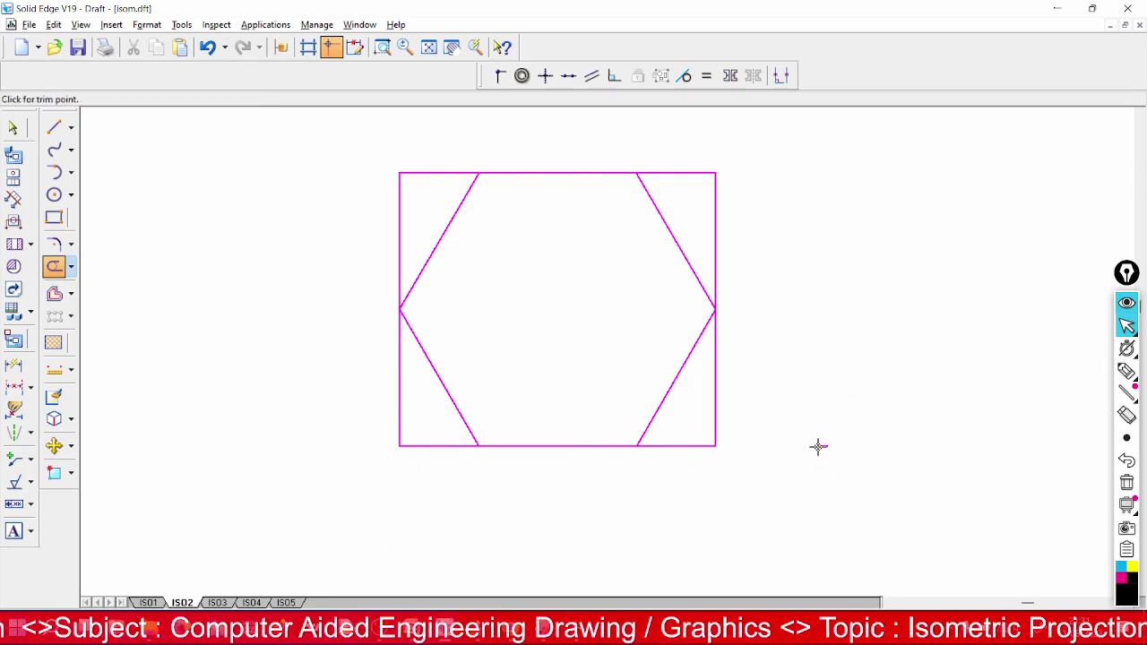
{"action": "left_click_drag", "start_coordinate": [818, 446], "coordinate": [822, 445]}
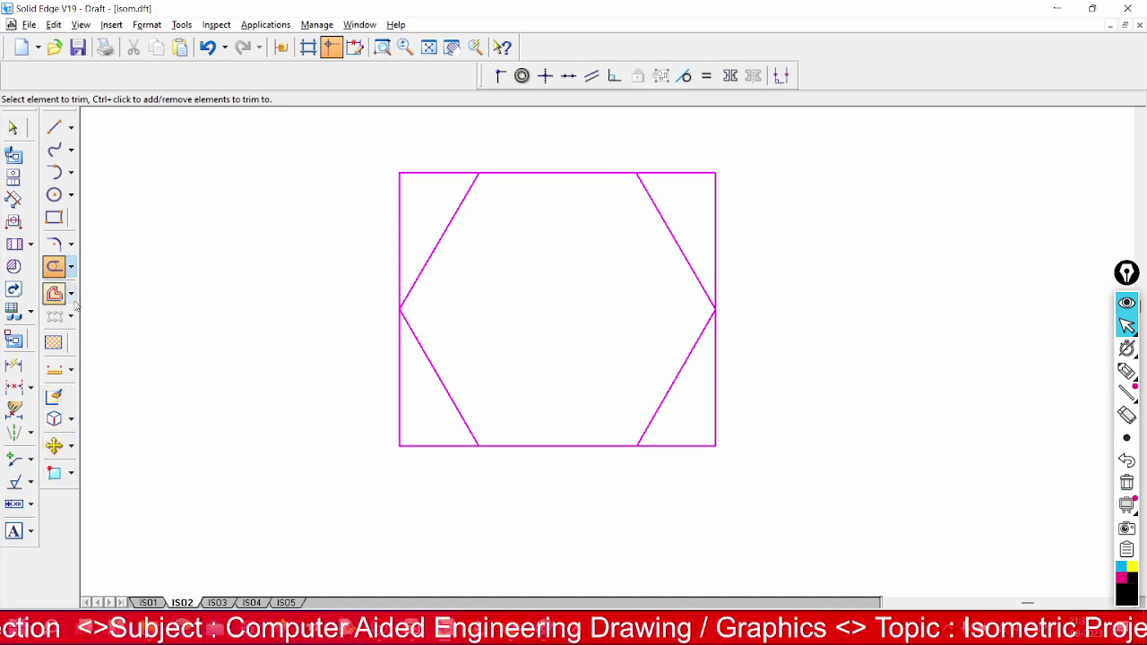
Dimension the enclosing rectangle's width below it and its height on the right
{"action": "left_click", "coordinate": [14, 365]}
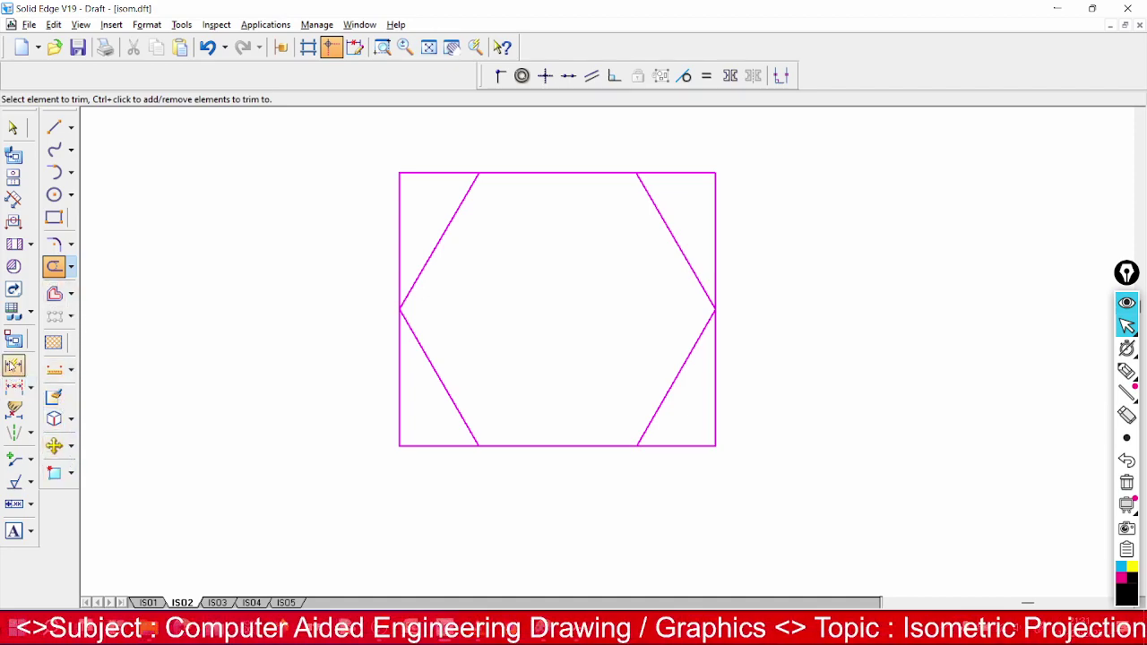
{"action": "left_click", "coordinate": [398, 442]}
{"action": "left_click", "coordinate": [519, 523]}
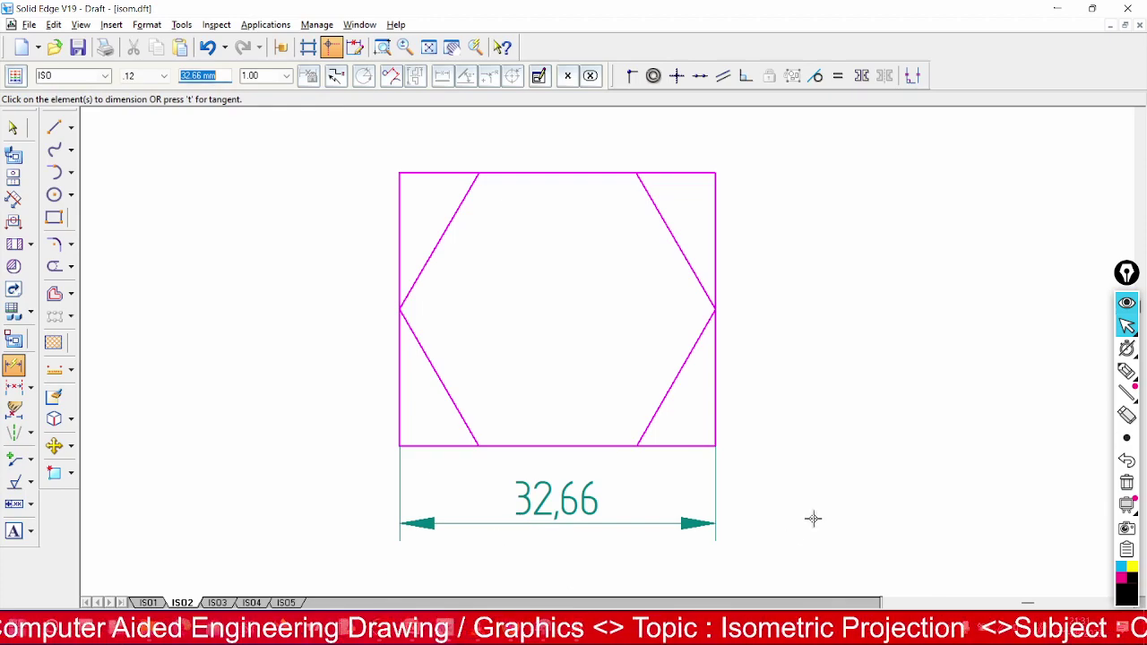
{"action": "left_click", "coordinate": [715, 396]}
{"action": "left_click", "coordinate": [799, 388]}
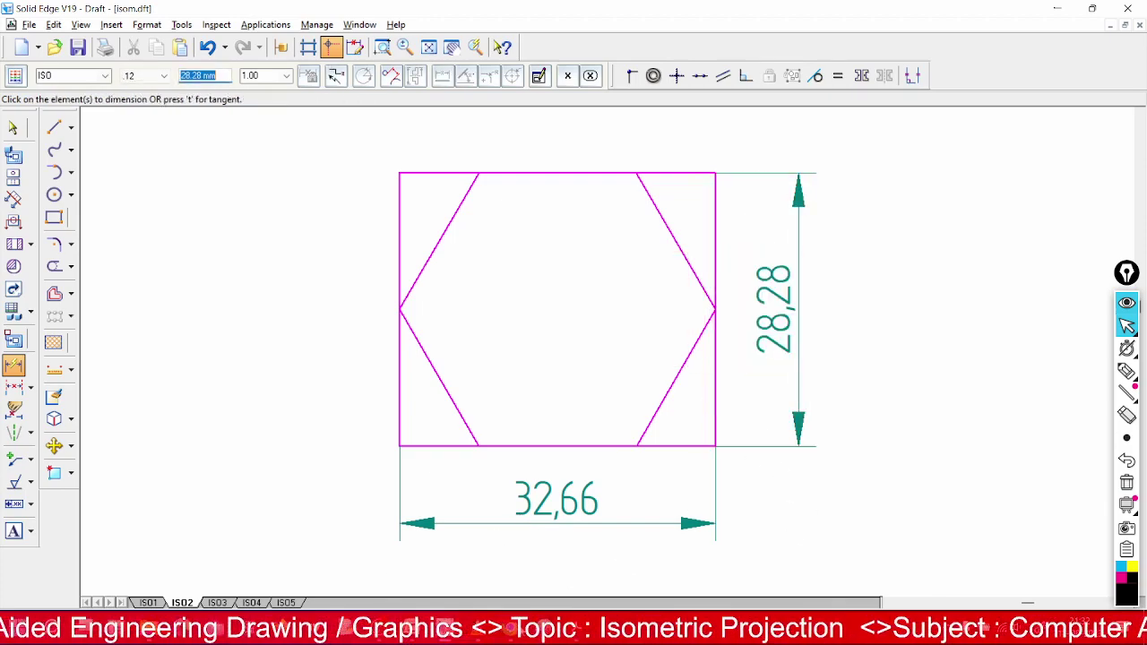
Draw a 32.66 mm line from the ground line to the right of the block, rising rightward parallel to the block's front-right edge
{"action": "mouse_move", "coordinate": [508, 632]}
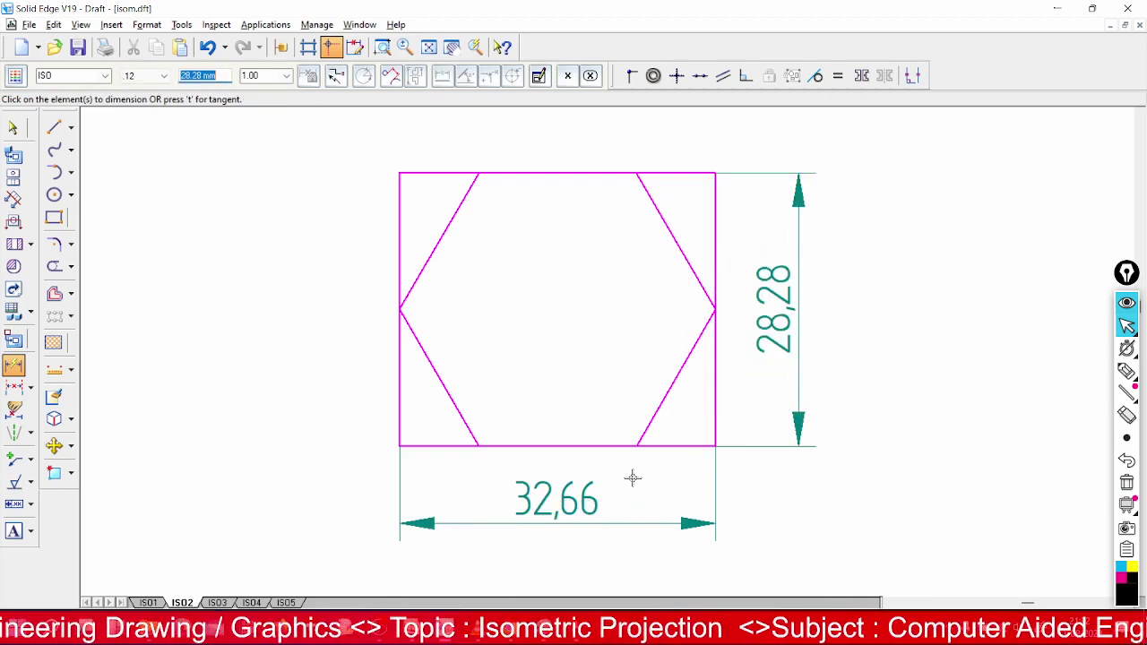
{"action": "left_click", "coordinate": [428, 46]}
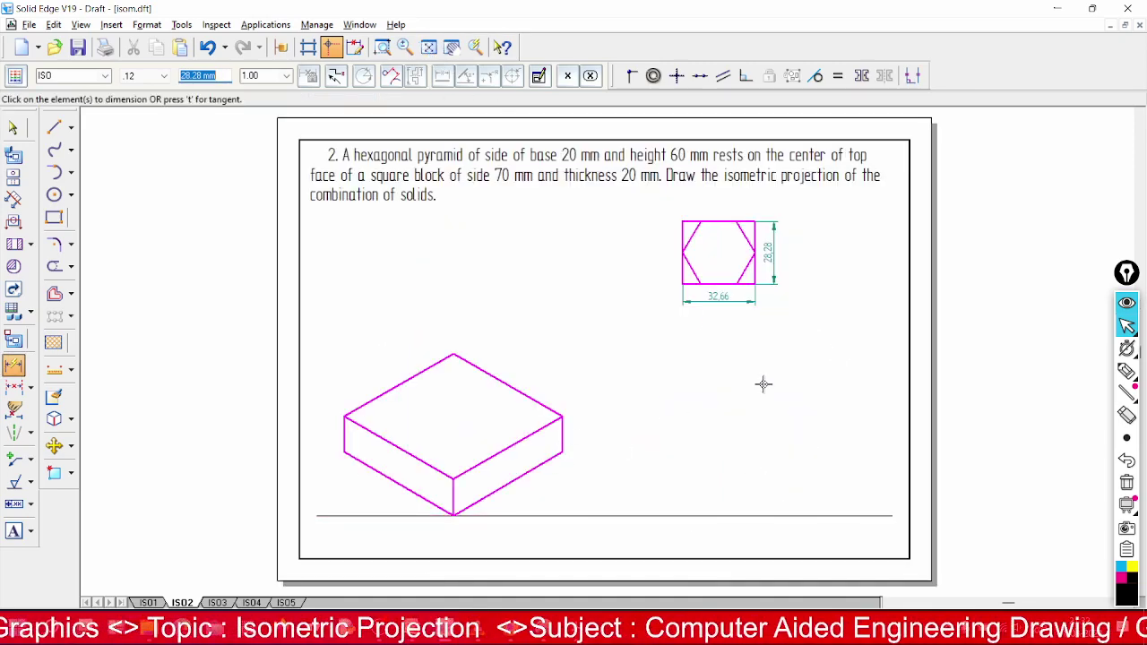
{"action": "left_click", "coordinate": [54, 127]}
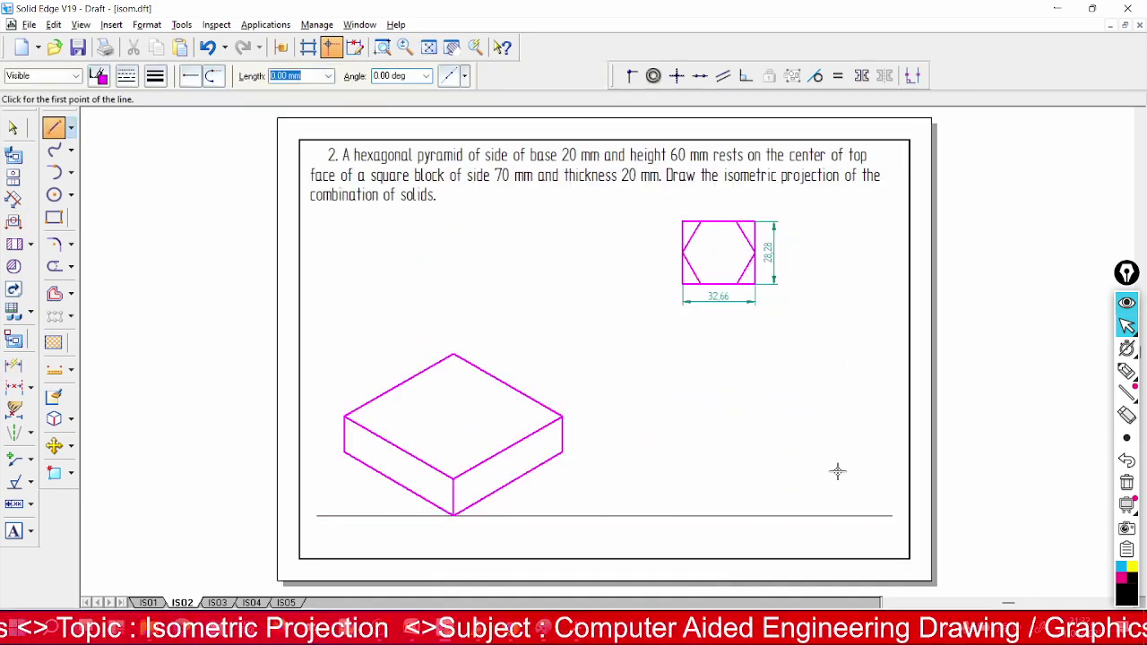
{"action": "left_click", "coordinate": [748, 516]}
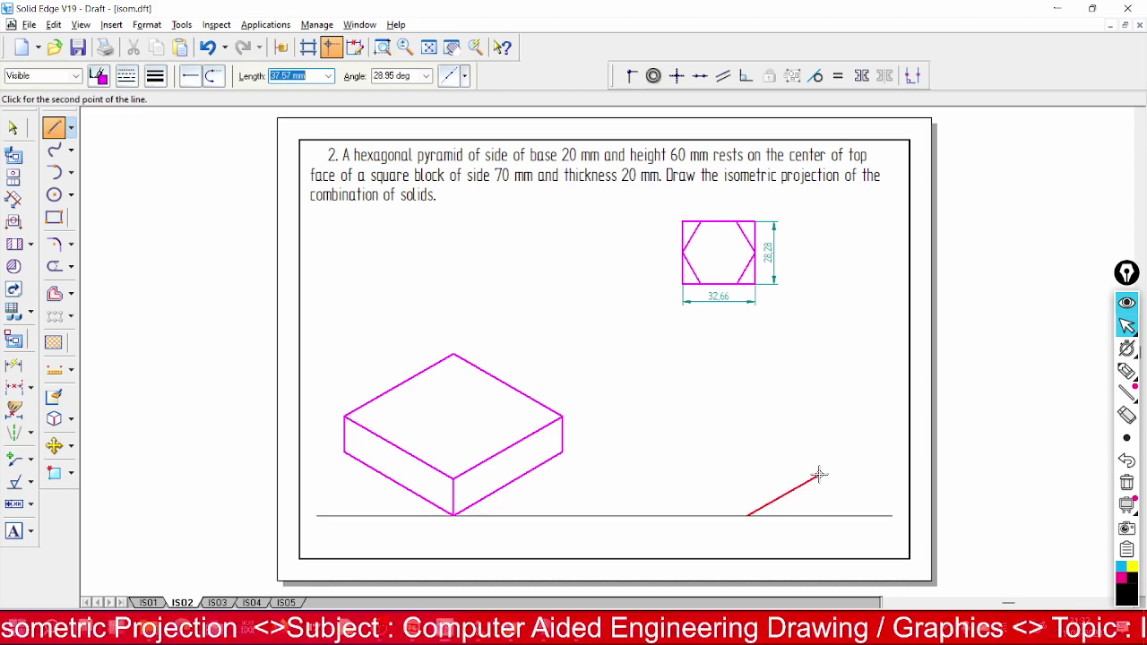
{"action": "type", "text": "32"}
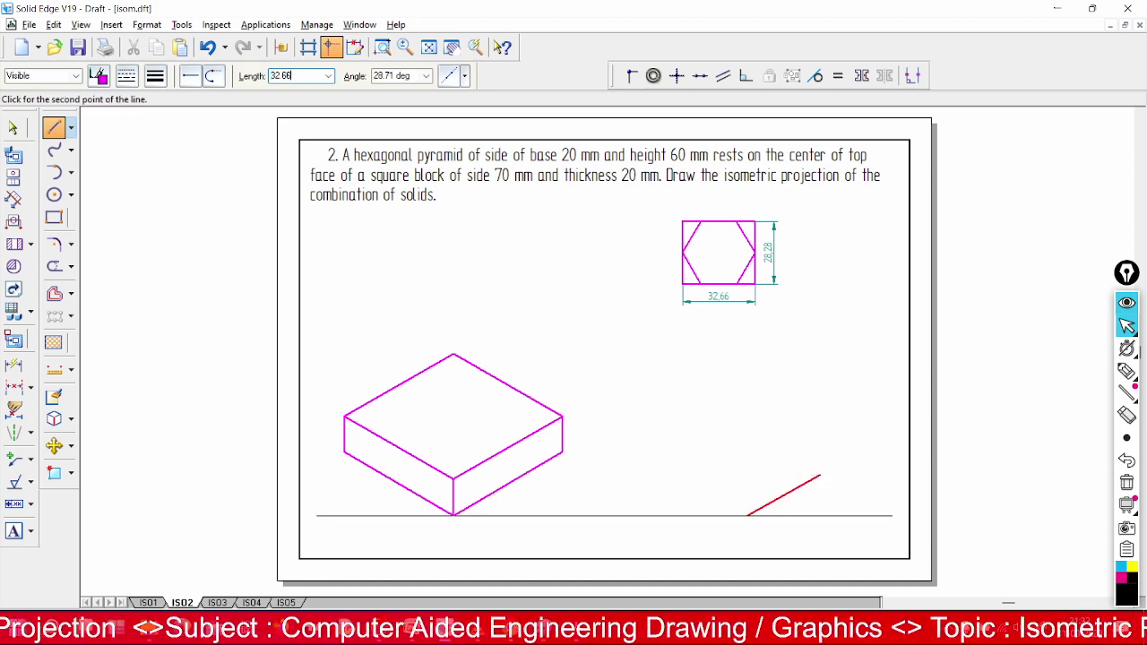
{"action": "type", "text": ".66"}
{"action": "left_click", "coordinate": [820, 475]}
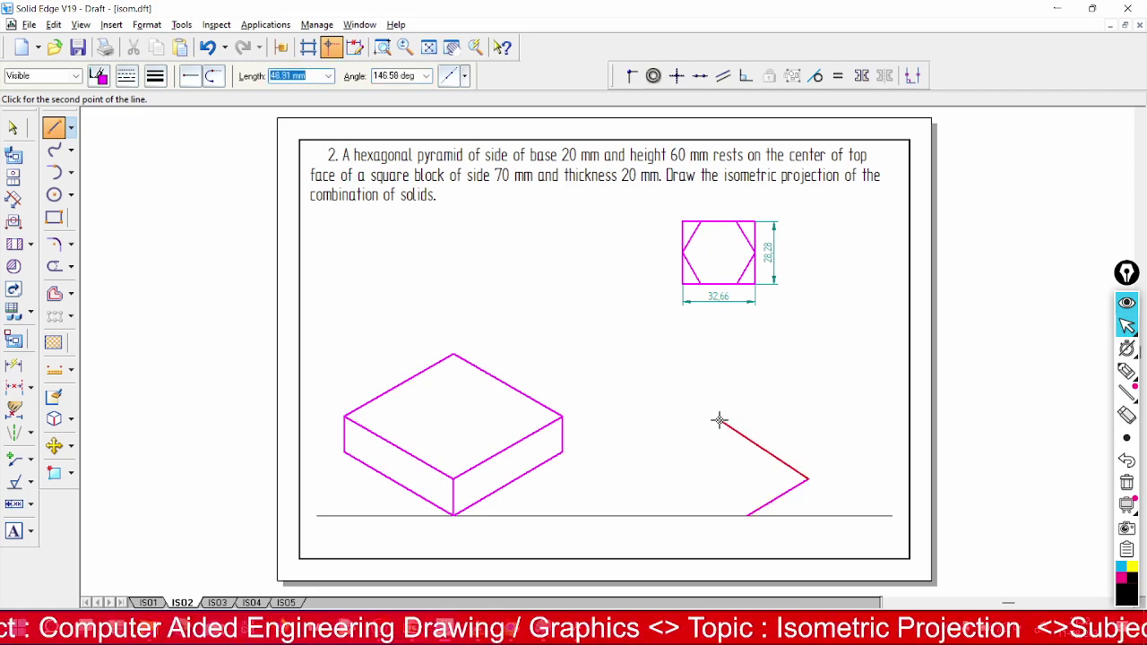
Continue from the upper end of the new inclined line with a 28.28 mm line at 150 degrees
{"action": "type", "text": "28.28"}
{"action": "key", "text": "Tab"}
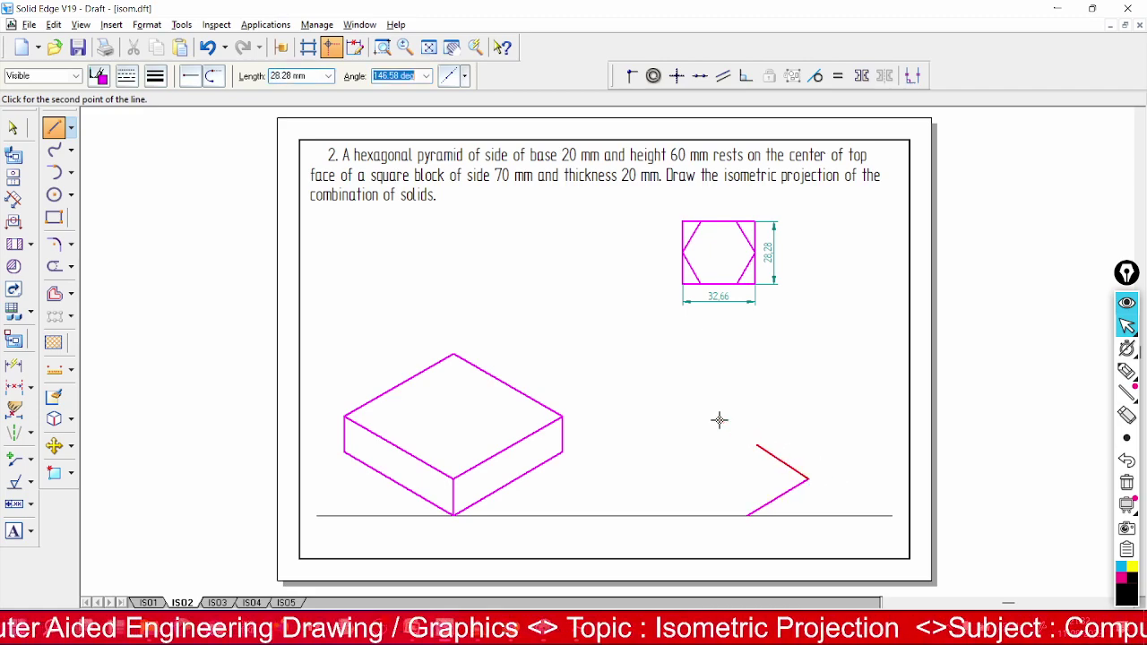
{"action": "type", "text": "150"}
{"action": "key", "text": "Return"}
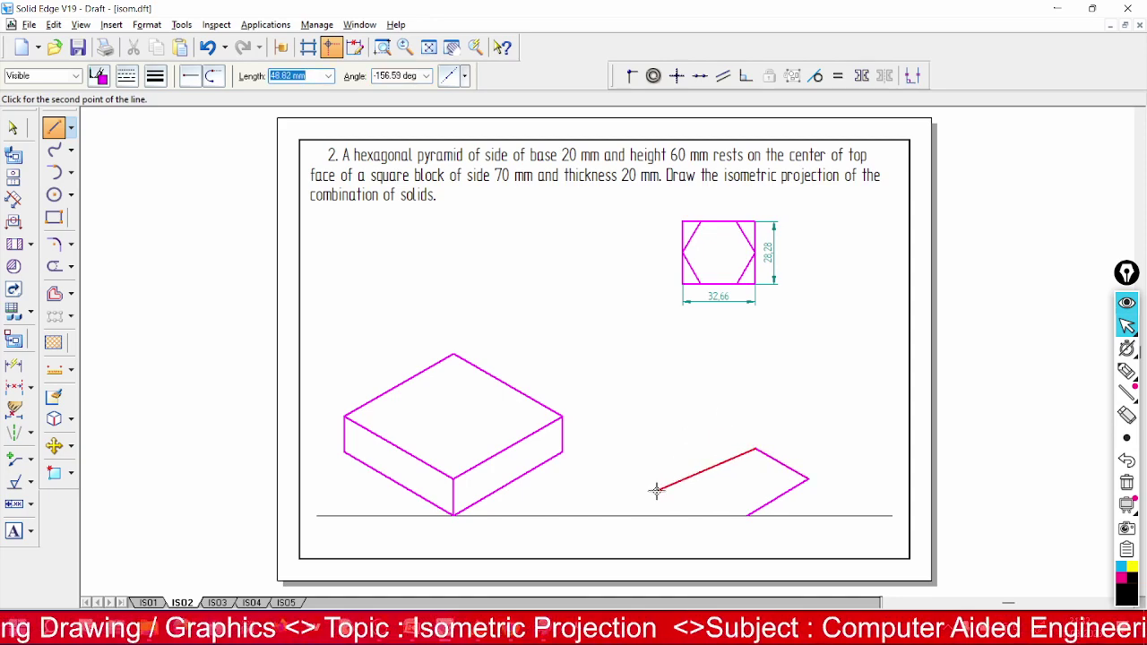
Add a 32.66 mm side at -150 degrees and close the isometric parallelogram at its starting point on the ground line
{"action": "type", "text": "32.6"}
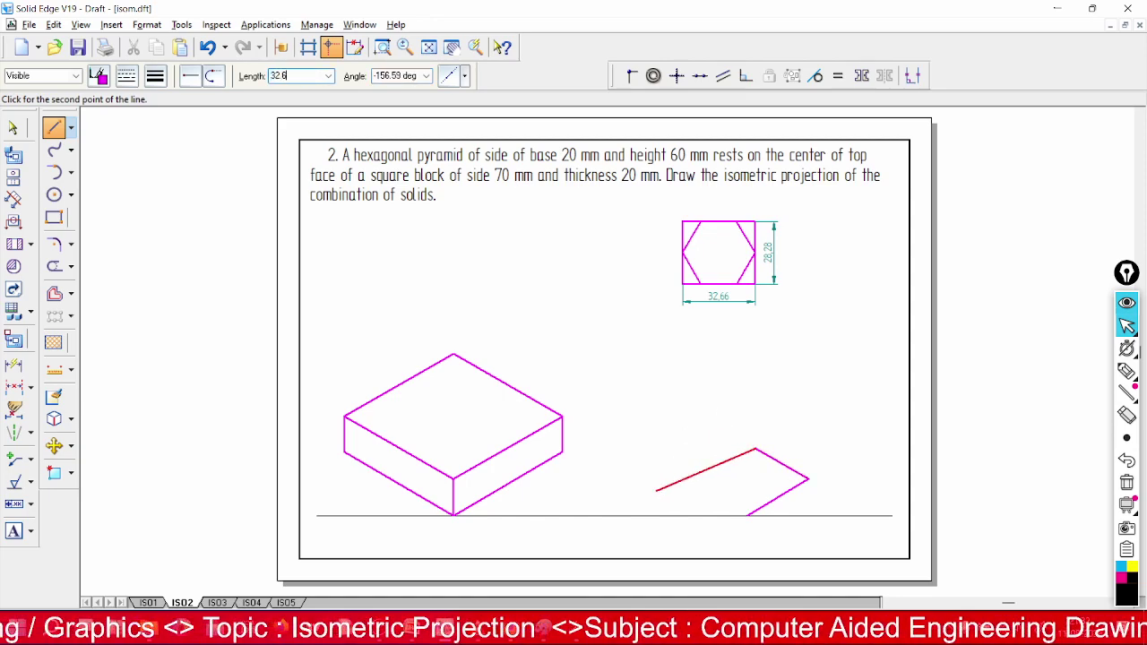
{"action": "type", "text": "6"}
{"action": "key", "text": "Tab"}
{"action": "type", "text": "1"}
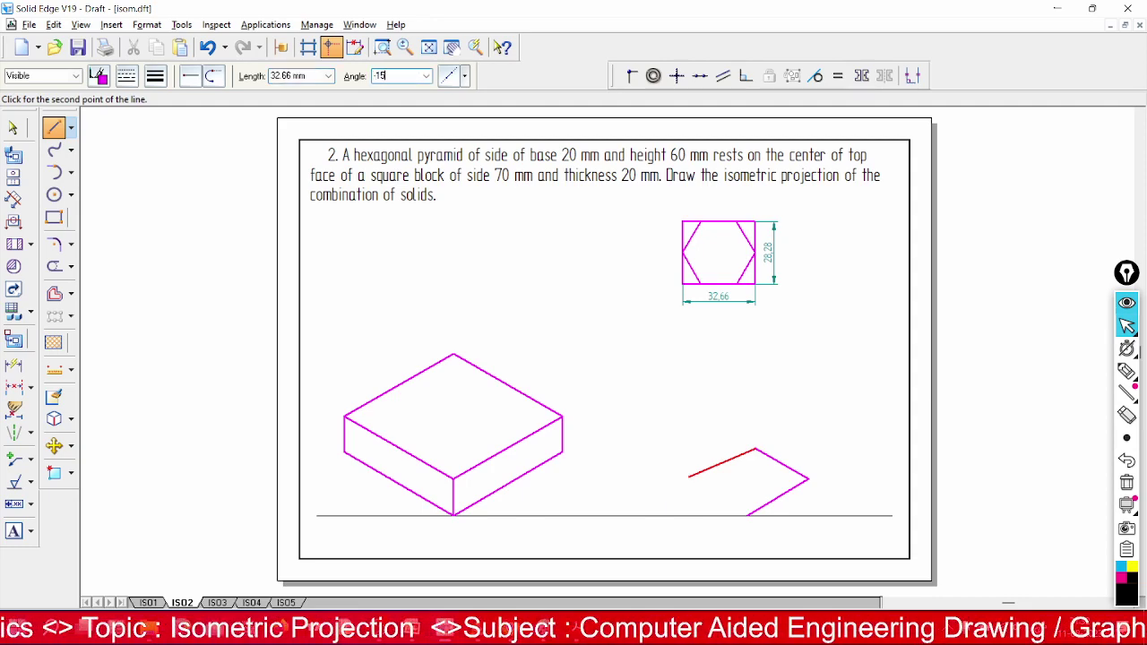
{"action": "type", "text": "50"}
{"action": "key", "text": "Return"}
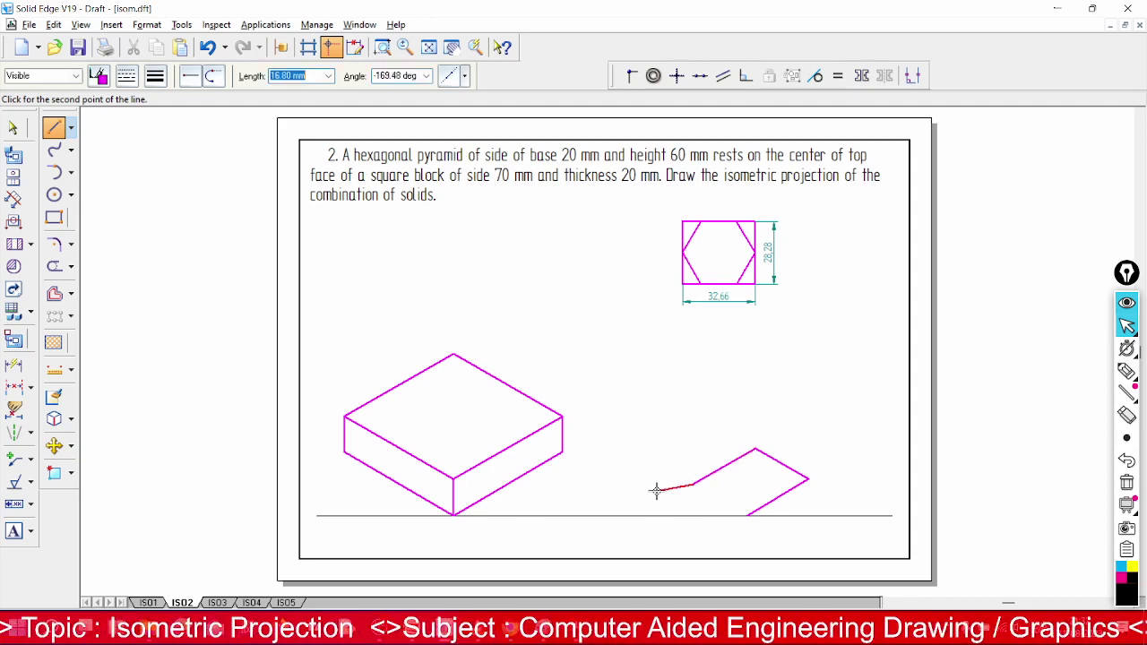
{"action": "left_click", "coordinate": [749, 514]}
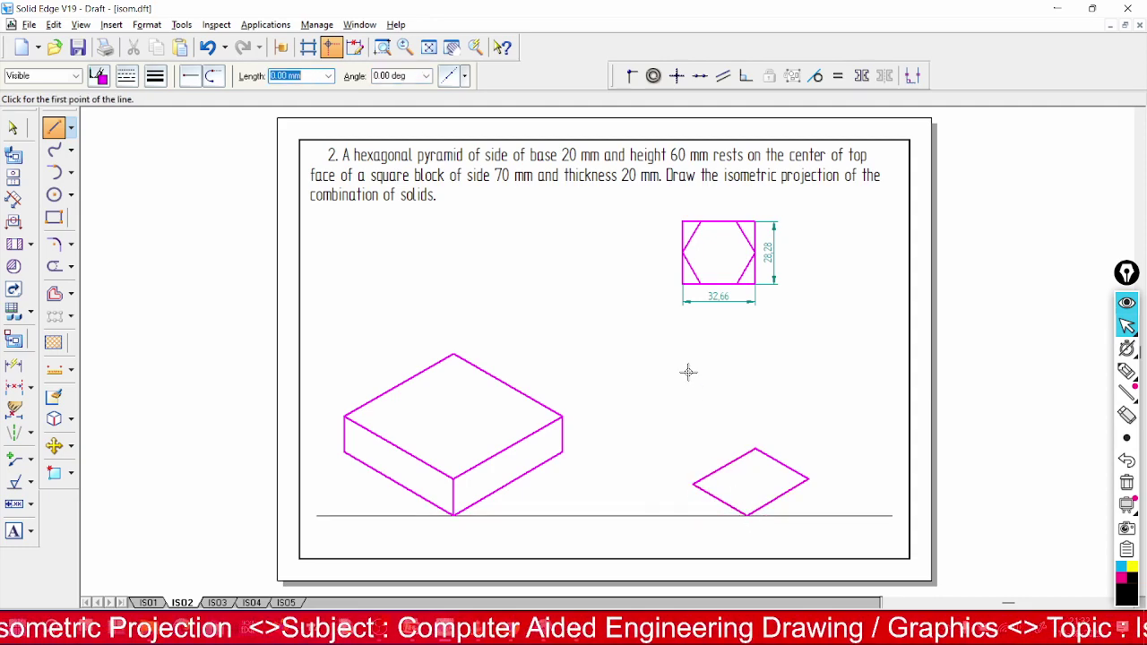
Move the dimensioned rectangle with its hexagon down to just above the isometric parallelogram
{"action": "left_click", "coordinate": [382, 52]}
{"action": "key", "text": "Escape"}
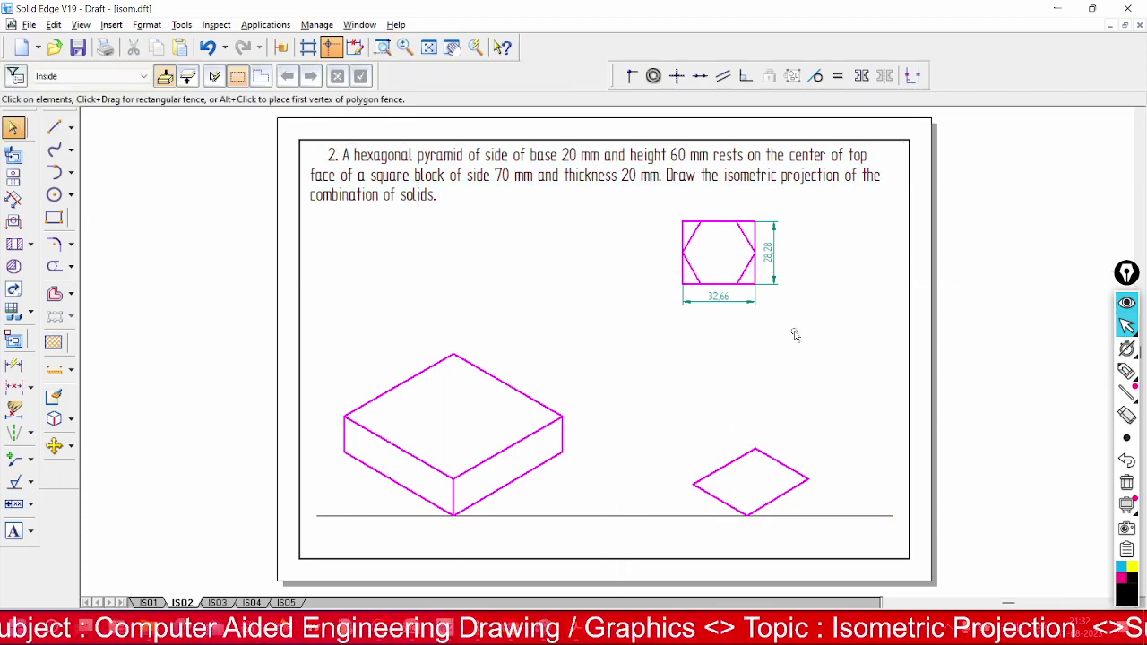
{"action": "left_click", "coordinate": [670, 213]}
{"action": "left_click_drag", "start_coordinate": [825, 353], "coordinate": [649, 218]}
{"action": "left_click_drag", "start_coordinate": [742, 286], "coordinate": [779, 414]}
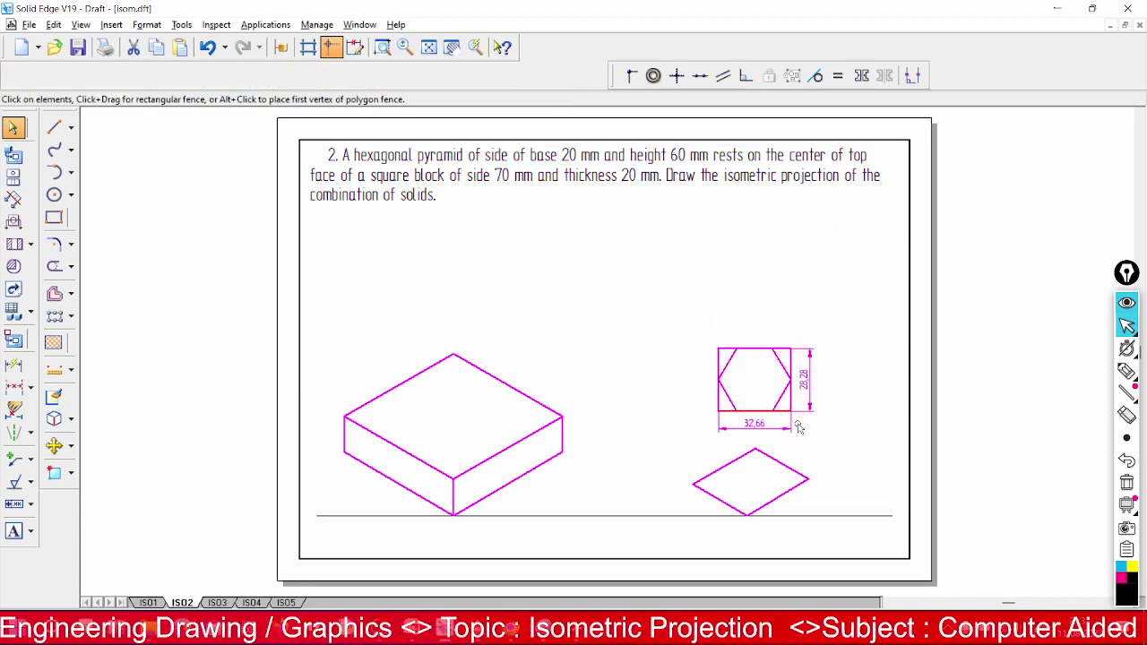
Dimension the horizontal distance from the rectangle's left side to the hexagon's lower-left vertex, placing it below the rectangle
{"action": "left_click", "coordinate": [383, 49]}
{"action": "left_click", "coordinate": [687, 328]}
{"action": "left_click", "coordinate": [850, 542]}
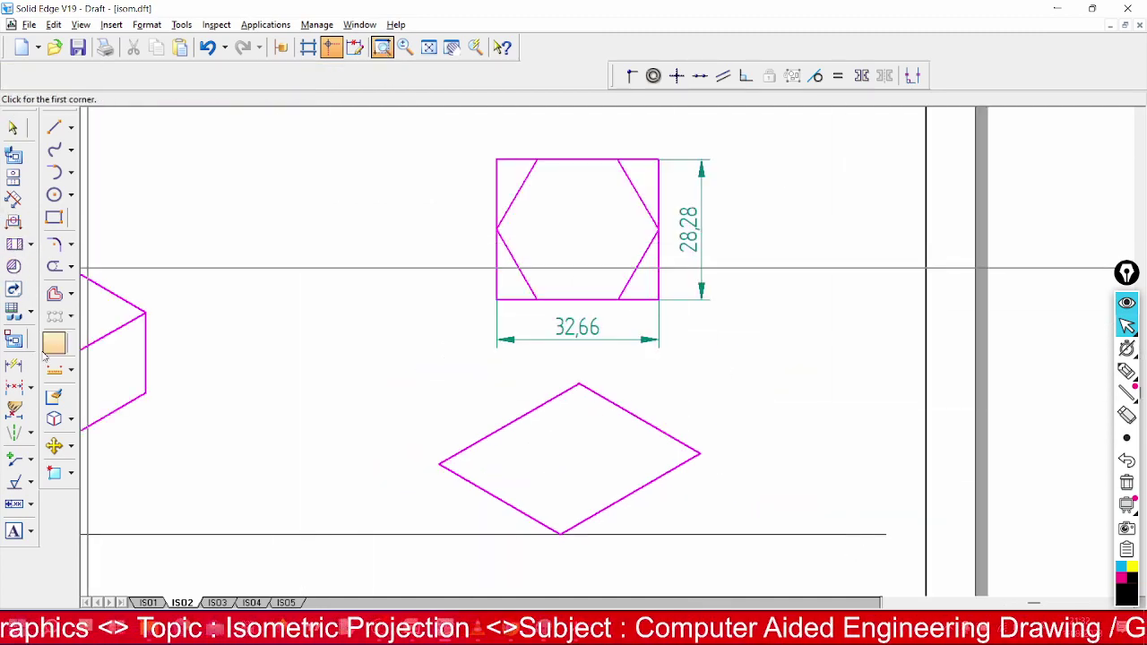
{"action": "left_click", "coordinate": [14, 364]}
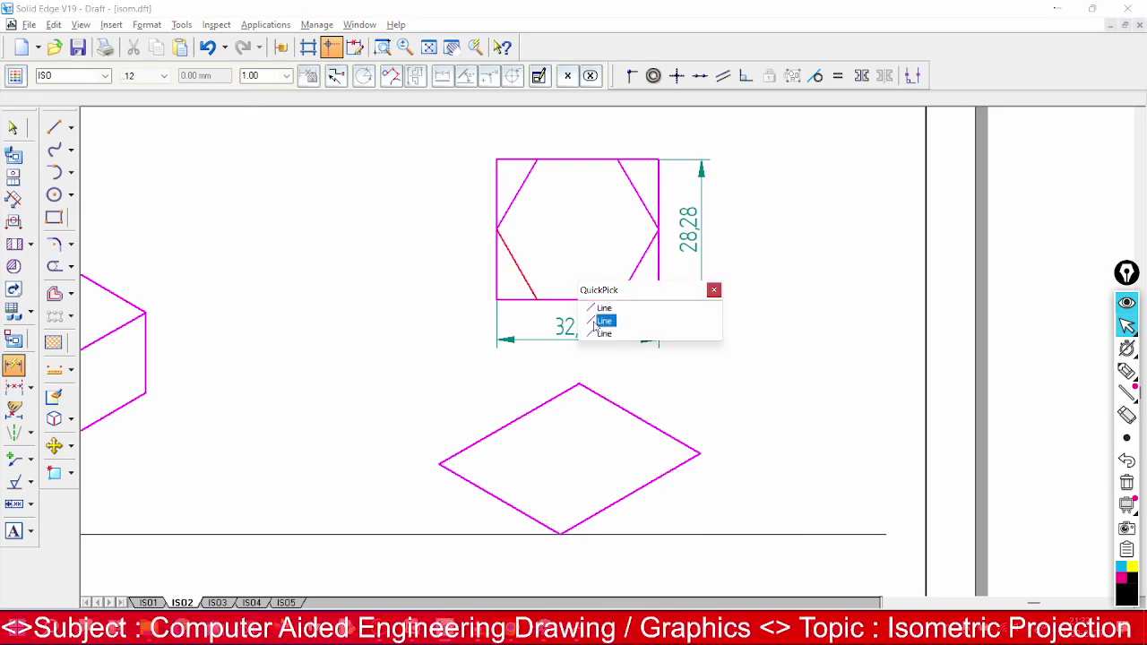
{"action": "left_click", "coordinate": [598, 310]}
{"action": "left_click", "coordinate": [496, 273]}
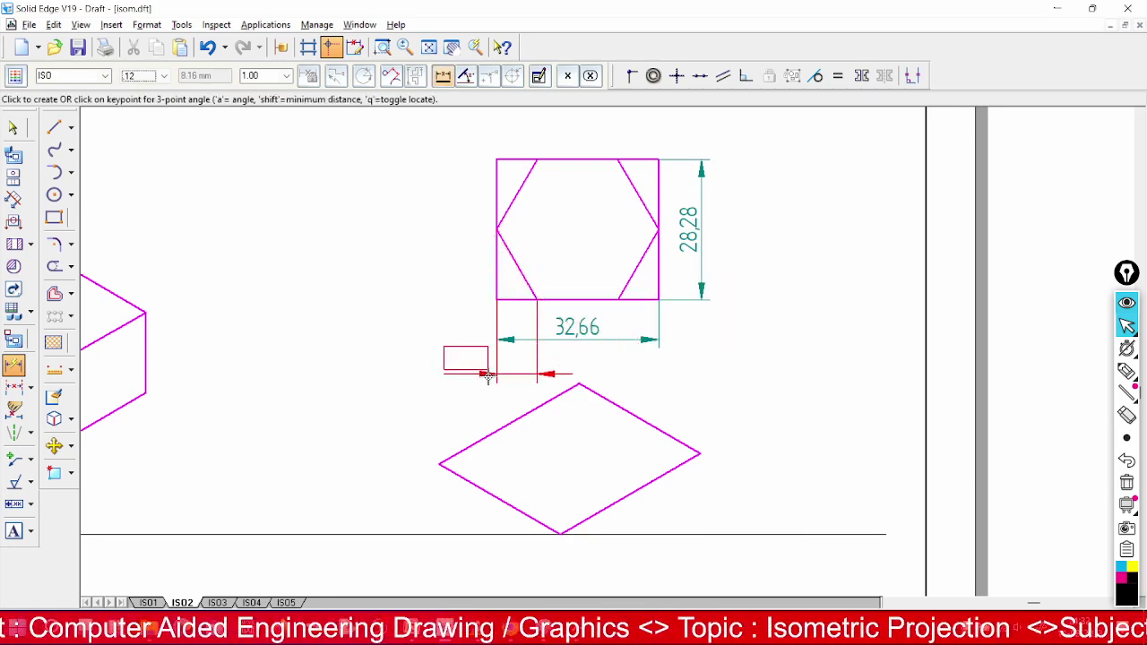
{"action": "left_click", "coordinate": [440, 362]}
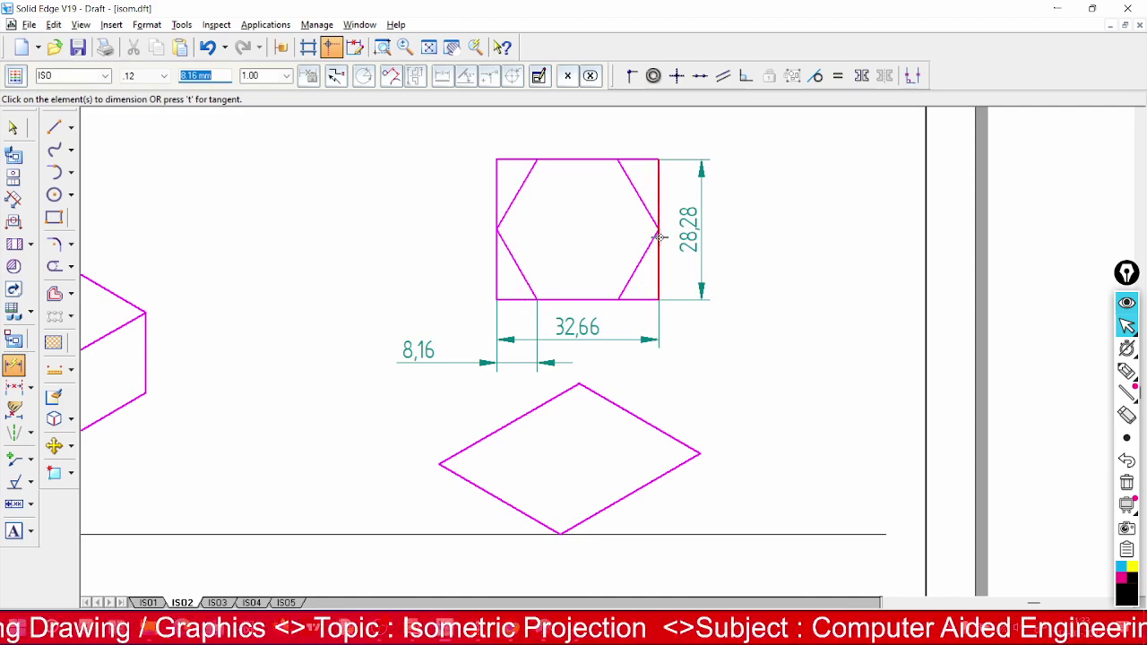
Draw an 8.16 mm line from the parallelogram's lowest corner along its lower-right edge, ending with a short freehand line up-left from its end
{"action": "left_click", "coordinate": [54, 127]}
{"action": "left_click", "coordinate": [562, 534]}
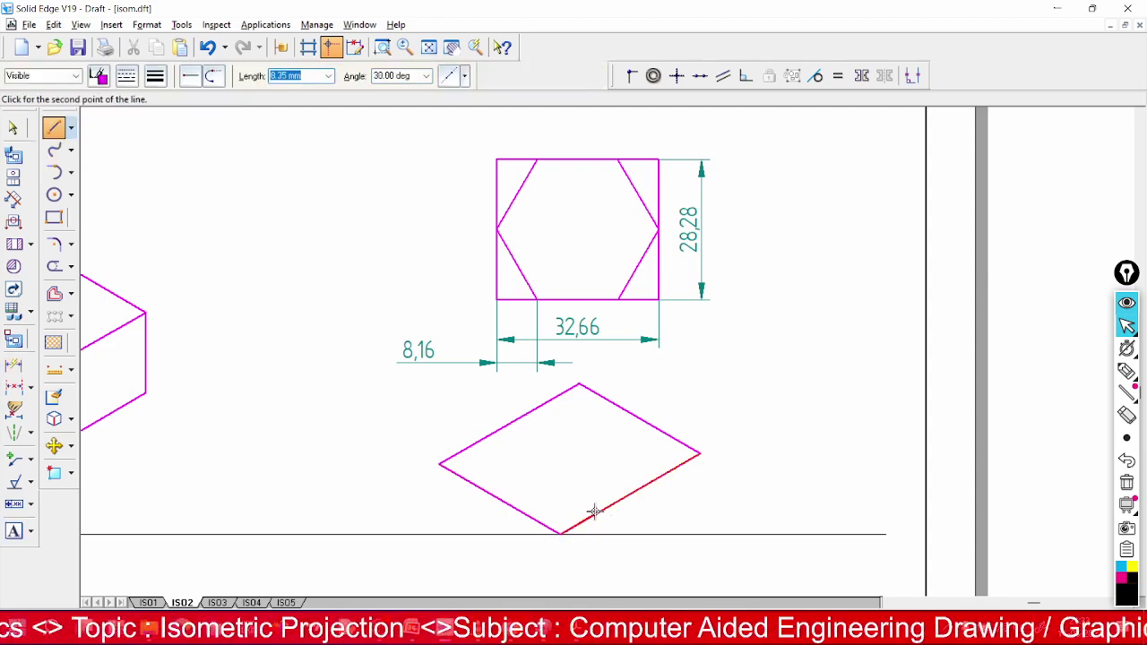
{"action": "type", "text": "8.16"}
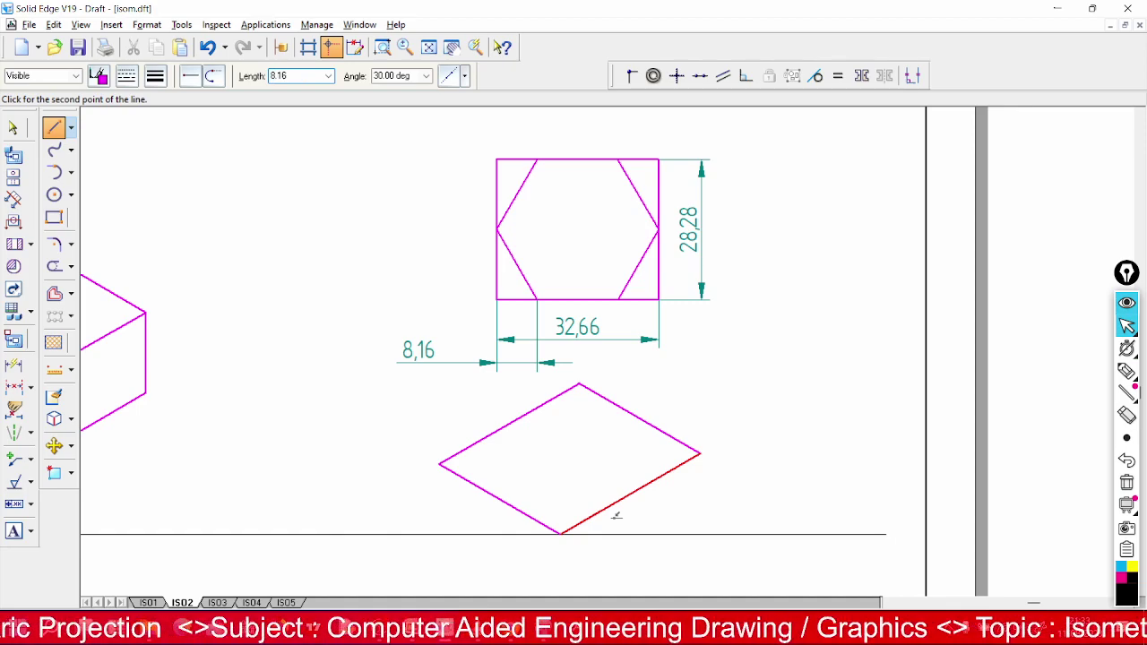
{"action": "key", "text": "Tab"}
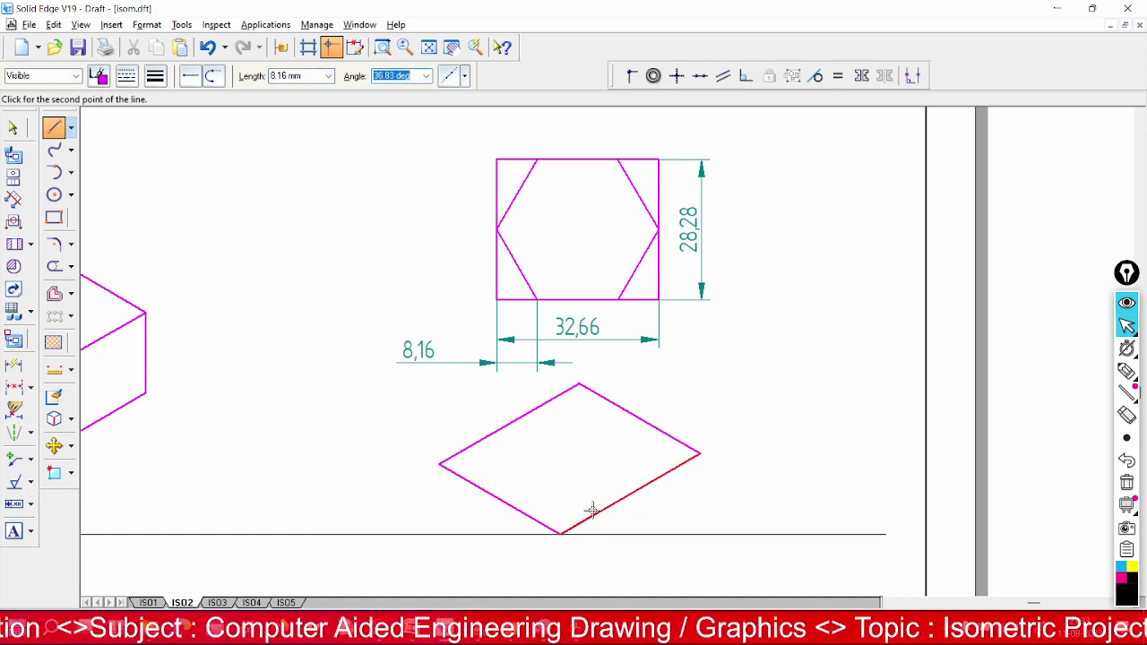
{"action": "key", "text": "Tab"}
{"action": "left_click", "coordinate": [558, 488]}
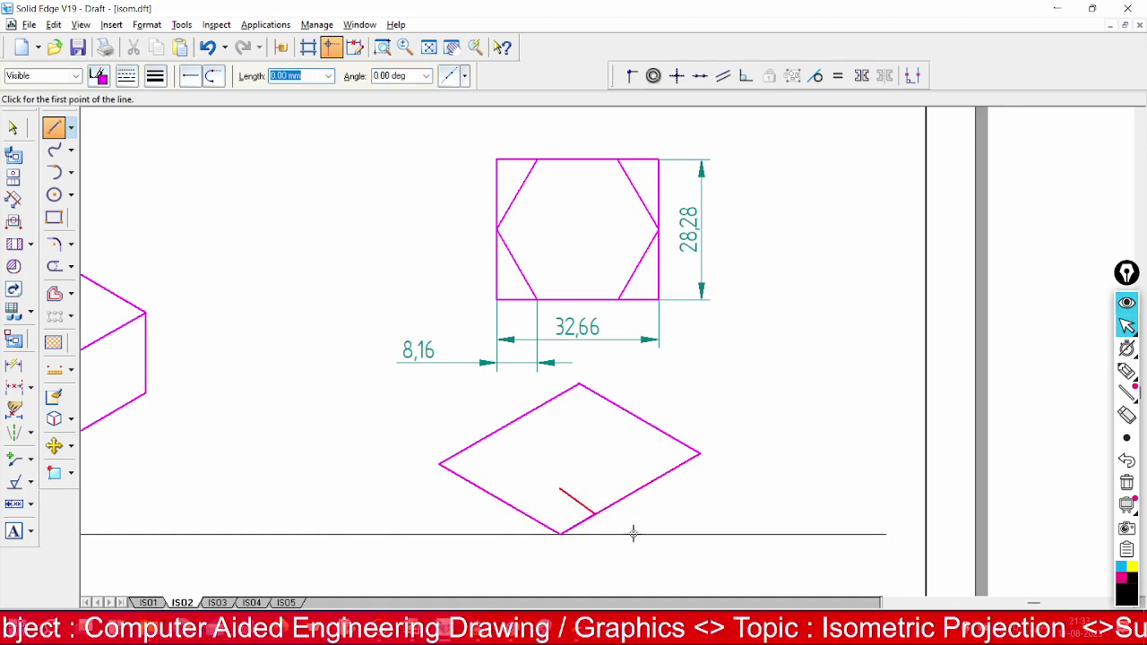
Draw an 8.16 mm line at -150 degrees from the parallelogram's right corner along its lower-right edge
{"action": "left_click", "coordinate": [690, 464]}
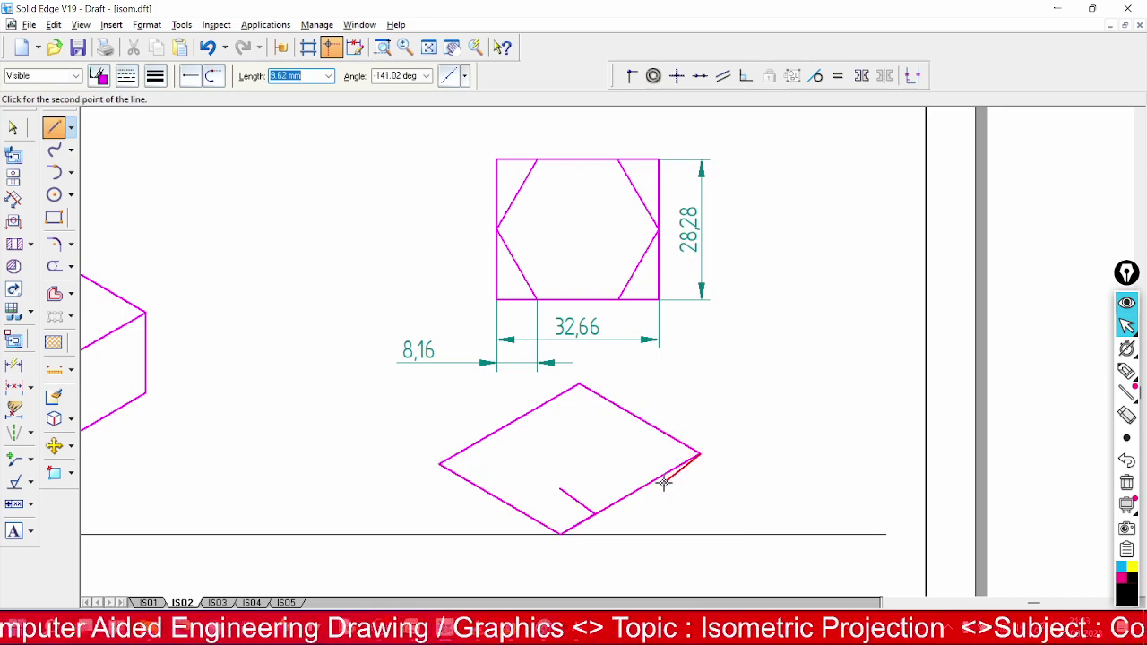
{"action": "type", "text": "8.16"}
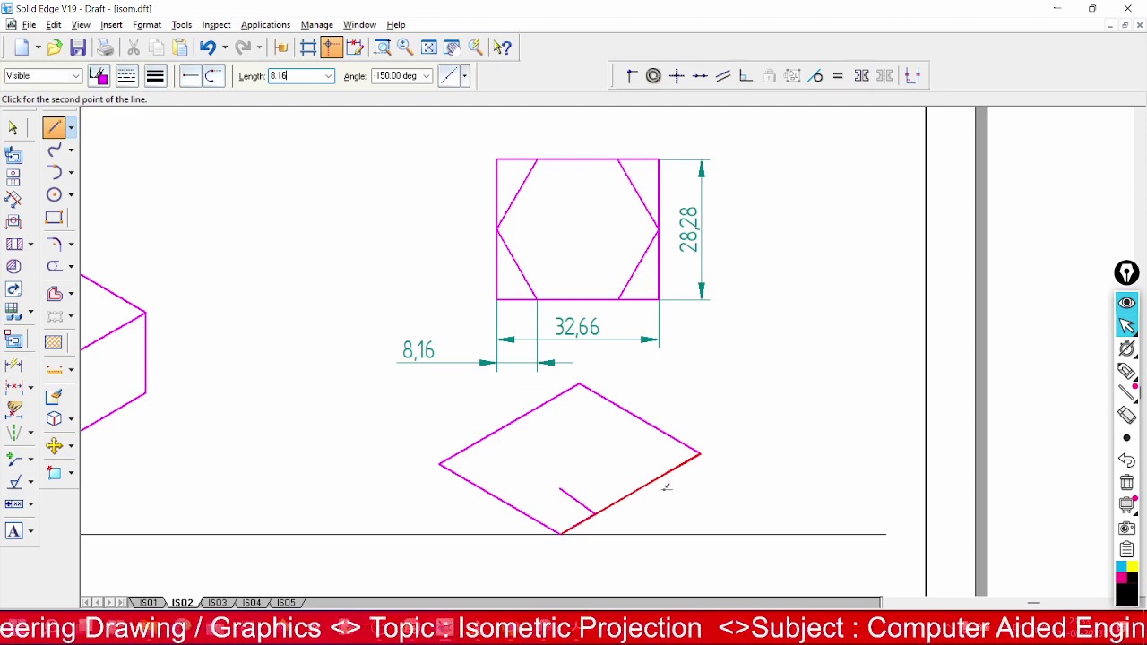
{"action": "key", "text": "Tab"}
{"action": "key", "text": "Return"}
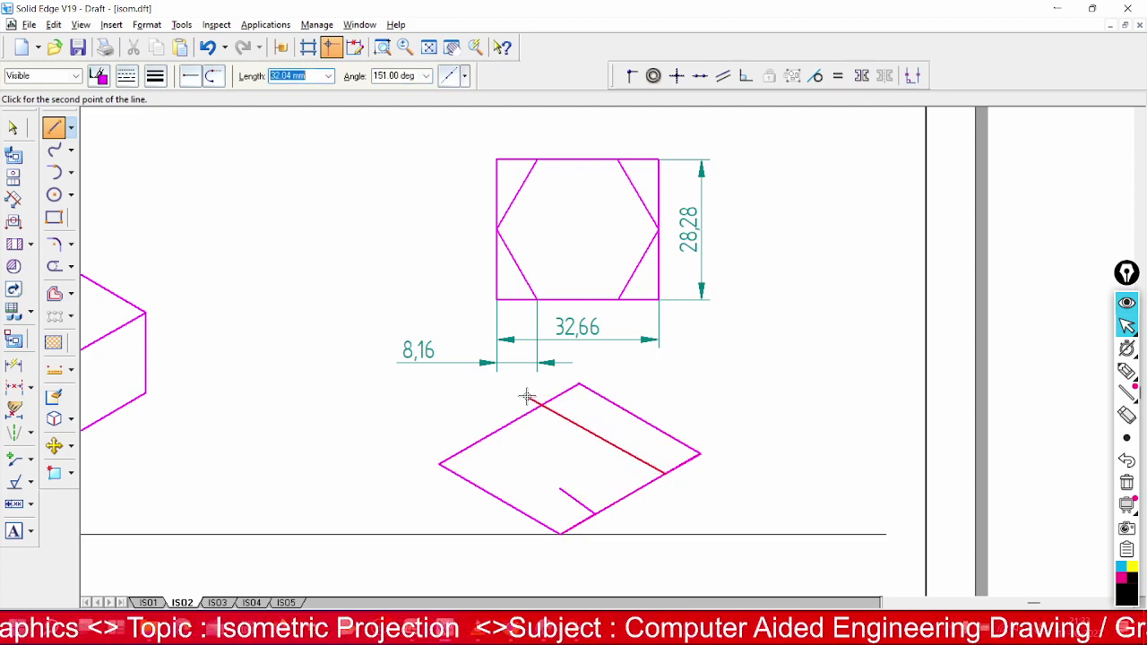
Continue from the end of that segment with a line about 32 mm long at 150 degrees, crossing the upper-left edge
{"action": "key", "text": "Tab"}
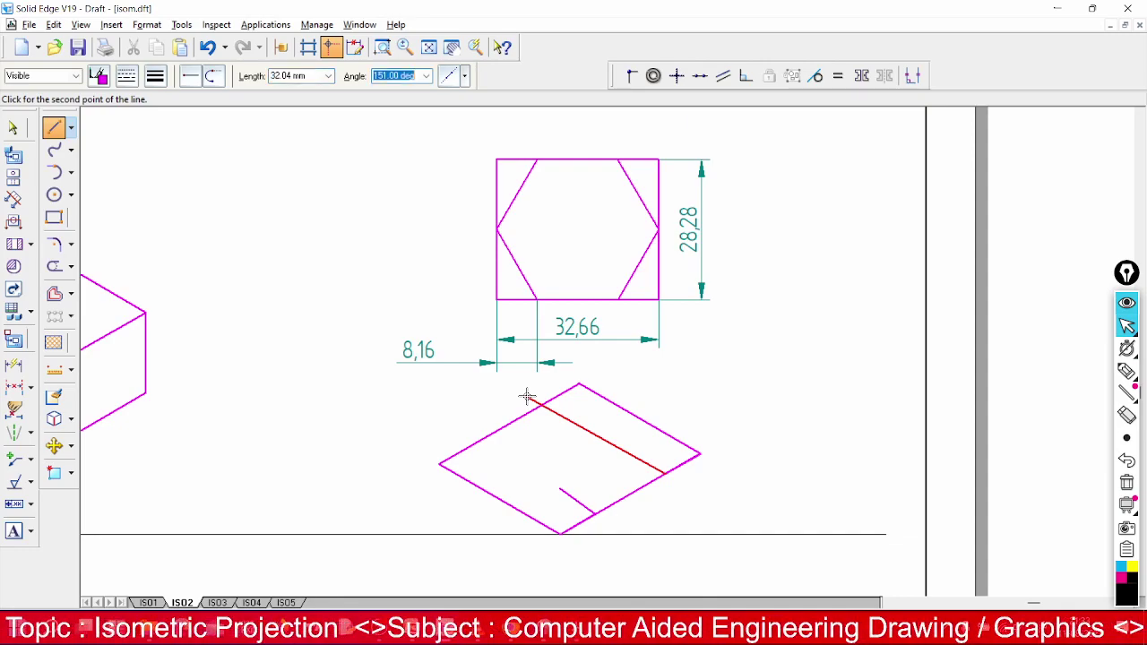
{"action": "type", "text": "150"}
{"action": "key", "text": "Return"}
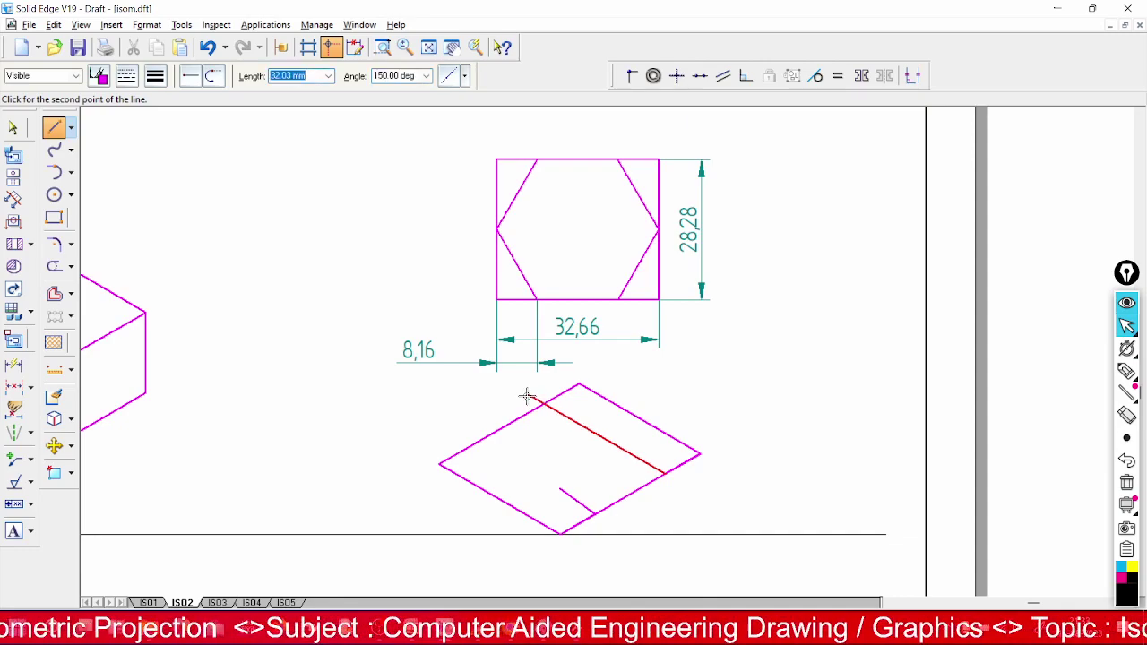
{"action": "left_click", "coordinate": [527, 396]}
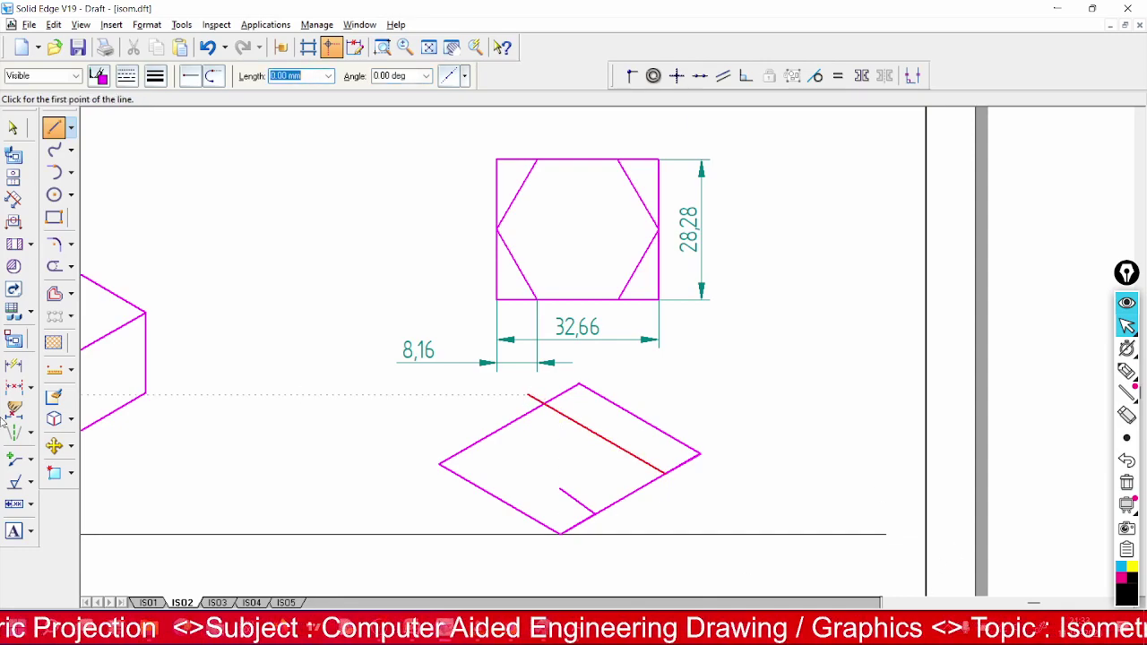
Extend the short inner line to the parallelogram's upper-left edge
{"action": "left_click", "coordinate": [71, 267]}
{"action": "left_click", "coordinate": [116, 235]}
{"action": "left_click", "coordinate": [574, 498]}
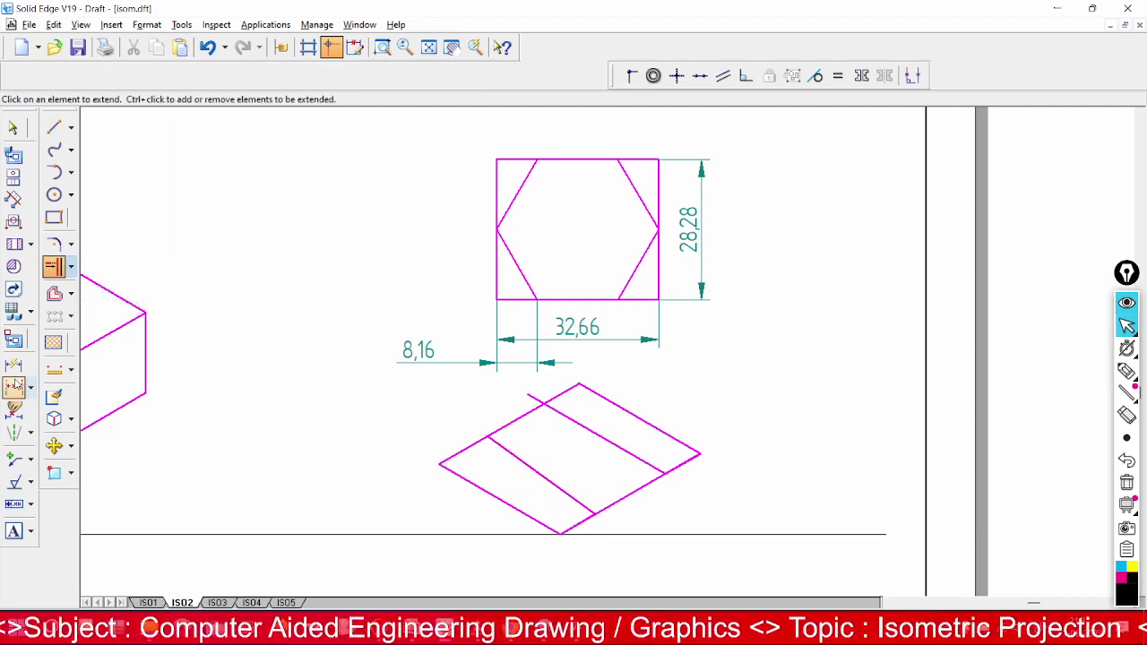
Try an angle of 150 degrees on the extended inner line and remove the line
{"action": "left_click", "coordinate": [12, 127]}
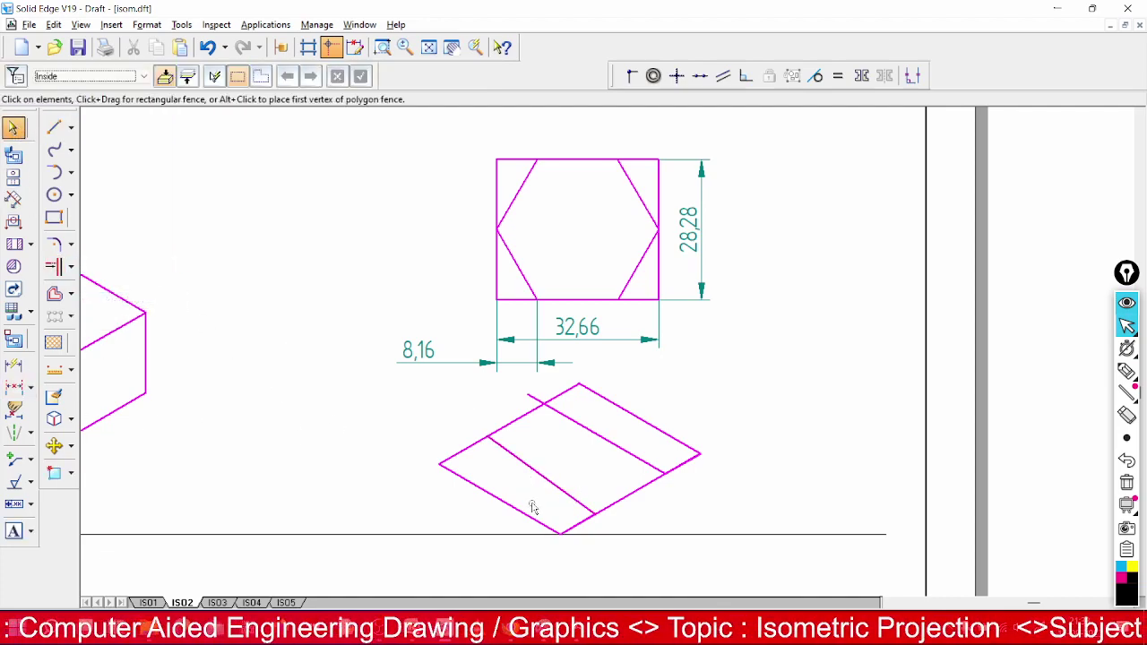
{"action": "left_click", "coordinate": [520, 461]}
{"action": "key", "text": "Tab"}
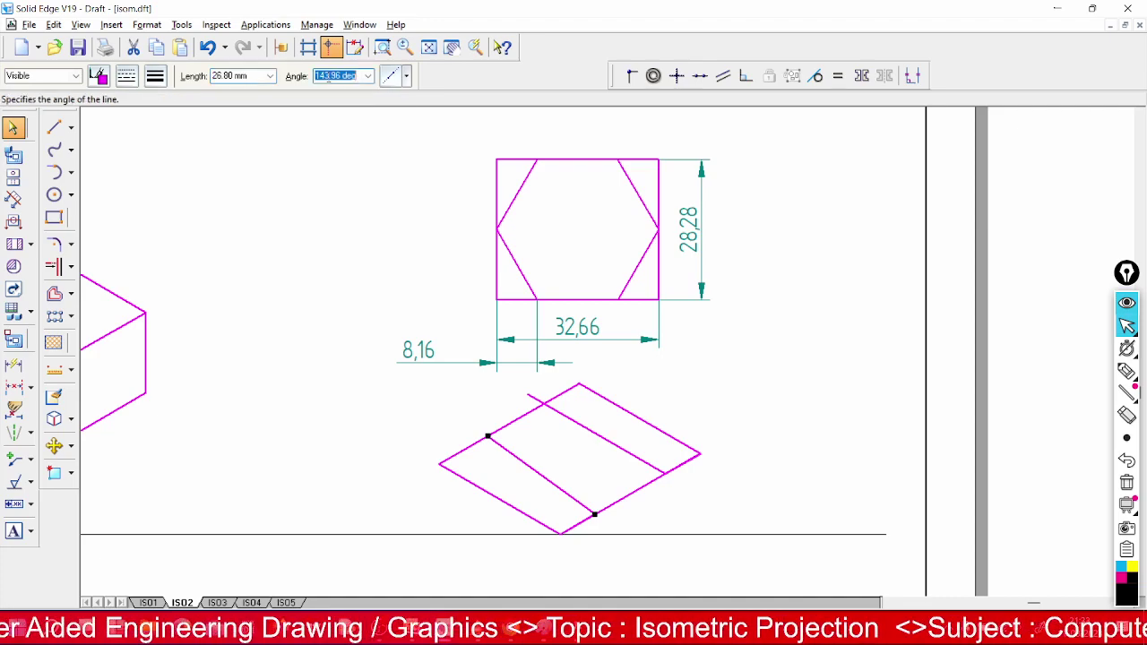
{"action": "type", "text": "150"}
{"action": "key", "text": "Return"}
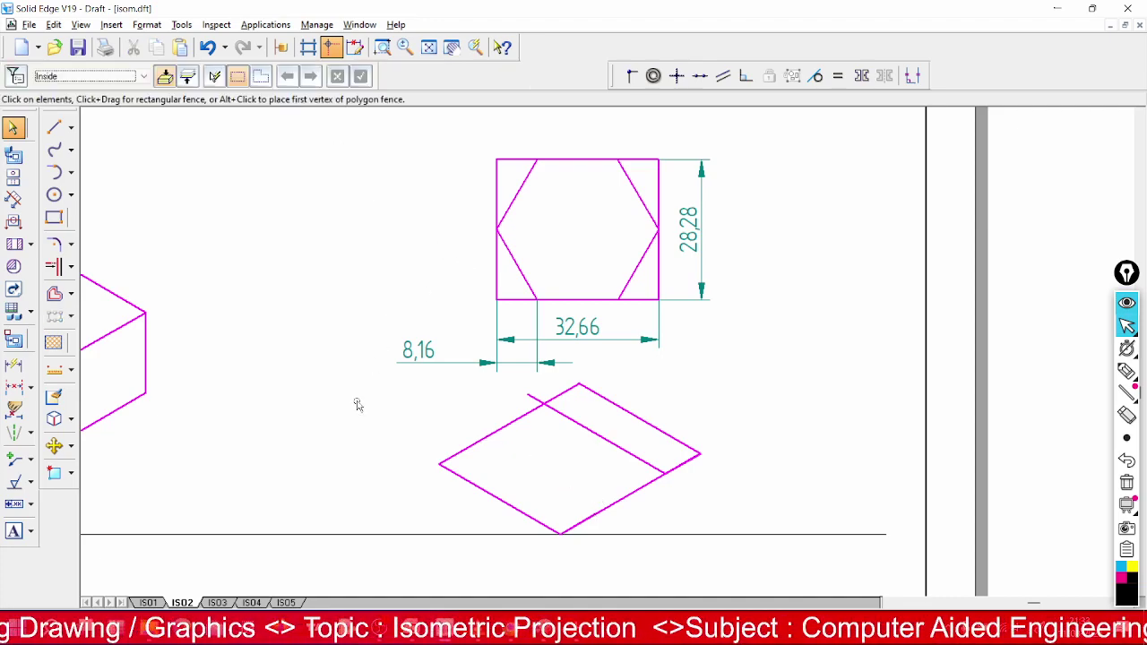
Draw a green 36 mm line at 150 degrees across the parallelogram, starting at the end of the 8.16 mm segment from its lowest corner
{"action": "left_click", "coordinate": [53, 127]}
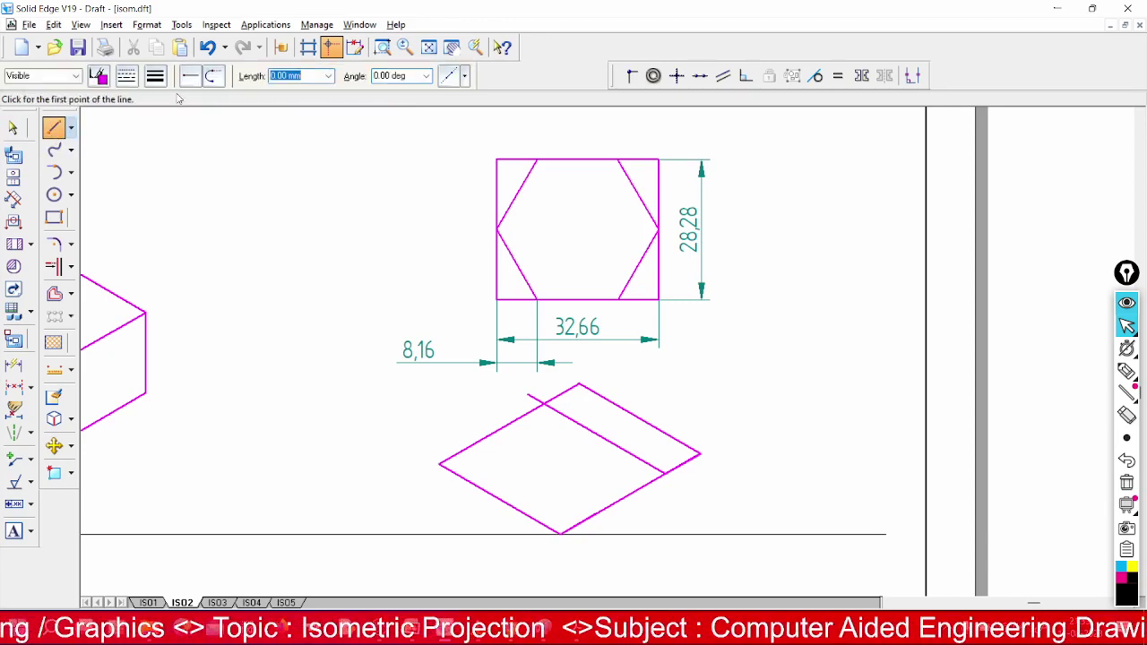
{"action": "left_click", "coordinate": [99, 75]}
{"action": "left_click", "coordinate": [232, 114]}
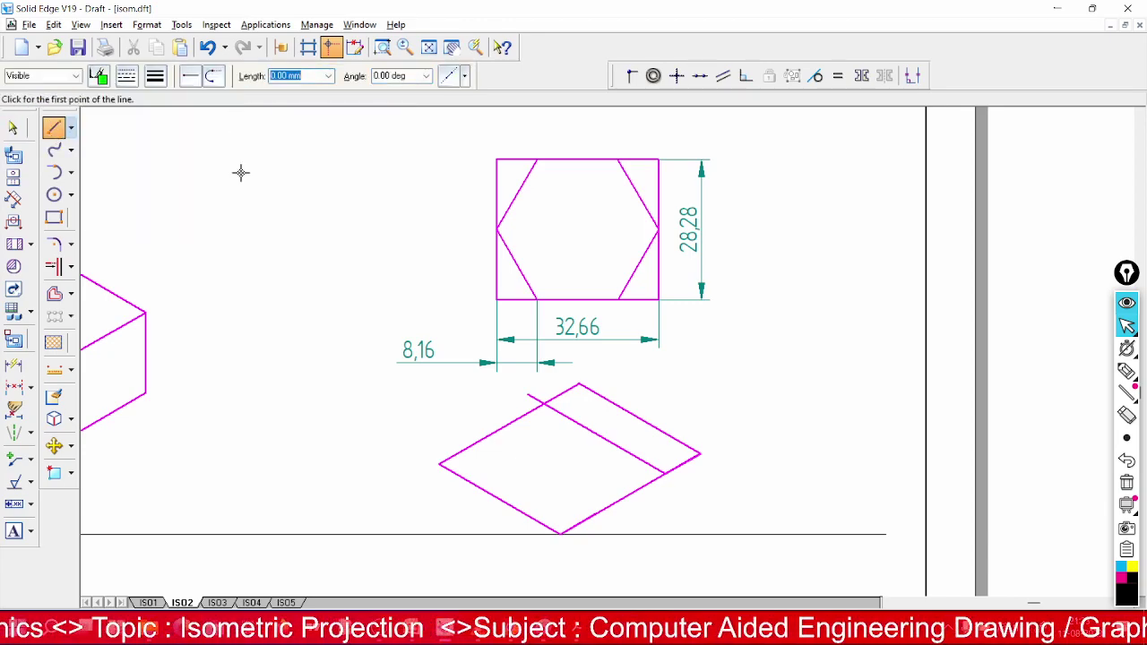
{"action": "left_click", "coordinate": [595, 514]}
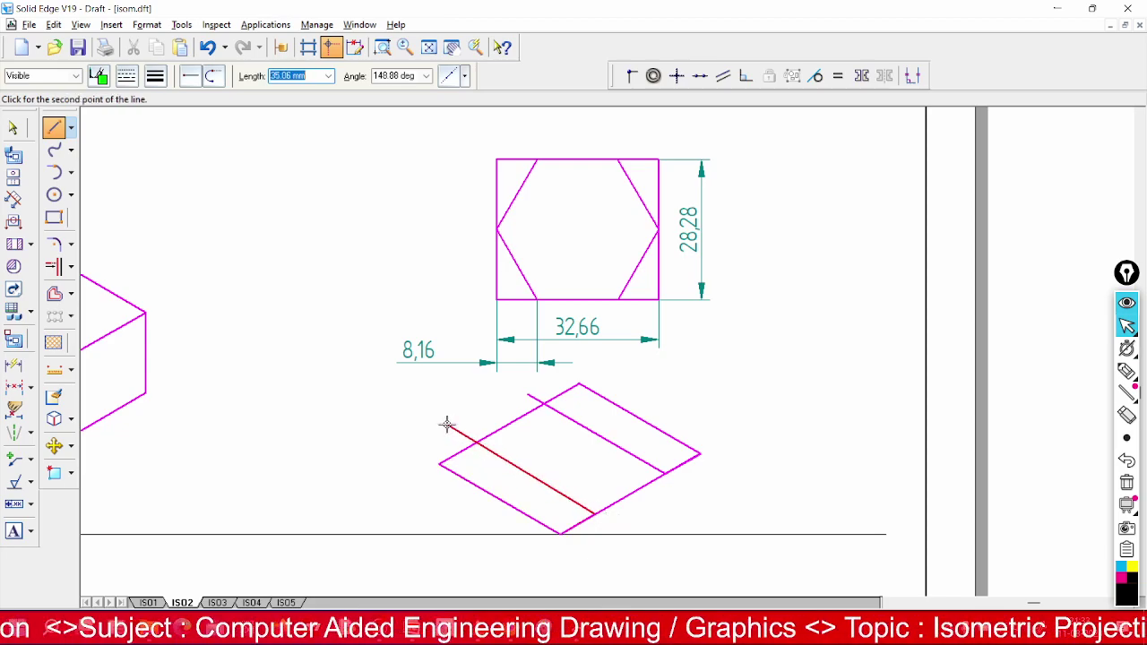
{"action": "type", "text": "36"}
{"action": "key", "text": "Tab"}
{"action": "type", "text": "1"}
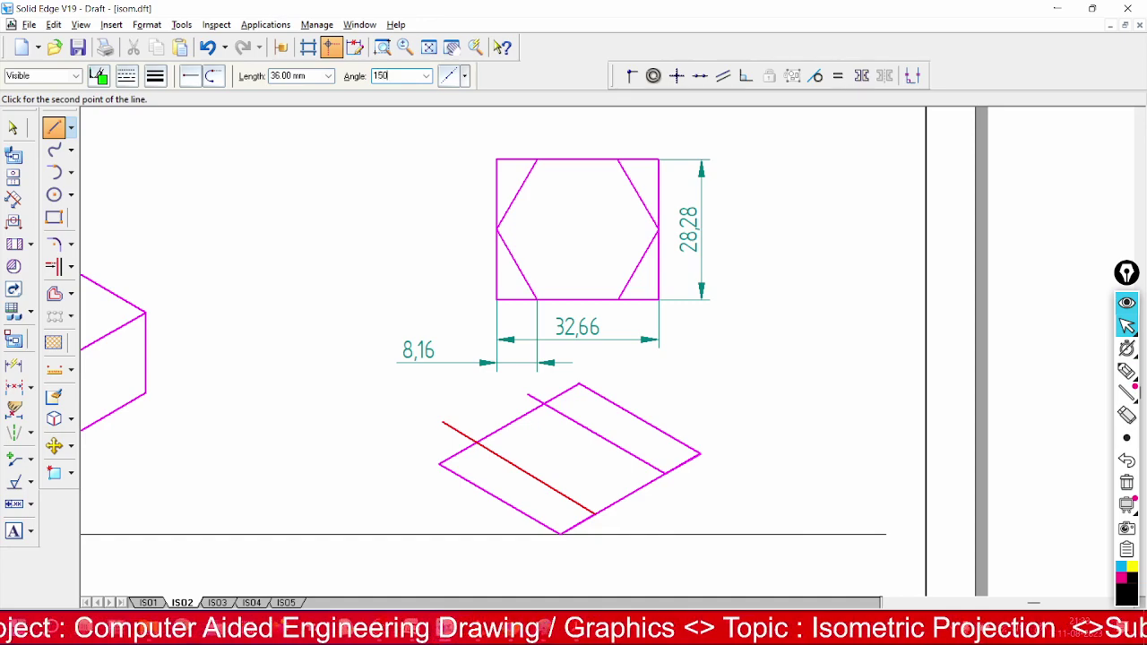
{"action": "type", "text": "50"}
{"action": "left_click", "coordinate": [446, 423]}
{"action": "right_click", "coordinate": [793, 430]}
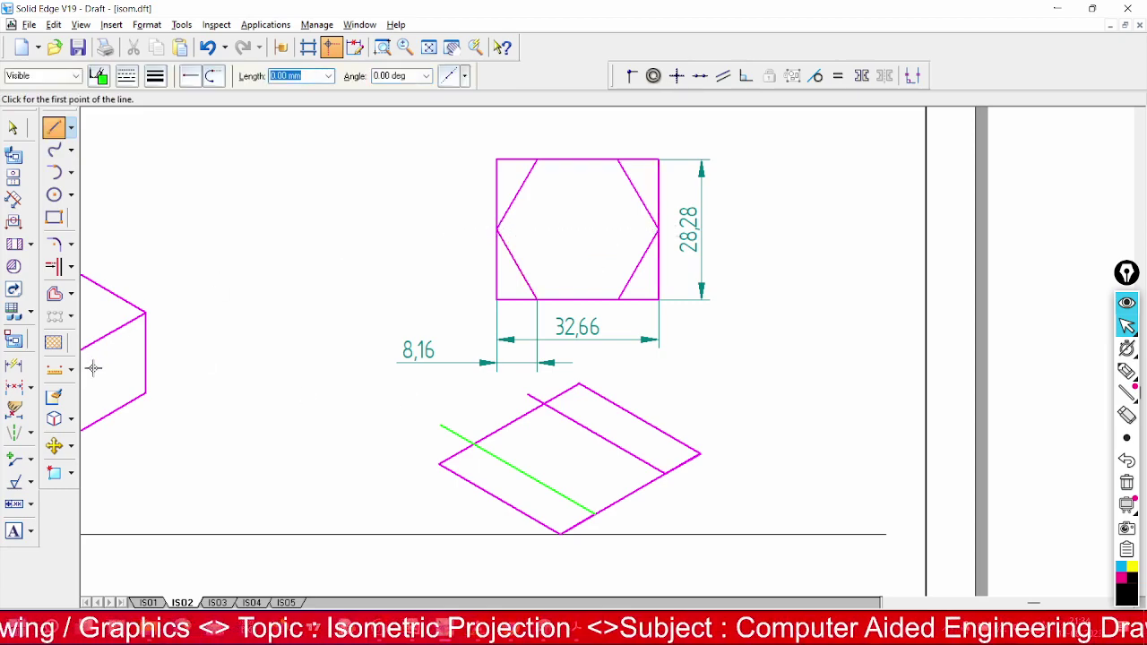
Dimension the vertical distance from the rectangle's upper-left corner to the hexagon's left vertex, placing it left of the rectangle
{"action": "left_click", "coordinate": [13, 365]}
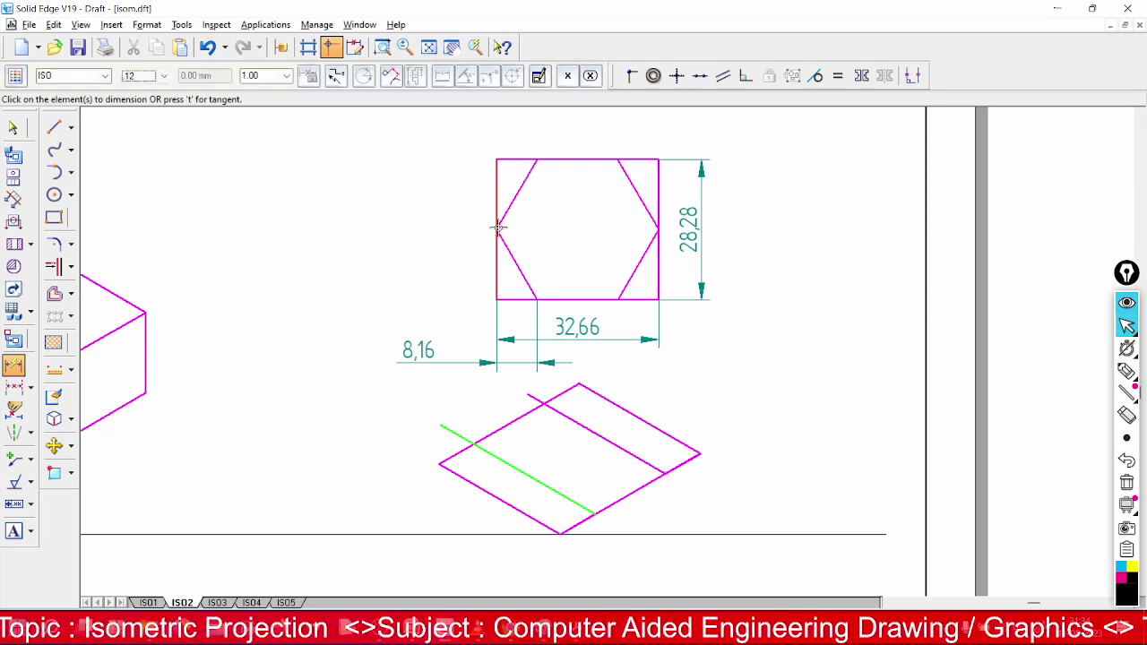
{"action": "mouse_move", "coordinate": [504, 232]}
{"action": "left_click", "coordinate": [563, 250]}
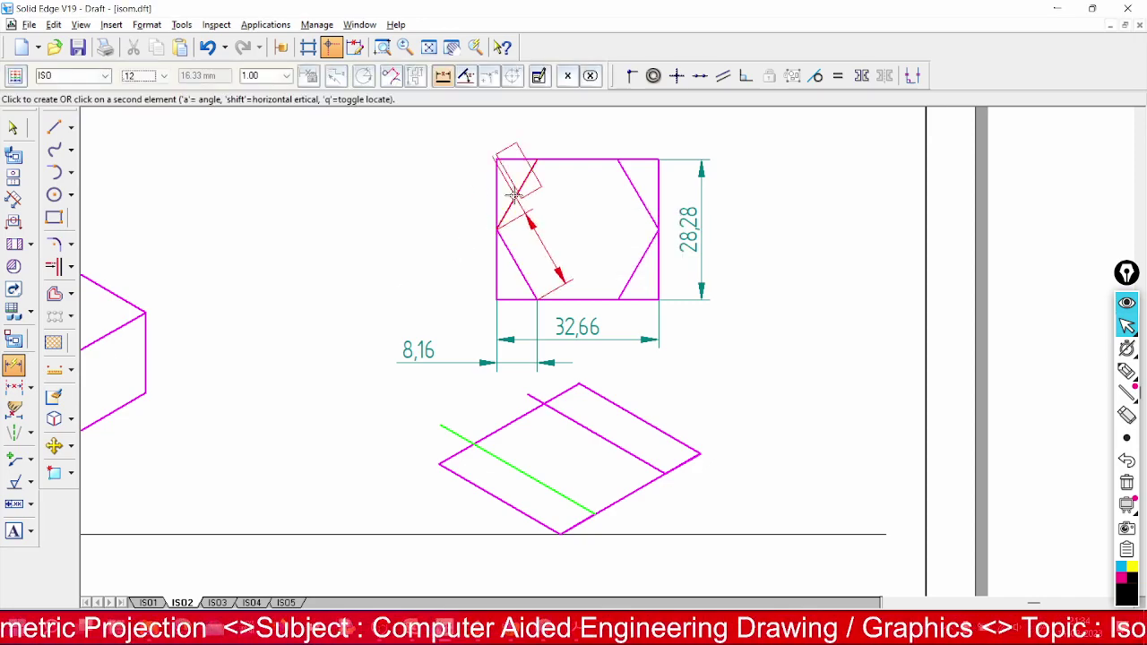
{"action": "left_click", "coordinate": [422, 222]}
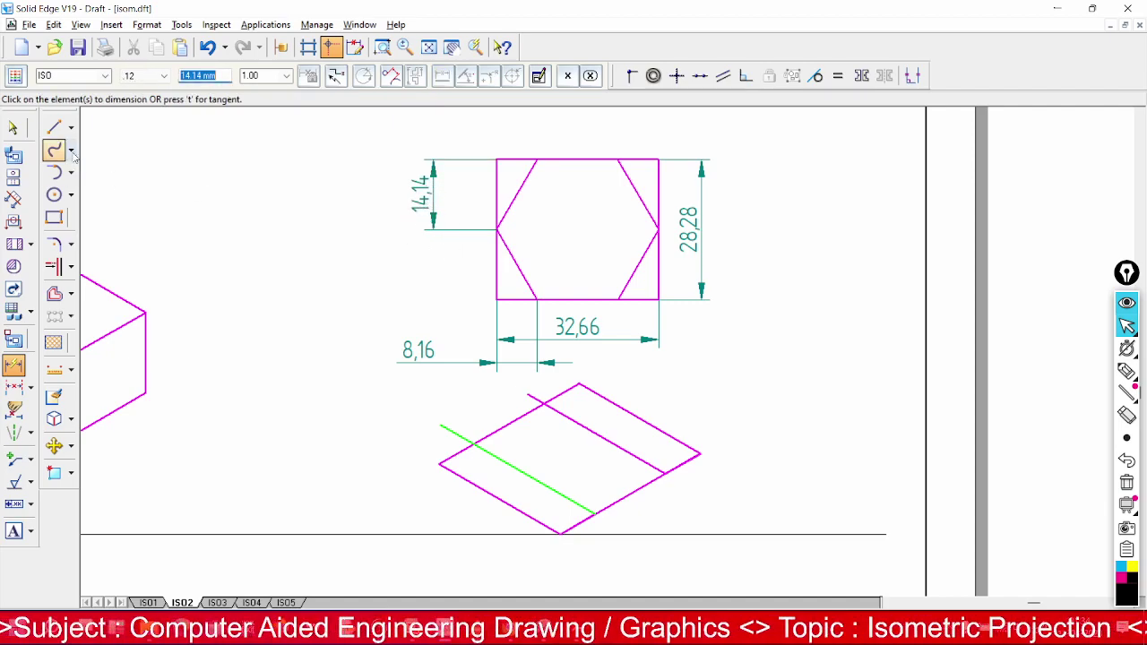
Draw a green line joining the midpoints of the parallelogram's lower-left and upper-right edges
{"action": "left_click", "coordinate": [54, 127]}
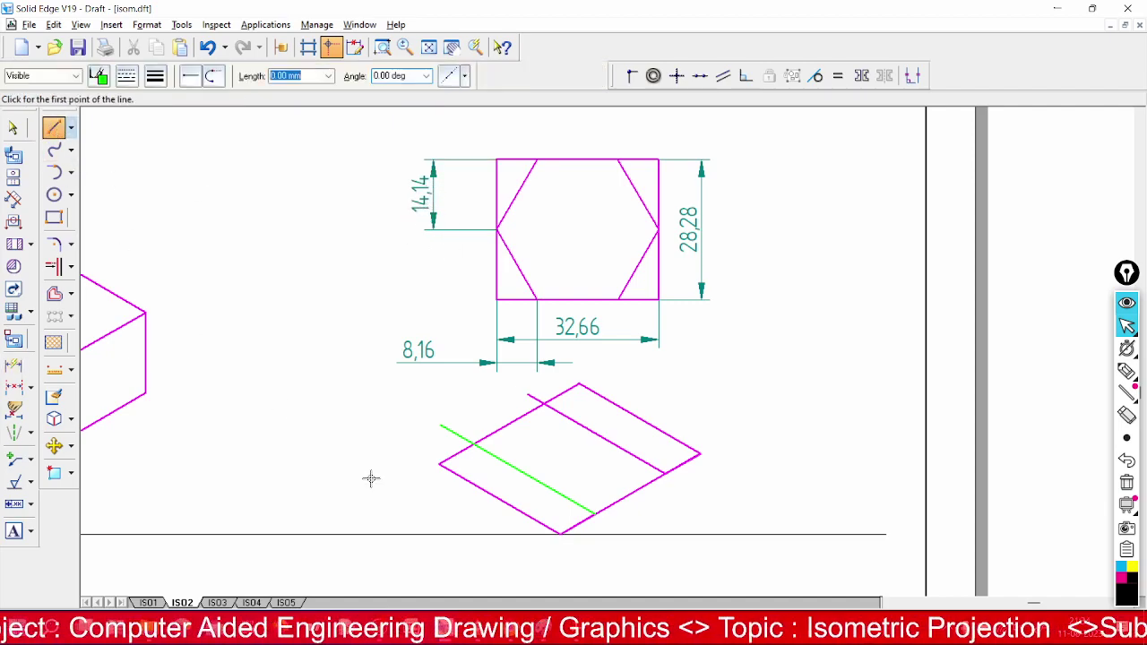
{"action": "left_click", "coordinate": [502, 499]}
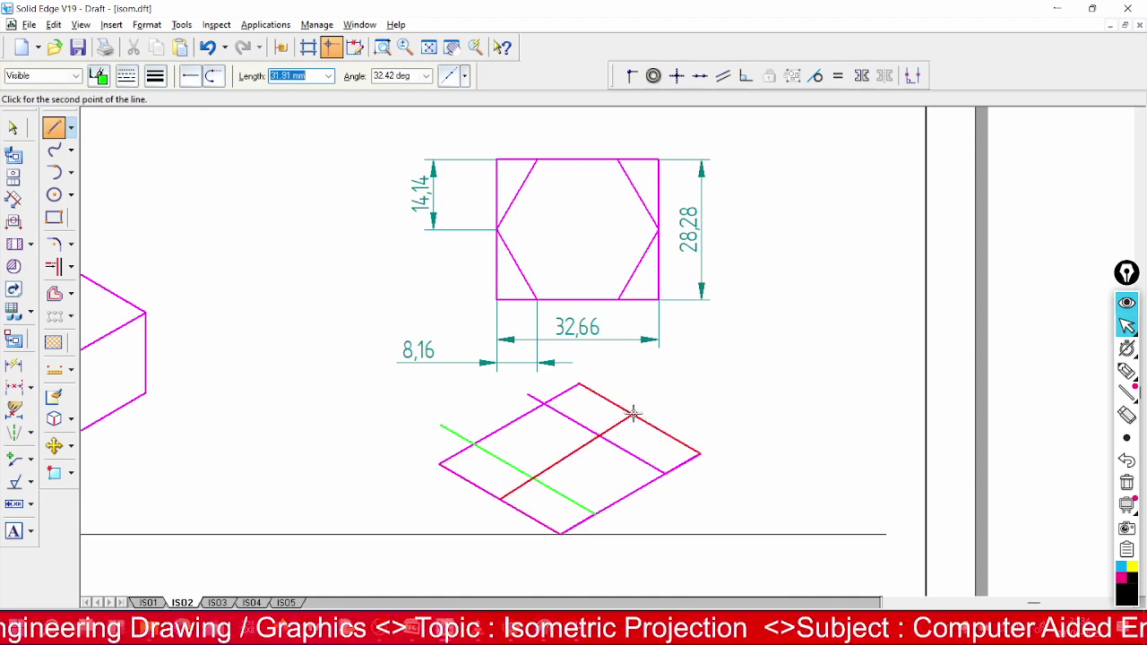
{"action": "left_click", "coordinate": [638, 418]}
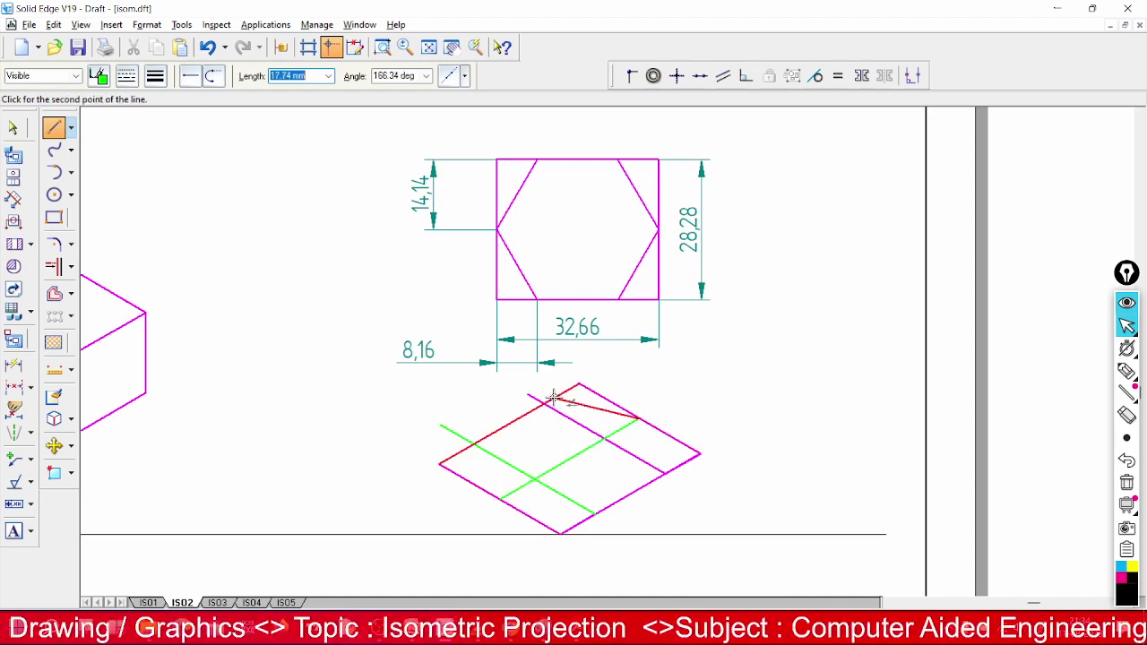
{"action": "key", "text": "Escape"}
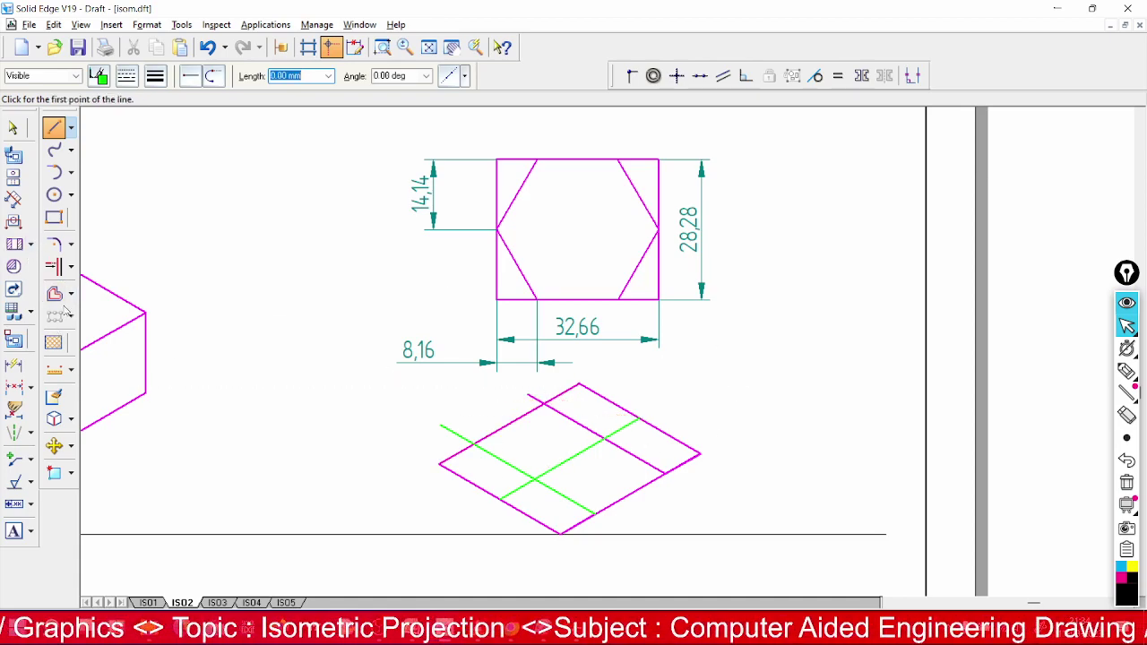
Trim the ends of the two 150-degree lines that overhang the parallelogram's upper-left edge
{"action": "left_click", "coordinate": [71, 267]}
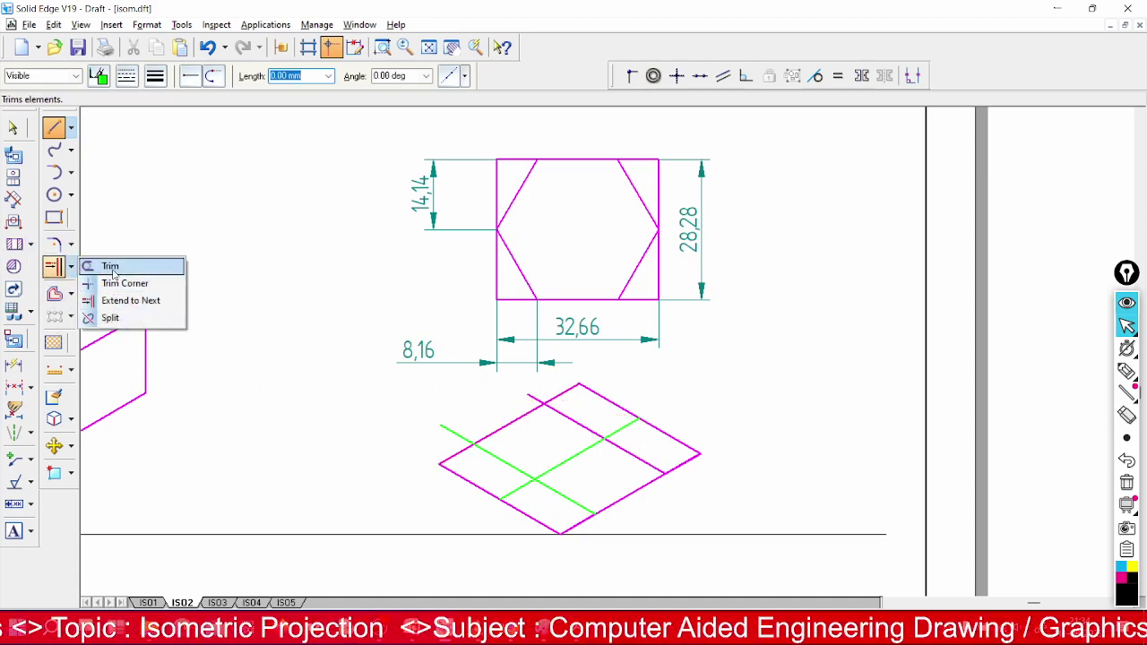
{"action": "left_click", "coordinate": [110, 266]}
{"action": "left_click_drag", "start_coordinate": [430, 435], "coordinate": [533, 392]}
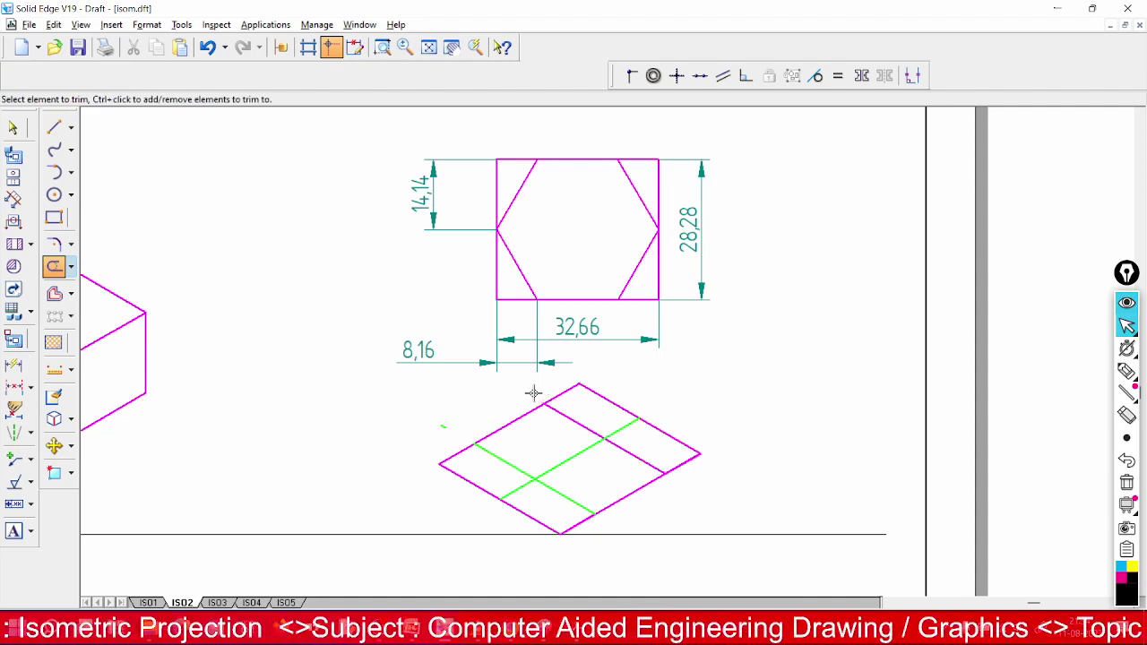
{"action": "left_click_drag", "start_coordinate": [459, 419], "coordinate": [436, 432]}
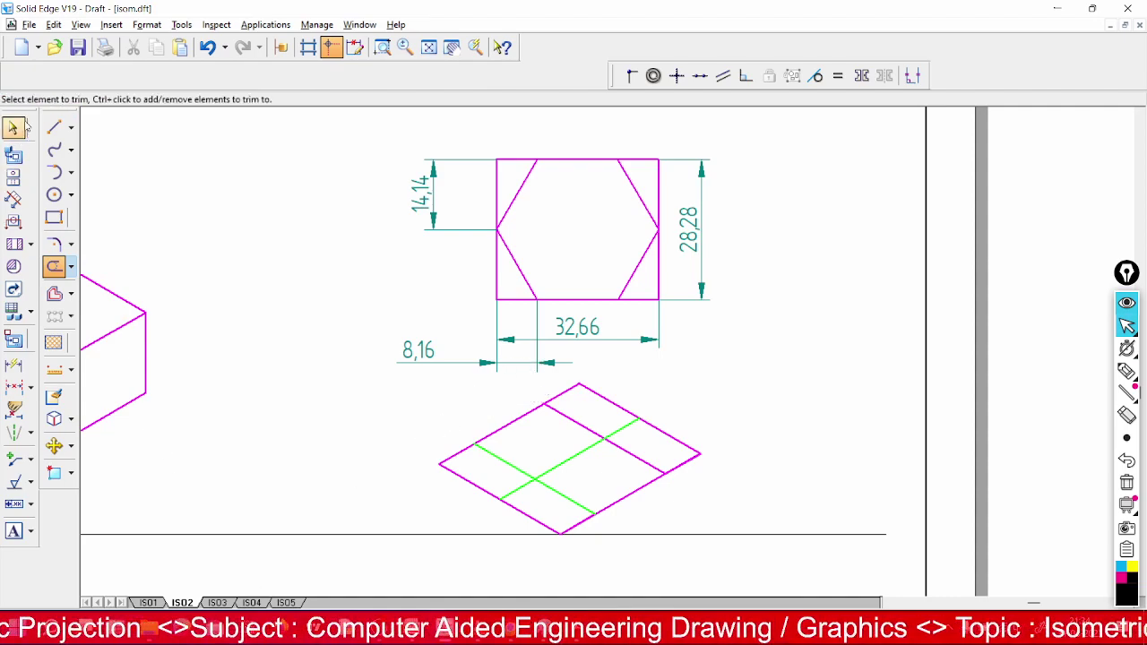
Draw the isometric hexagon in purple 0.50 mm lines through its six points on the parallelogram's edges
{"action": "left_click", "coordinate": [54, 127]}
{"action": "left_click", "coordinate": [98, 75]}
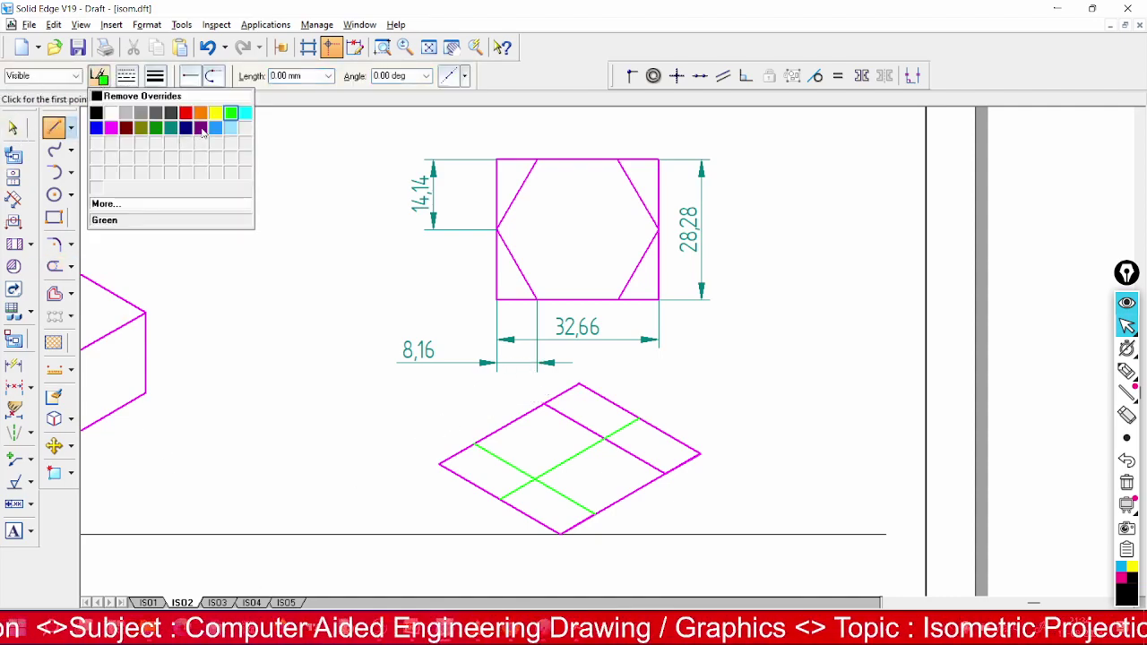
{"action": "left_click", "coordinate": [202, 130]}
{"action": "left_click", "coordinate": [157, 77]}
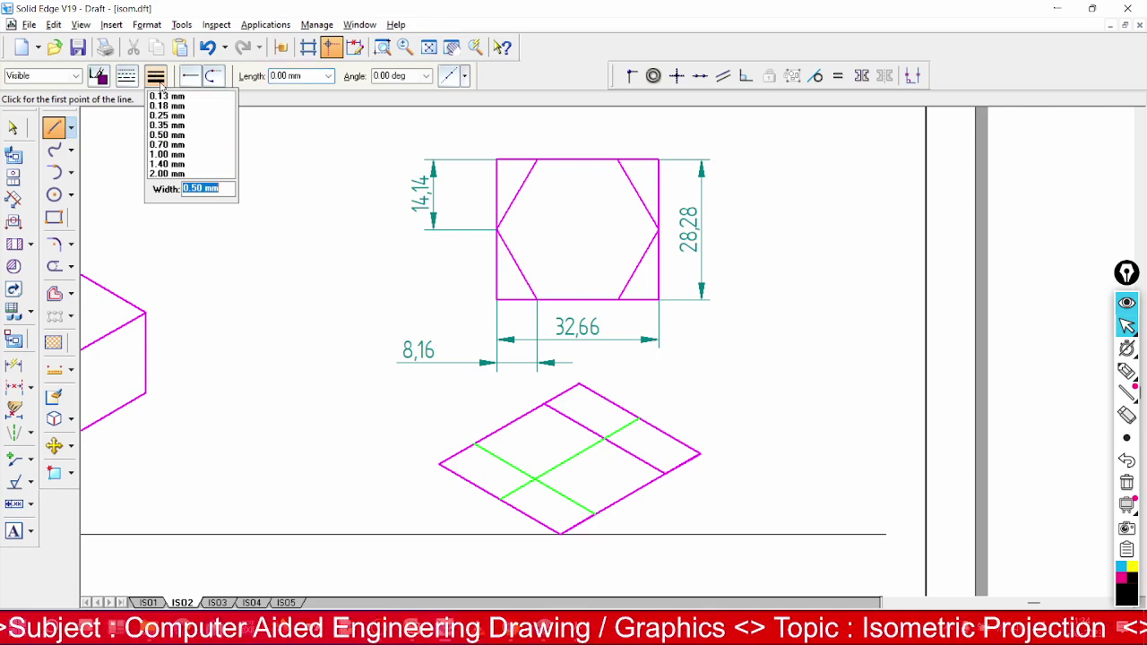
{"action": "left_click", "coordinate": [179, 134]}
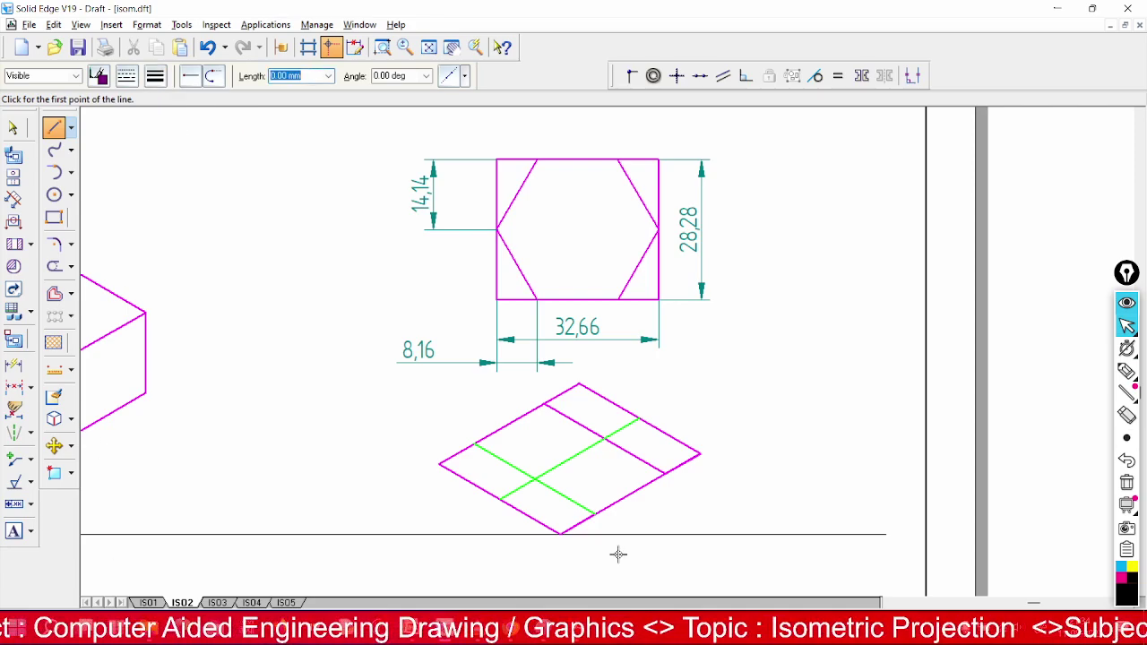
{"action": "left_click", "coordinate": [500, 500]}
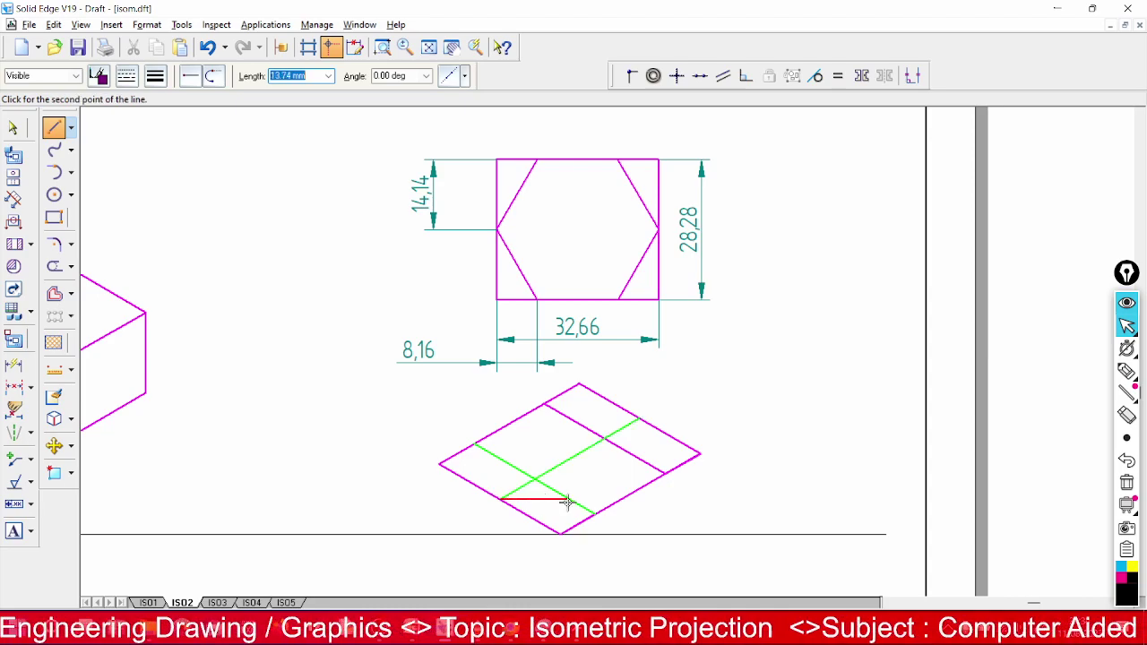
{"action": "left_click", "coordinate": [664, 474]}
{"action": "left_click", "coordinate": [640, 418]}
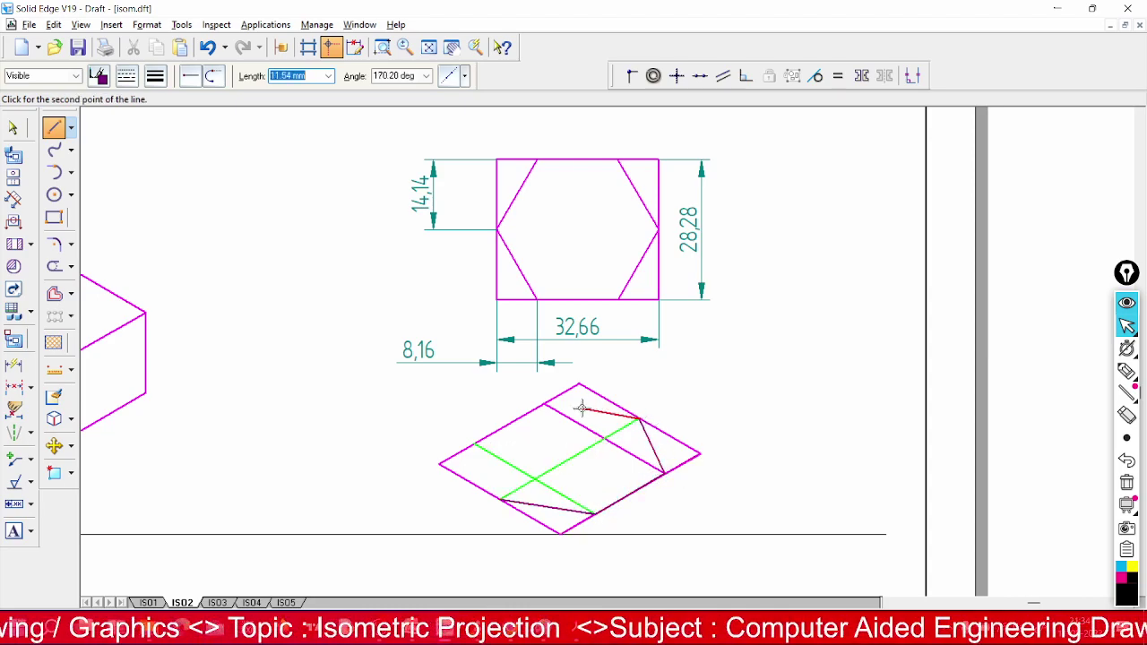
{"action": "left_click", "coordinate": [547, 405]}
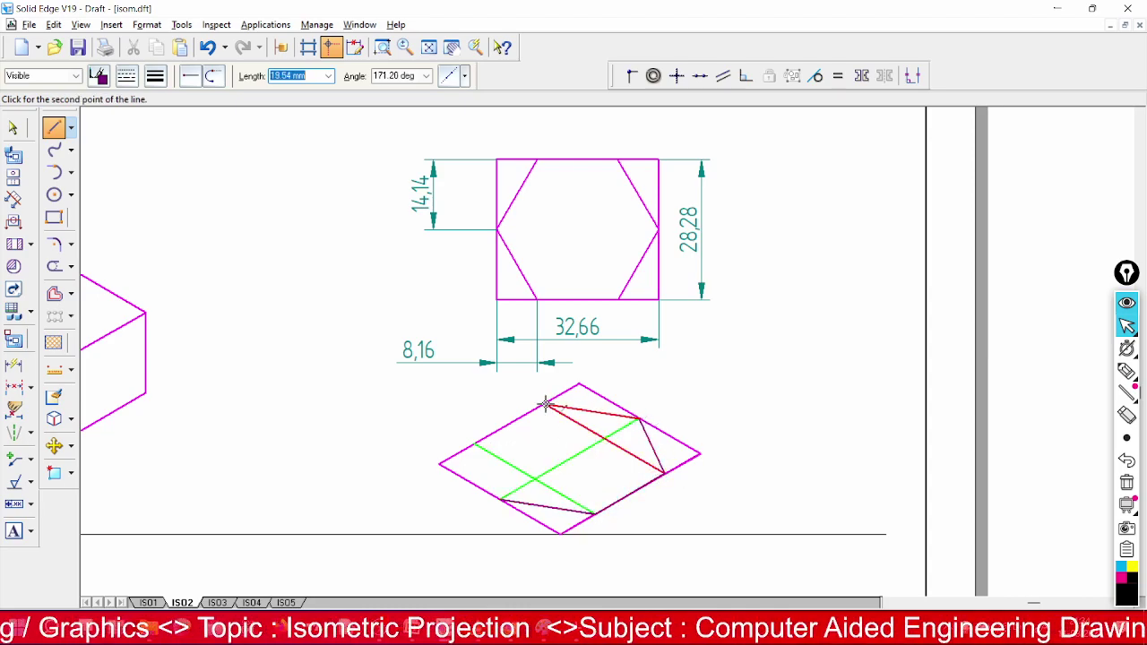
{"action": "left_click", "coordinate": [476, 443]}
{"action": "left_click", "coordinate": [500, 499]}
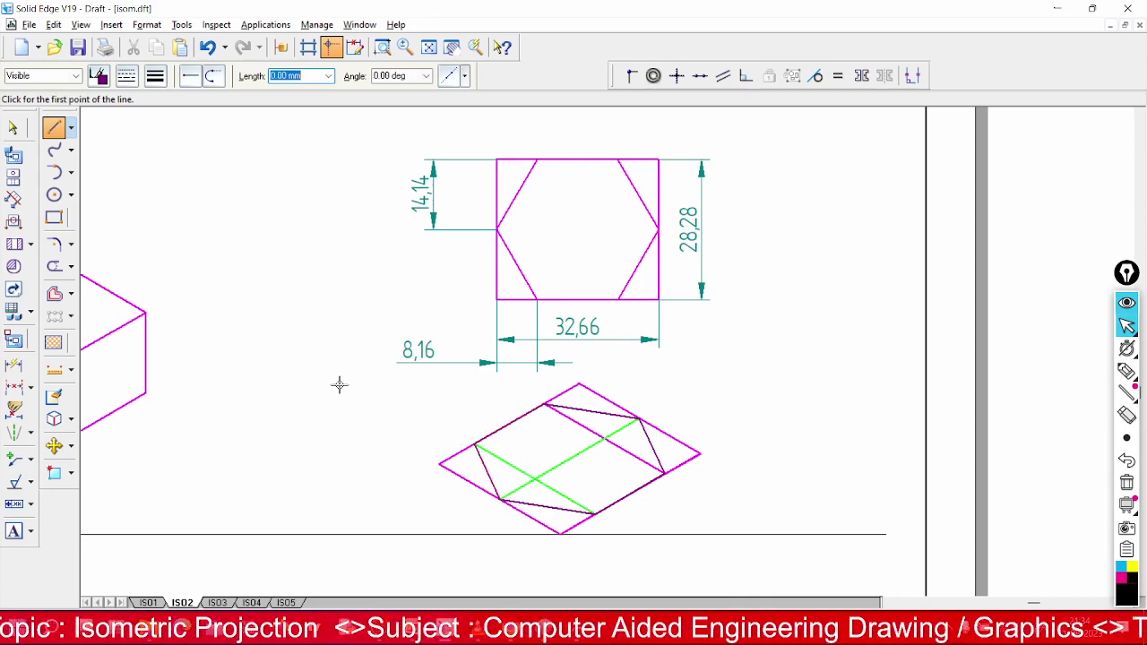
Draw the parallelogram's left-to-right diagonal and set it and the inner construction lines to 0.13 mm width
{"action": "left_click", "coordinate": [429, 46]}
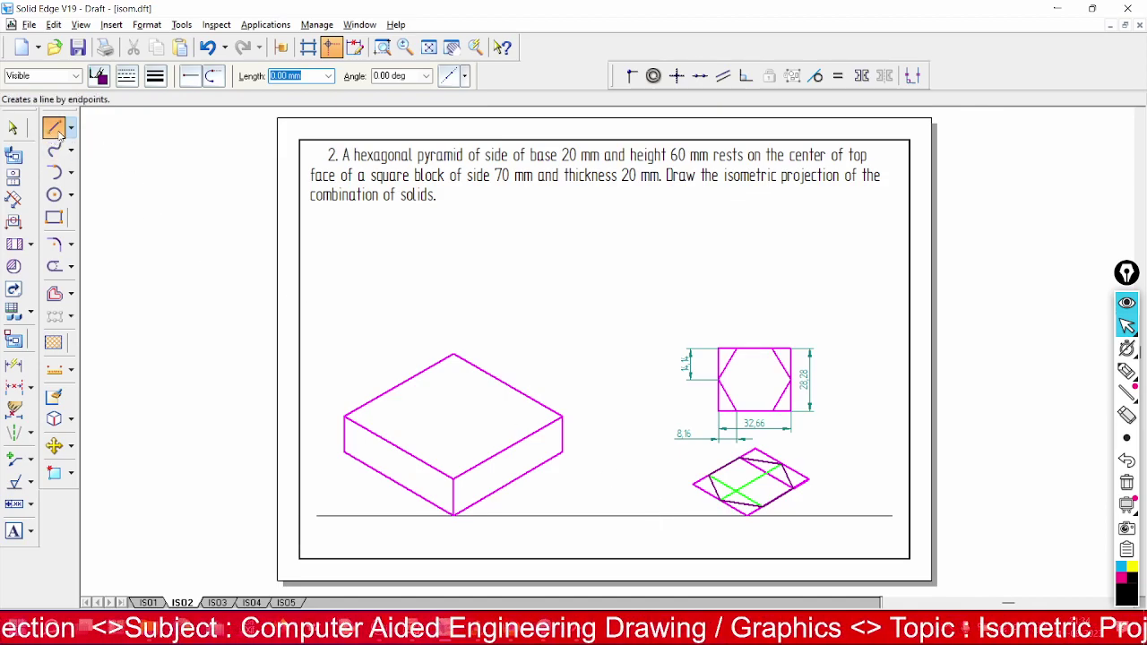
{"action": "left_click", "coordinate": [694, 484]}
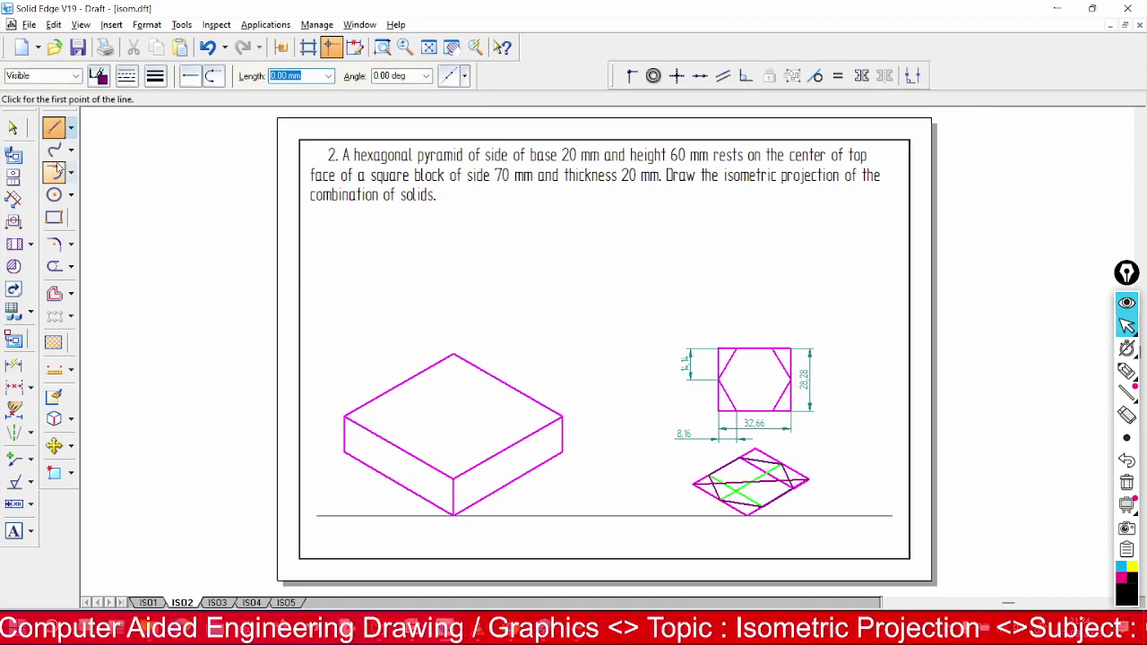
{"action": "left_click", "coordinate": [12, 127]}
{"action": "left_click", "coordinate": [758, 487]}
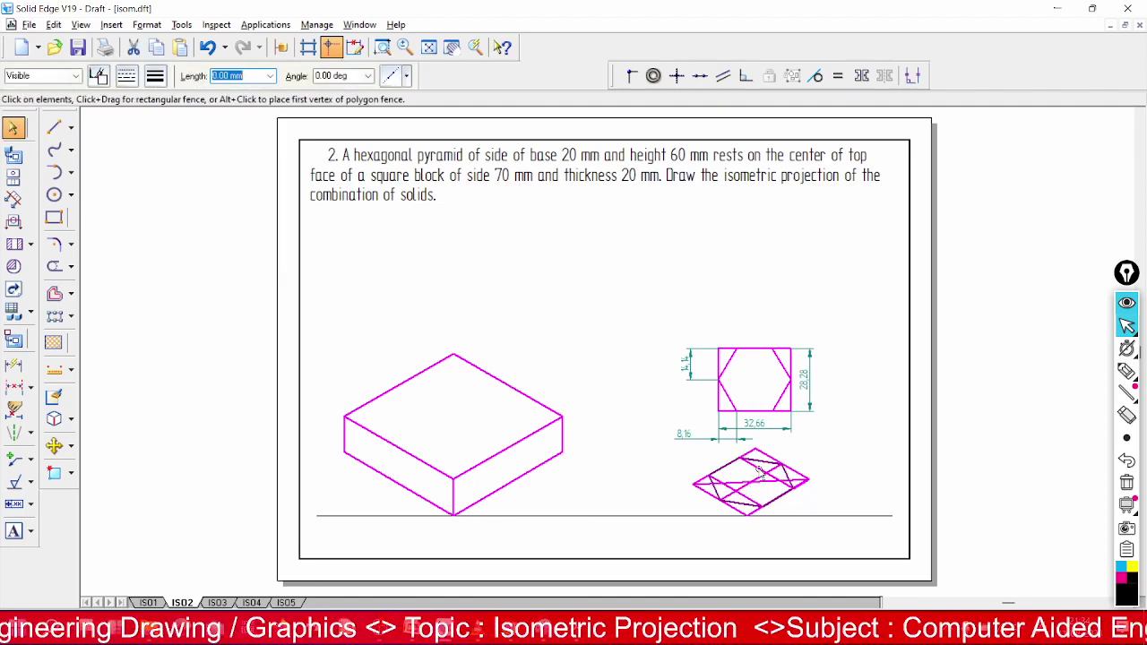
{"action": "left_click", "coordinate": [156, 78]}
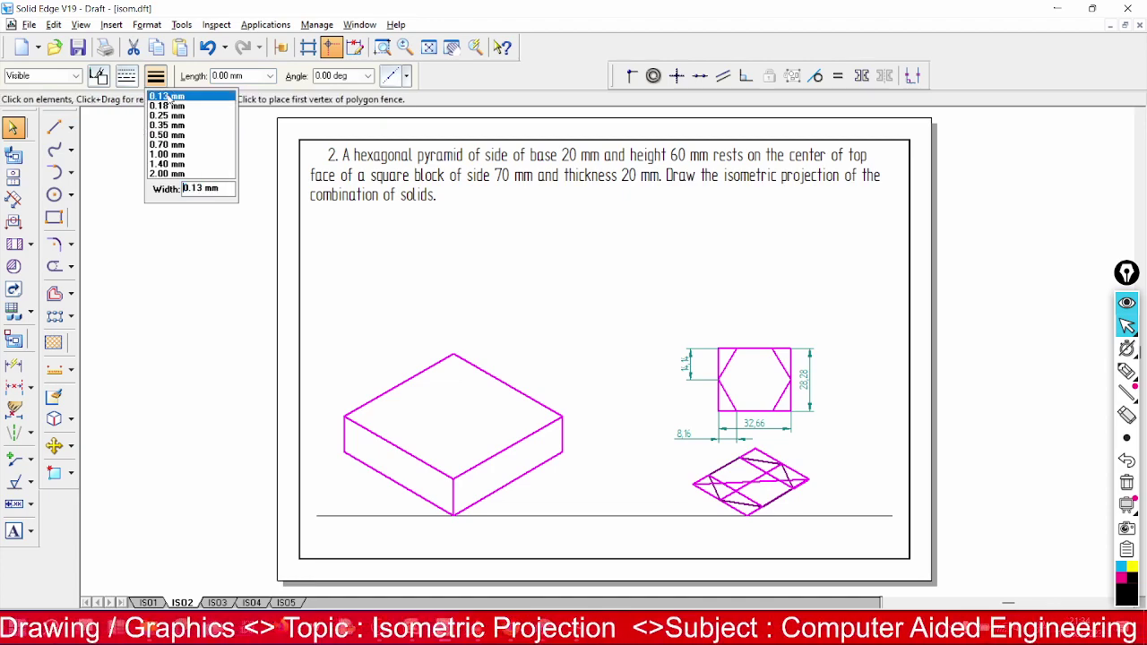
{"action": "left_click", "coordinate": [168, 96]}
{"action": "left_click", "coordinate": [493, 269]}
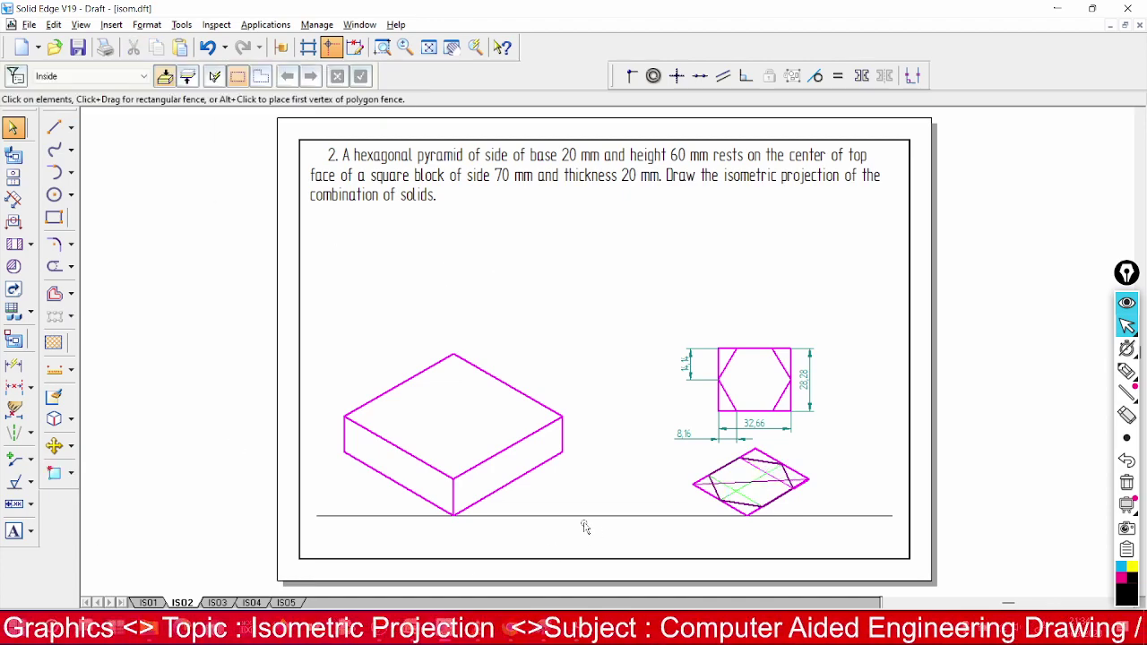
Draw the parallelogram's other diagonal between its highest and lowest corners with a 0.13 mm line
{"action": "left_click", "coordinate": [54, 127]}
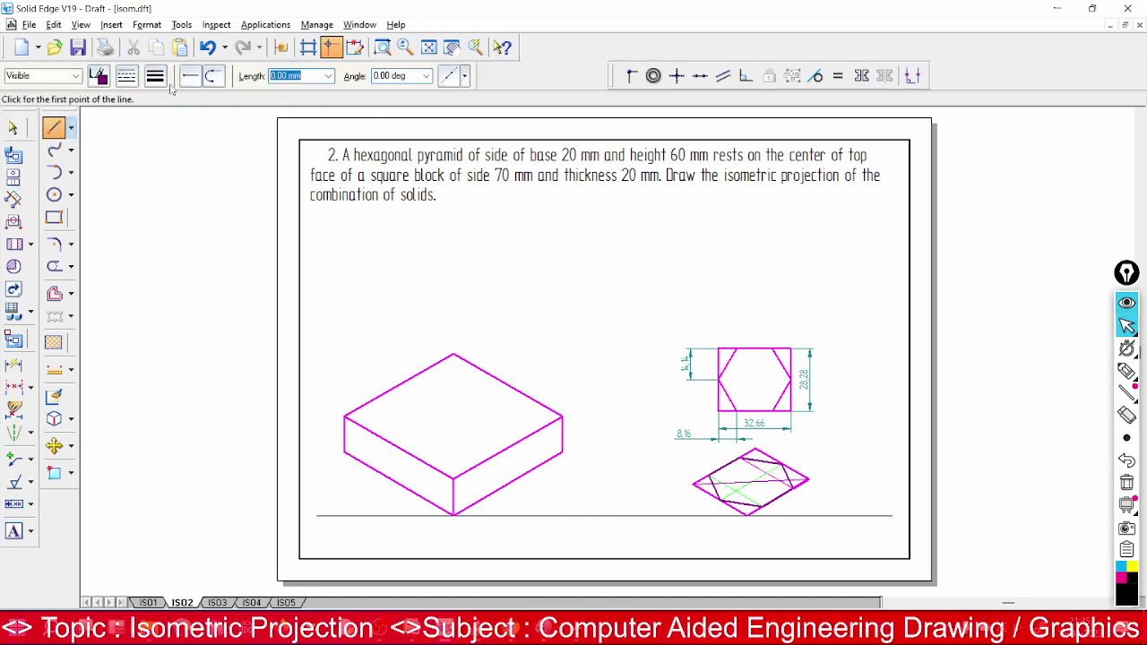
{"action": "left_click", "coordinate": [156, 78]}
{"action": "left_click", "coordinate": [167, 96]}
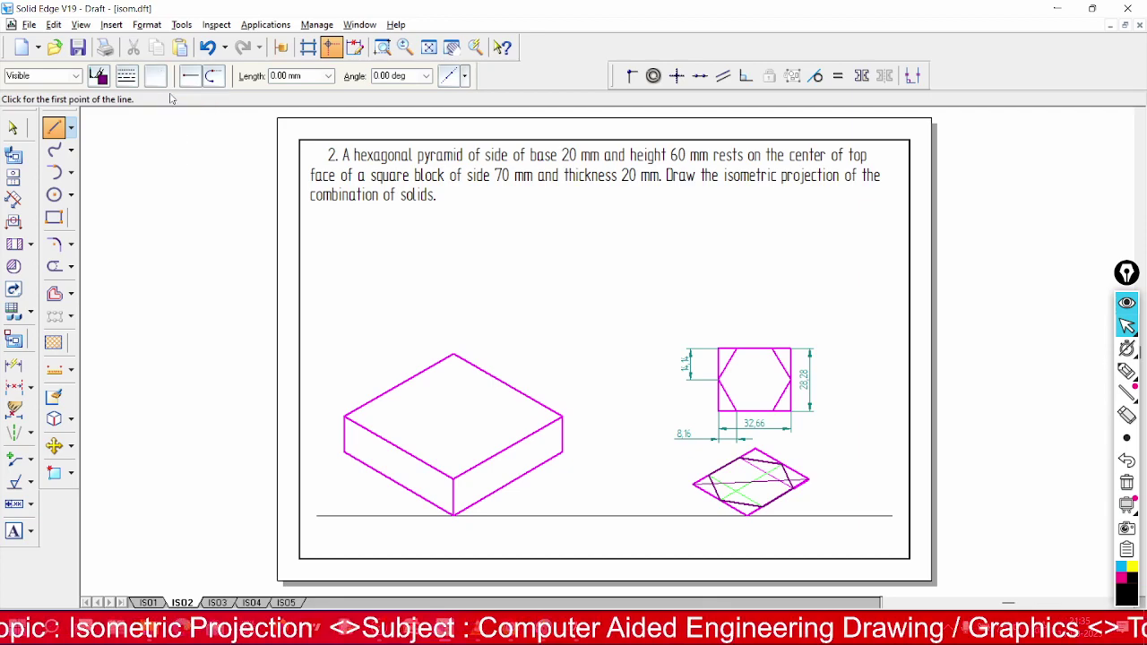
{"action": "left_click", "coordinate": [756, 449]}
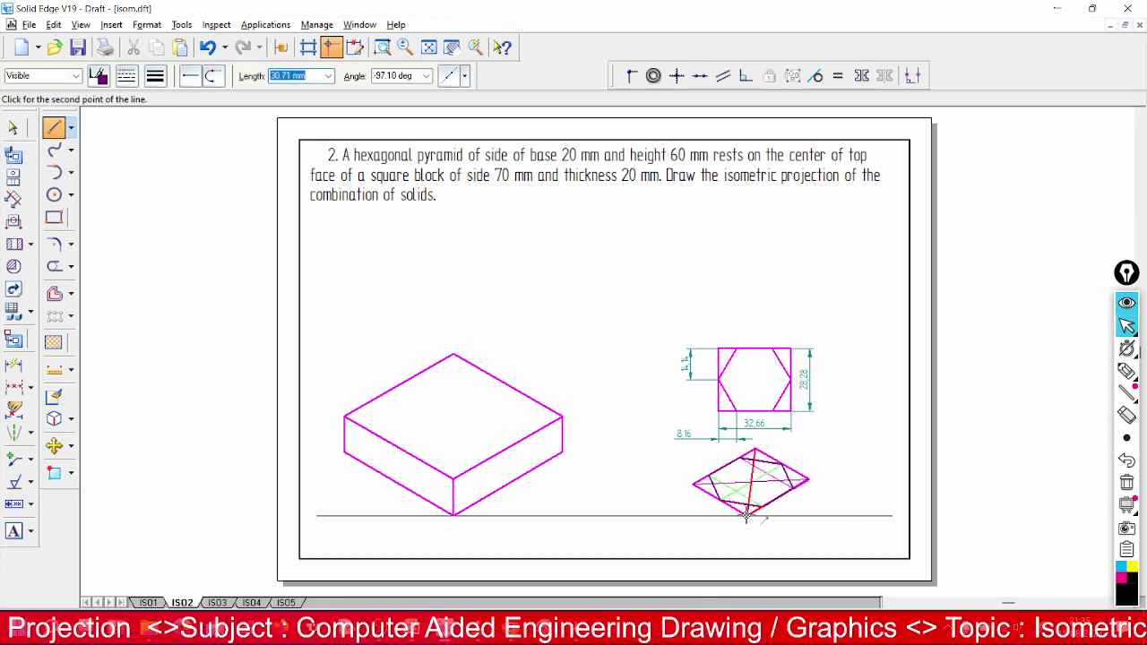
{"action": "key", "text": "Escape"}
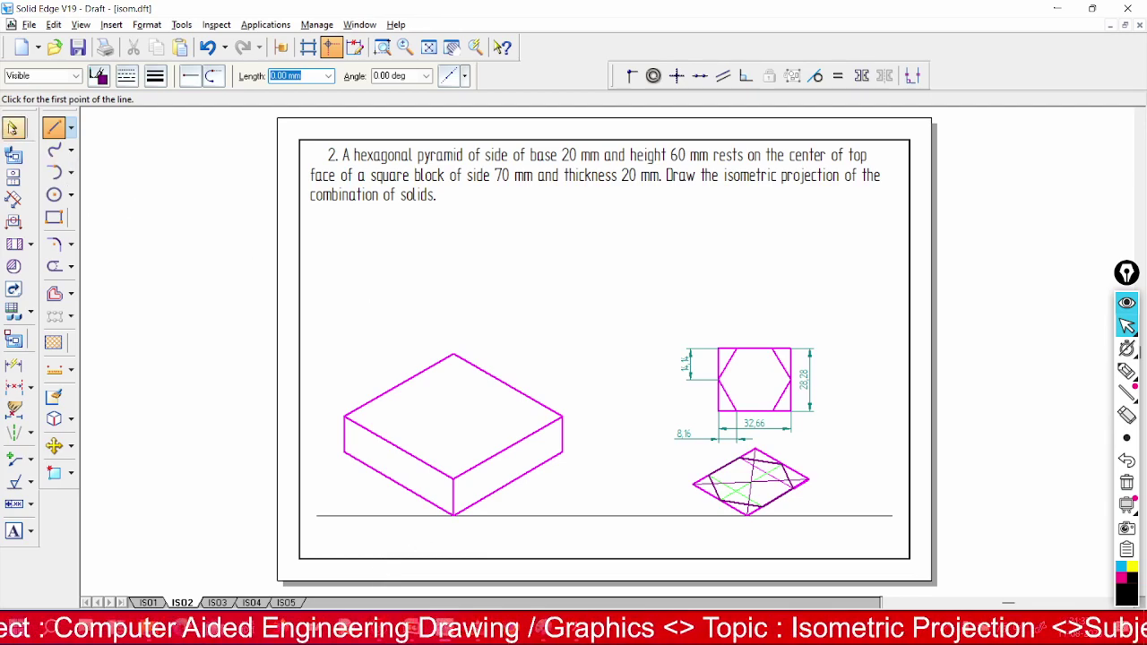
Delete the dimensioned rectangle with its hexagon and all its dimensions above the parallelogram
{"action": "left_click", "coordinate": [12, 127]}
{"action": "left_click_drag", "start_coordinate": [646, 334], "coordinate": [844, 447]}
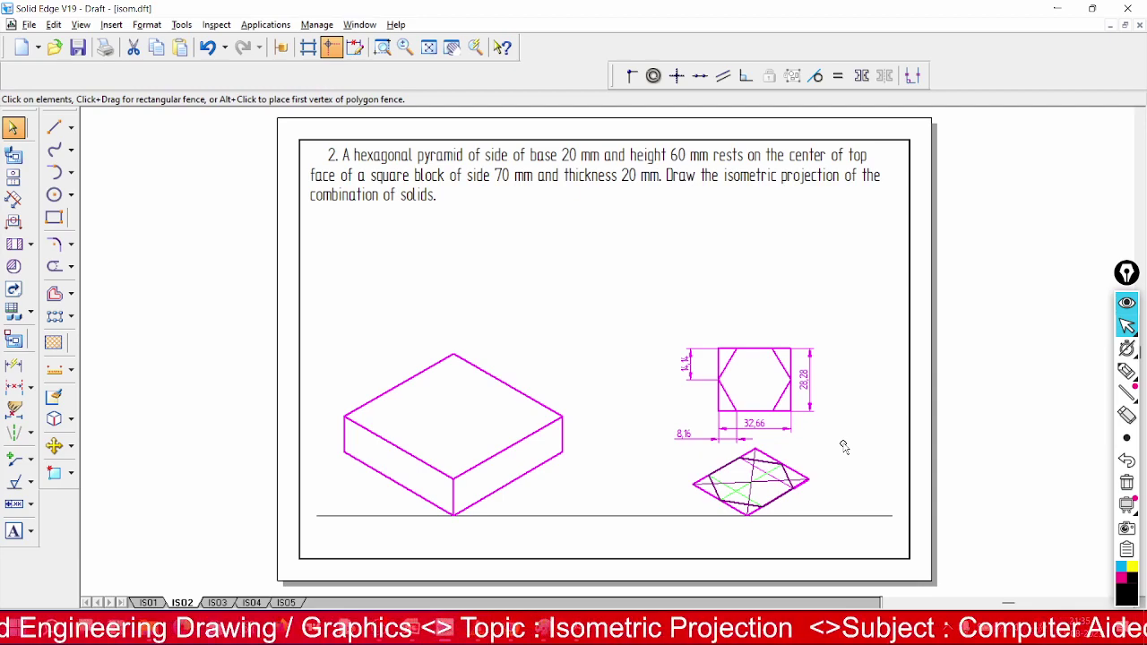
{"action": "key", "text": "Delete"}
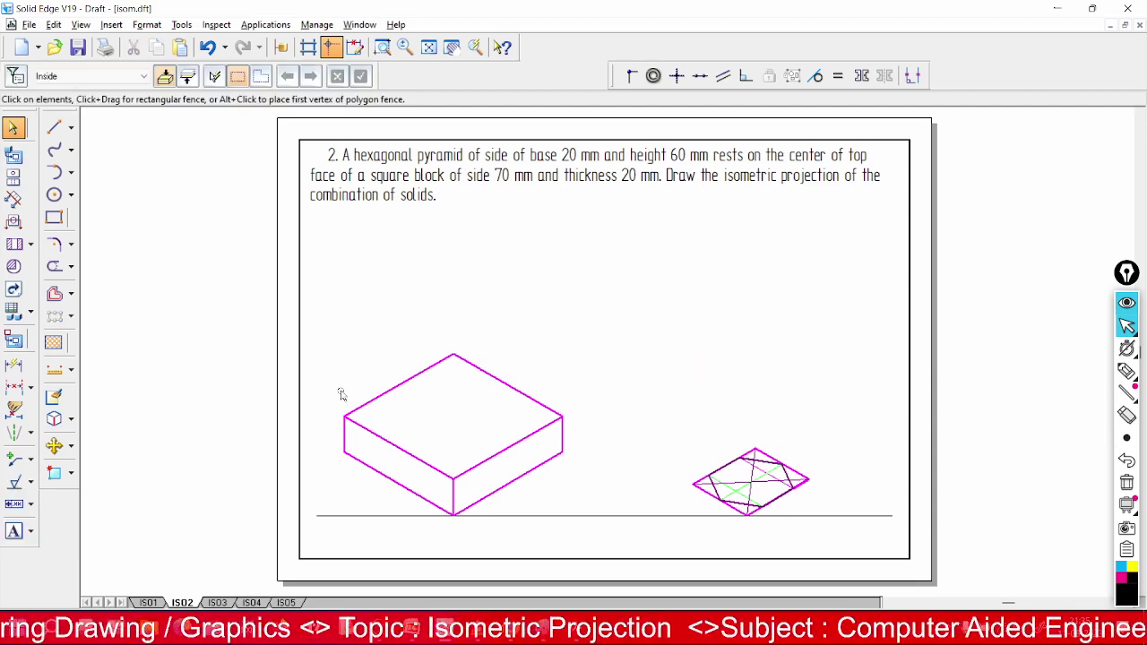
Draw both diagonals of the square block's top face with thin lines
{"action": "left_click", "coordinate": [54, 128]}
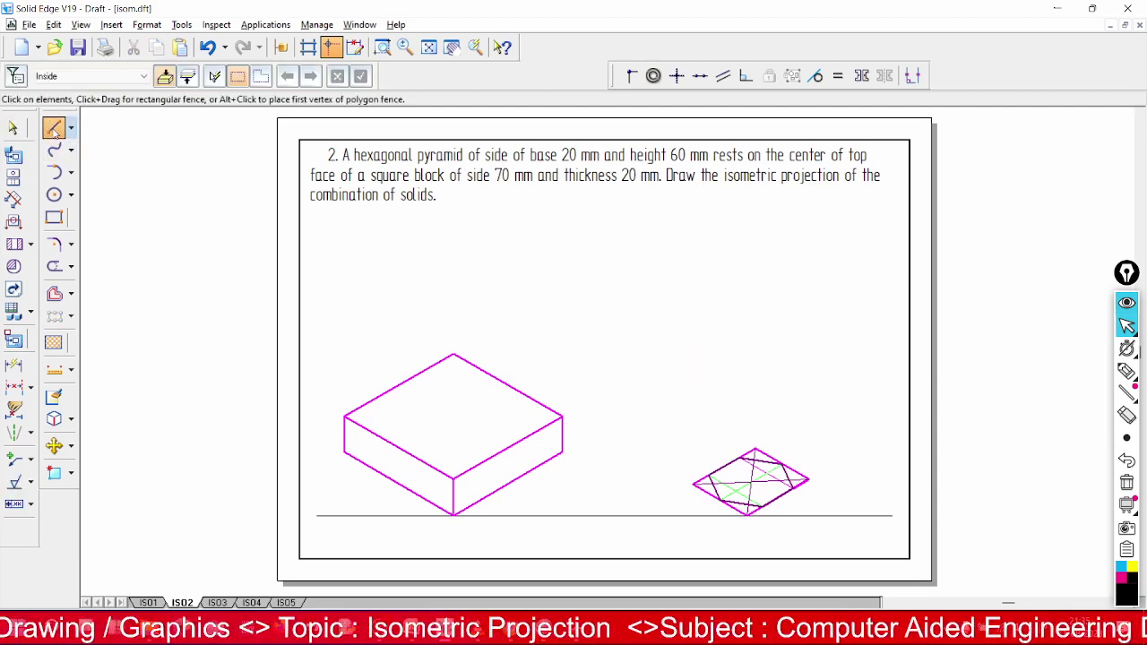
{"action": "left_click", "coordinate": [344, 416]}
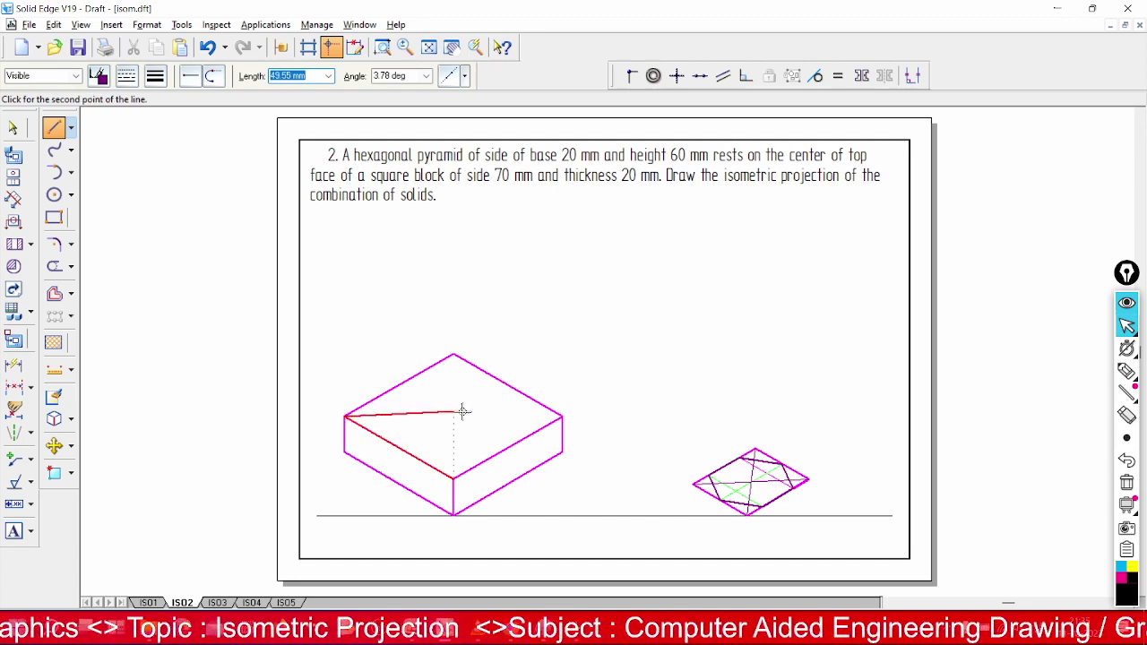
{"action": "left_click", "coordinate": [563, 415]}
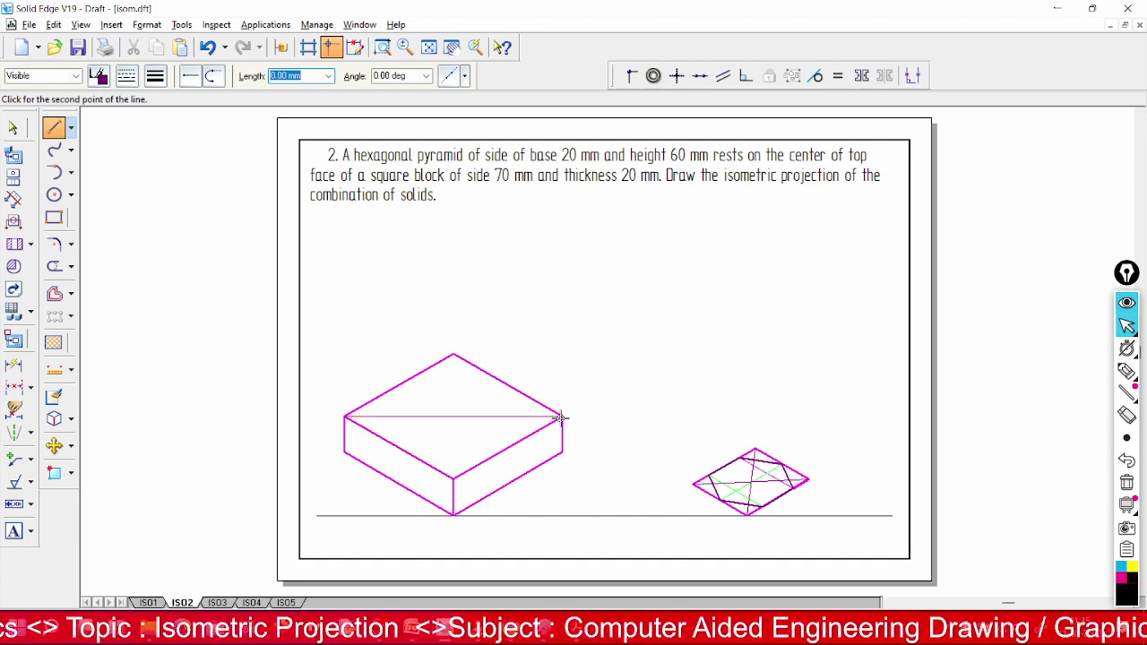
{"action": "left_click", "coordinate": [453, 356]}
{"action": "left_click", "coordinate": [452, 477]}
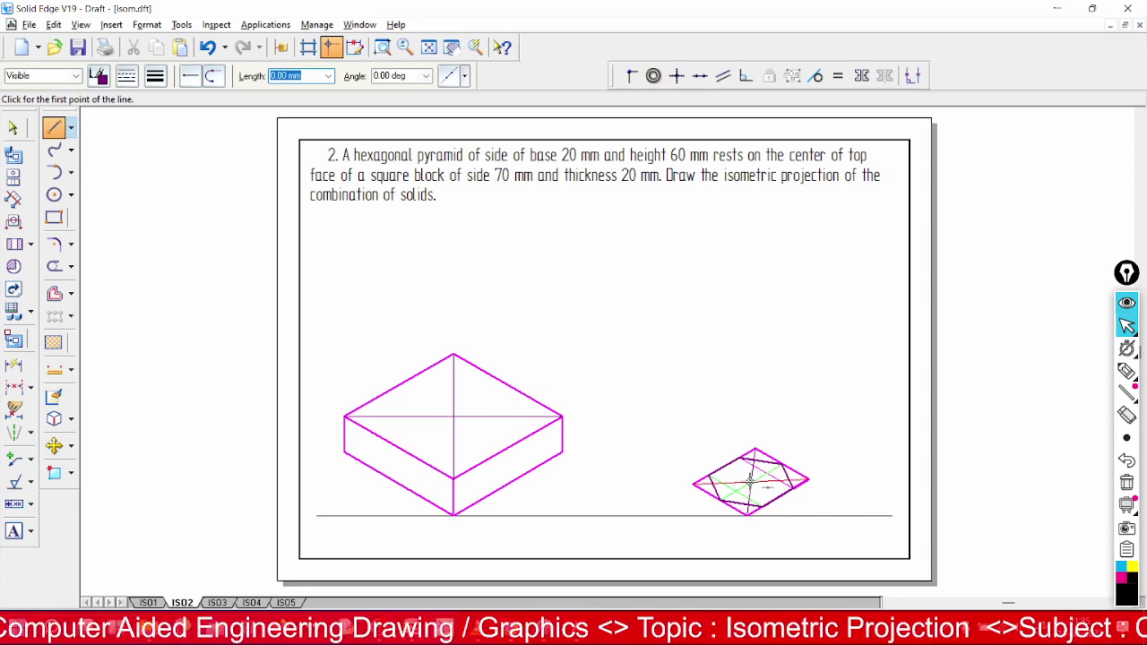
Draw the pyramid's vertical axis, 48.98 mm long at 90 degrees, upward from the intersection of the parallelogram's diagonals
{"action": "left_click", "coordinate": [750, 482]}
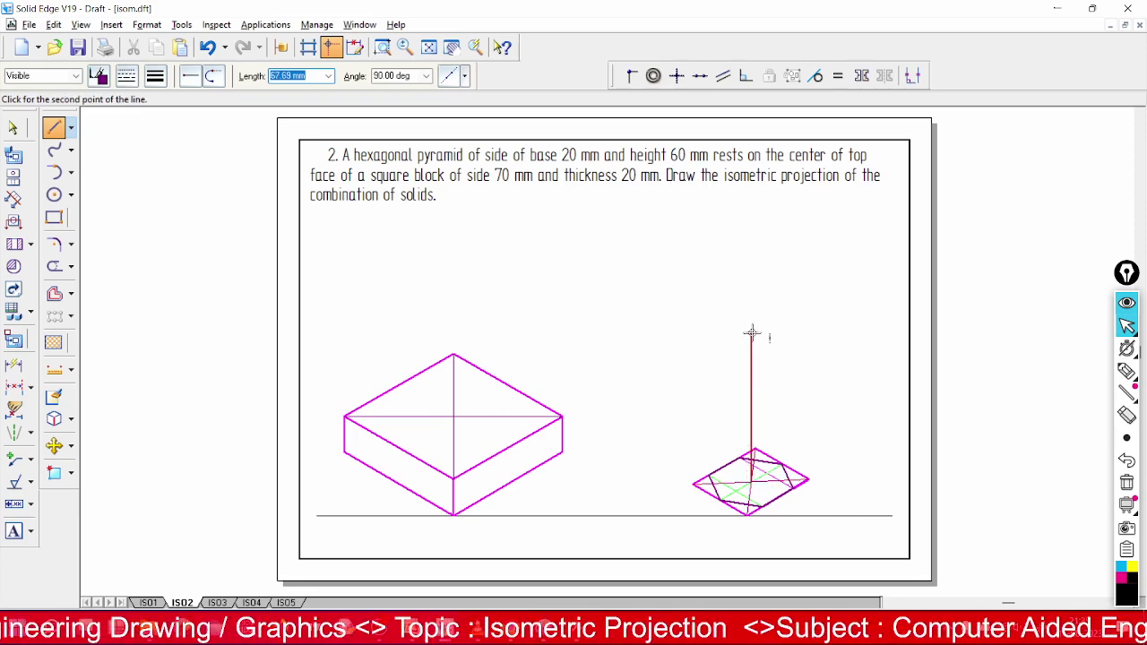
{"action": "type", "text": "6*8.1"}
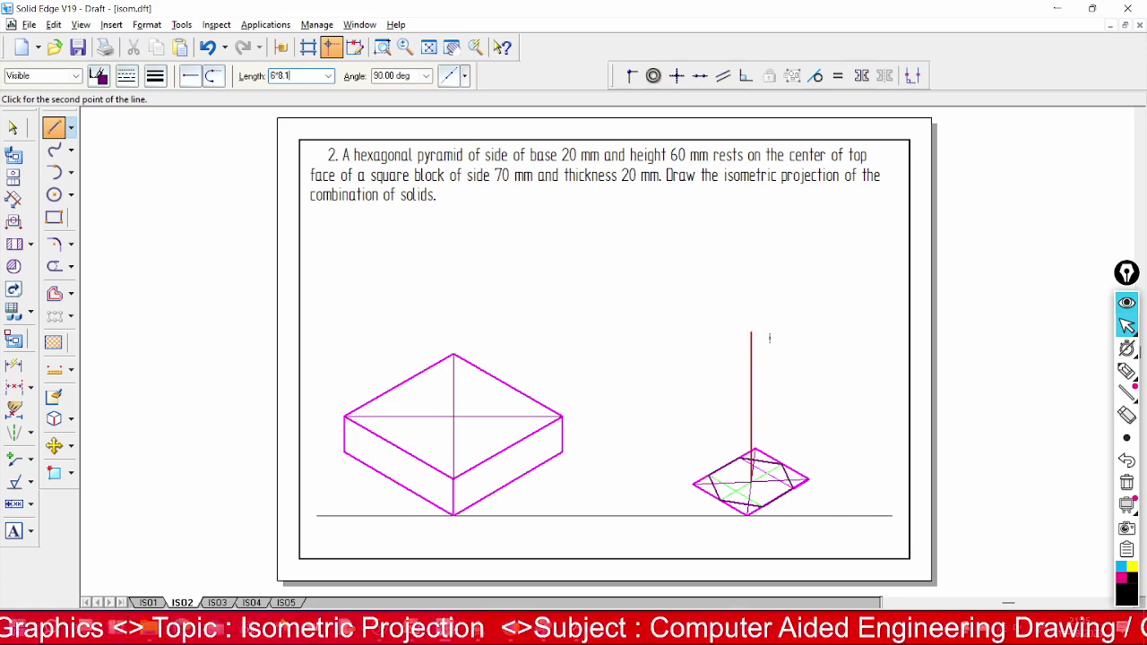
{"action": "type", "text": "0"}
{"action": "left_click", "coordinate": [750, 333]}
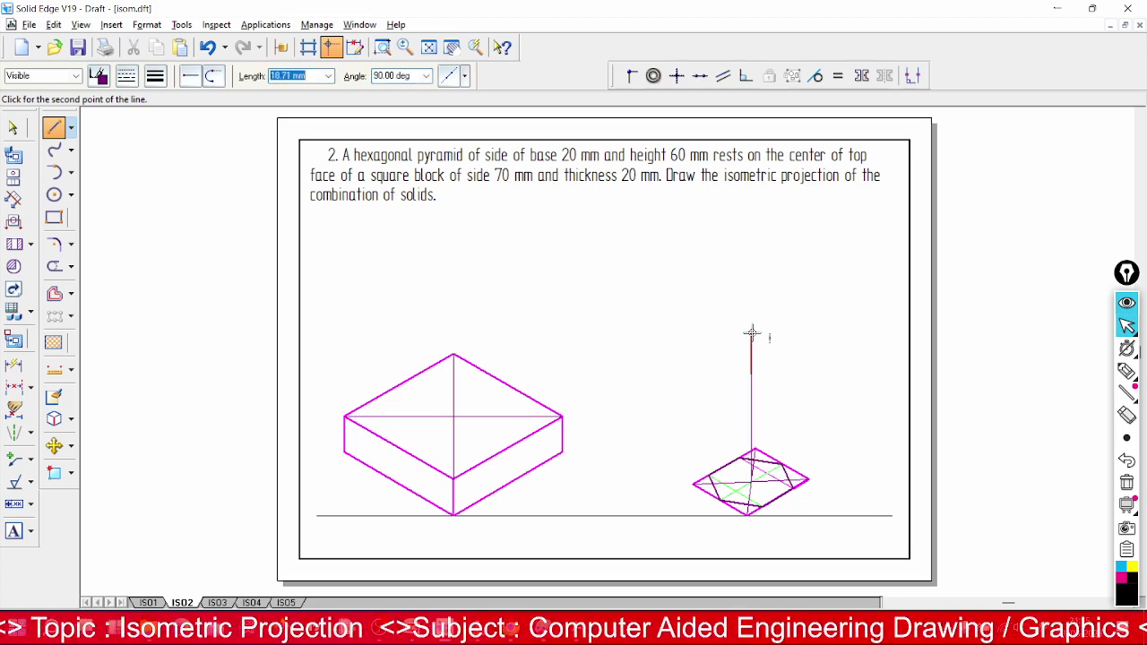
{"action": "right_click", "coordinate": [691, 423]}
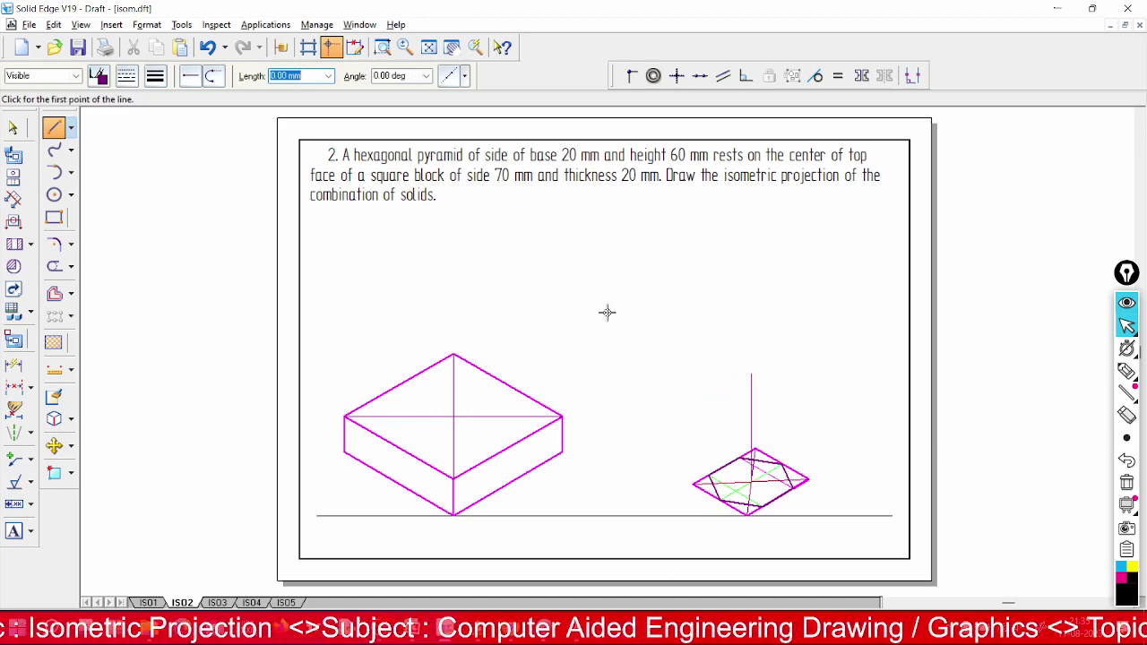
Change the pyramid's vertical axis to a long-dash, short-dash centre line type
{"action": "left_click", "coordinate": [383, 47]}
{"action": "left_click", "coordinate": [680, 355]}
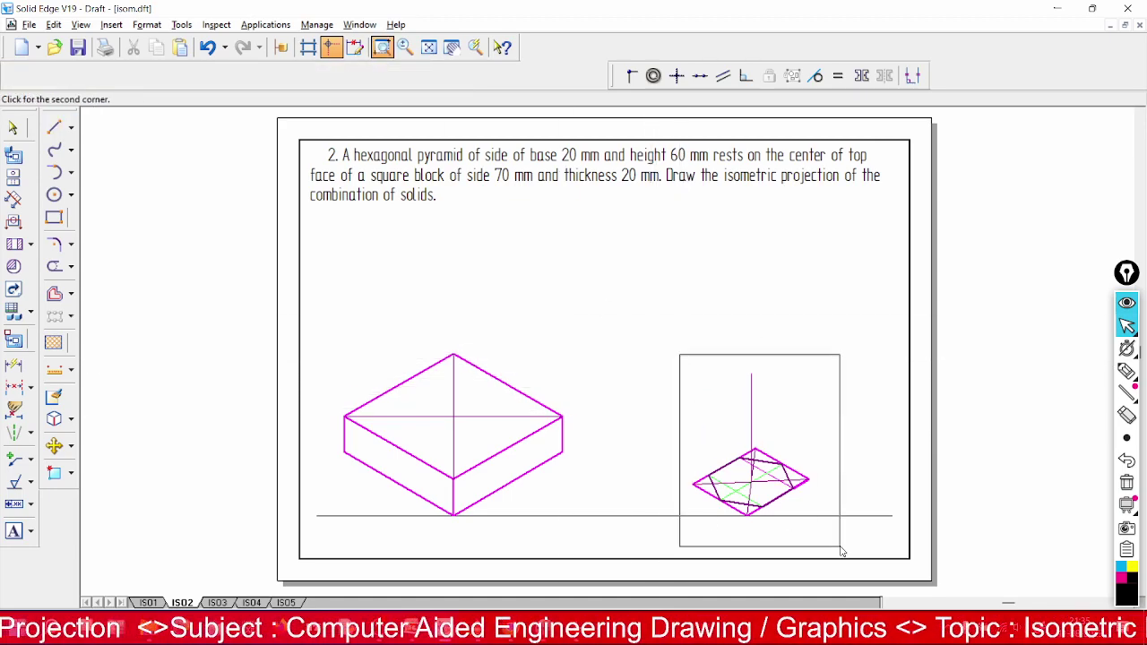
{"action": "left_click", "coordinate": [841, 551]}
{"action": "left_click", "coordinate": [12, 127]}
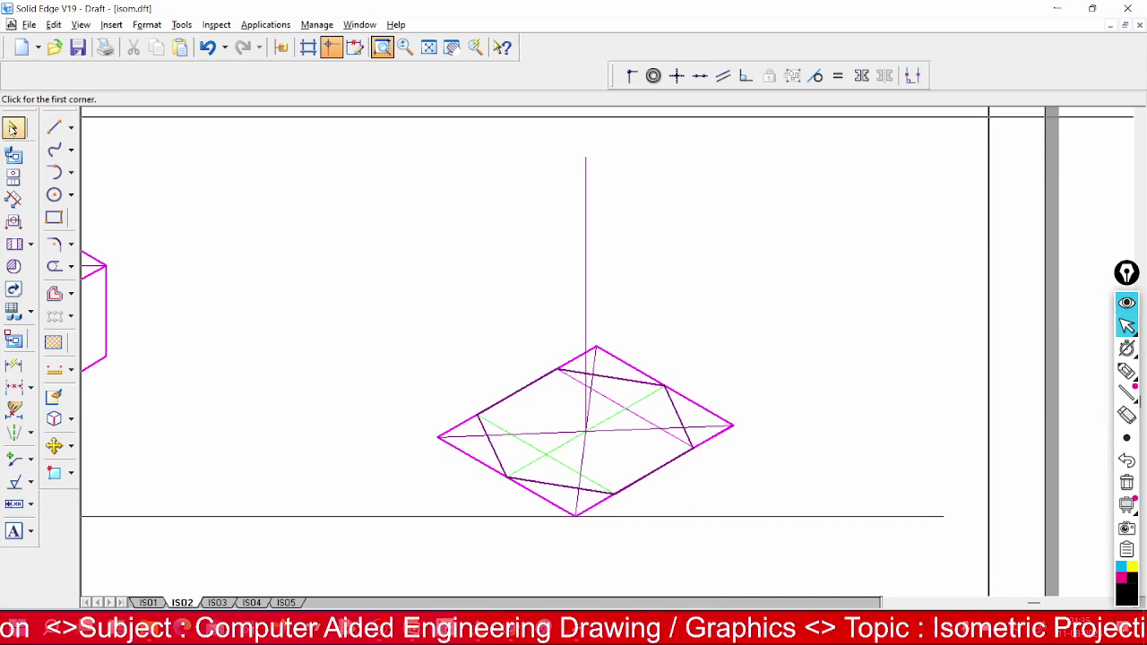
{"action": "left_click", "coordinate": [586, 271]}
{"action": "left_click", "coordinate": [126, 76]}
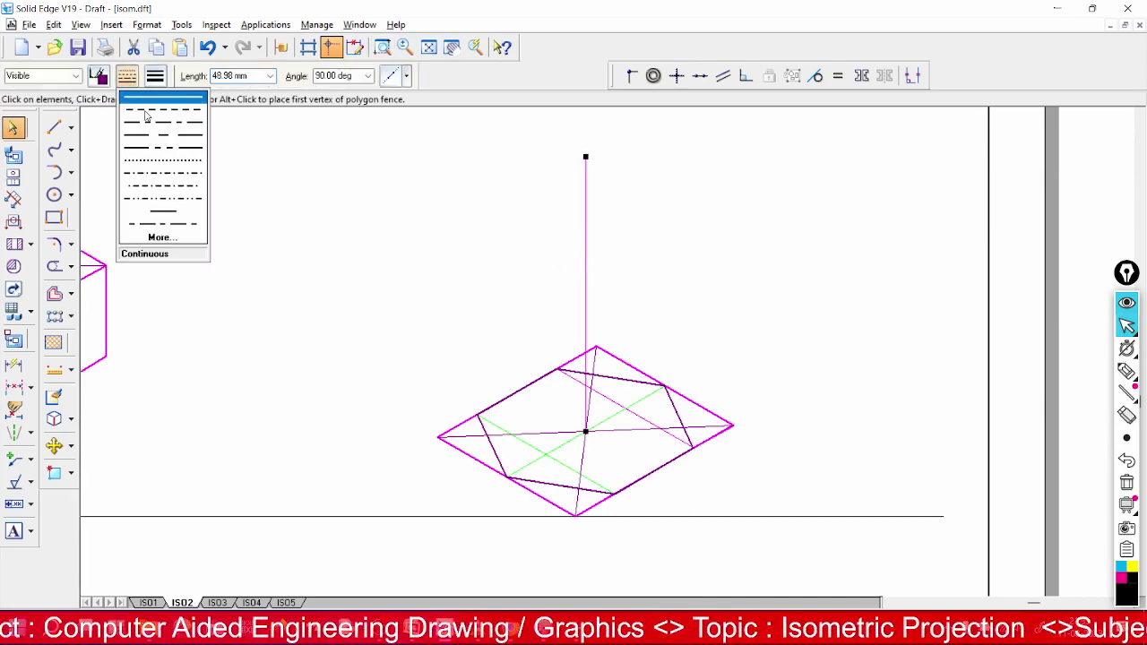
{"action": "left_click", "coordinate": [150, 124]}
{"action": "left_click", "coordinate": [284, 238]}
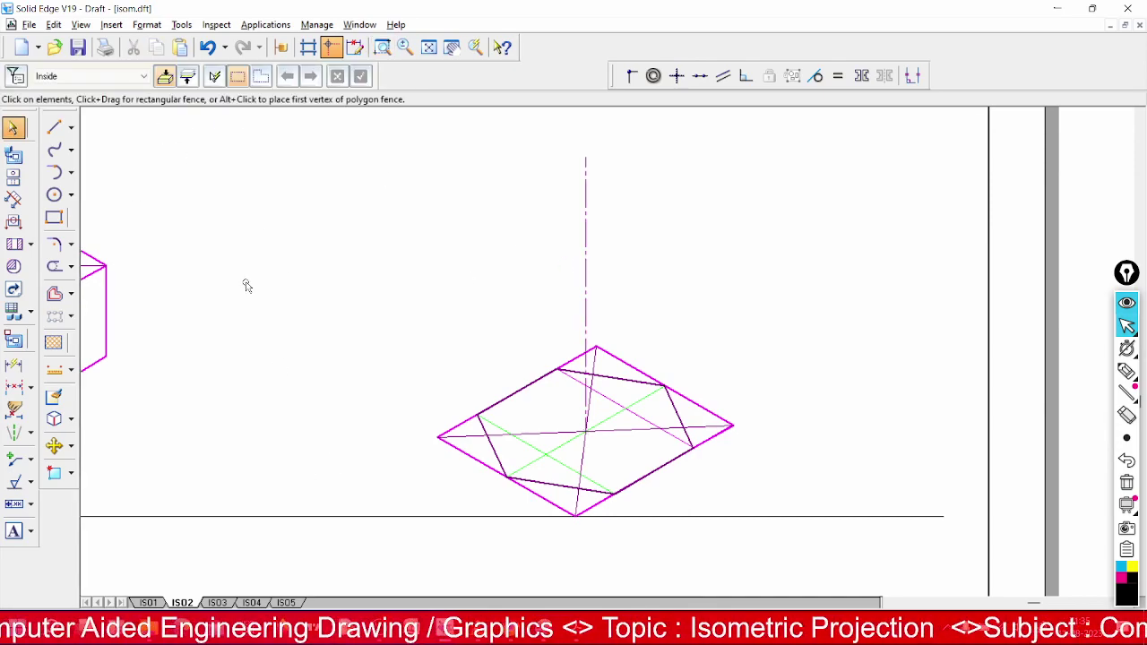
Draw solid blue 0.50 mm lines from the top of the pyramid's axis to the hexagon's leftmost and front-left corners
{"action": "left_click", "coordinate": [54, 127]}
{"action": "left_click", "coordinate": [155, 76]}
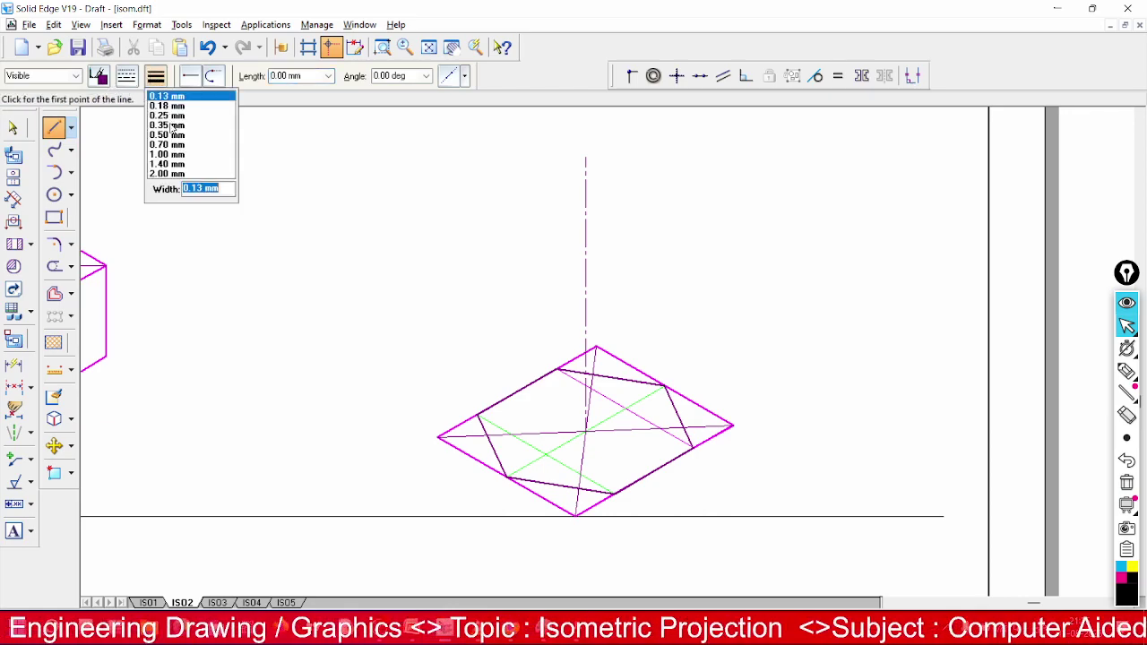
{"action": "left_click", "coordinate": [149, 95]}
{"action": "left_click", "coordinate": [128, 76]}
{"action": "left_click", "coordinate": [147, 95]}
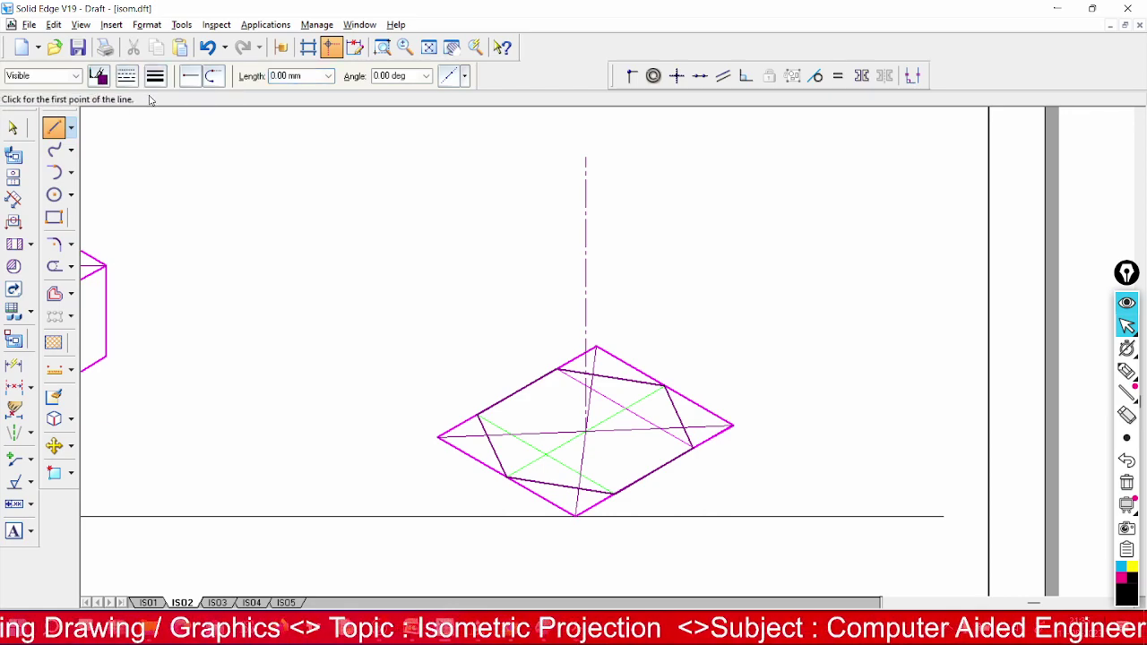
{"action": "left_click", "coordinate": [155, 77]}
{"action": "left_click", "coordinate": [169, 134]}
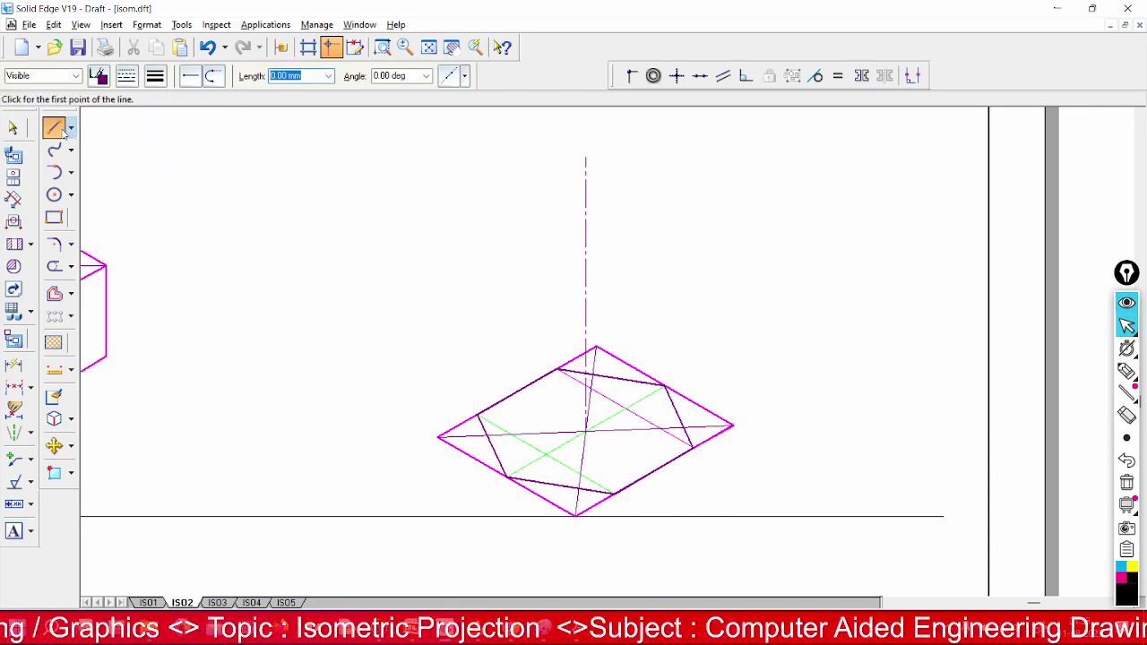
{"action": "left_click", "coordinate": [99, 75]}
{"action": "left_click", "coordinate": [96, 128]}
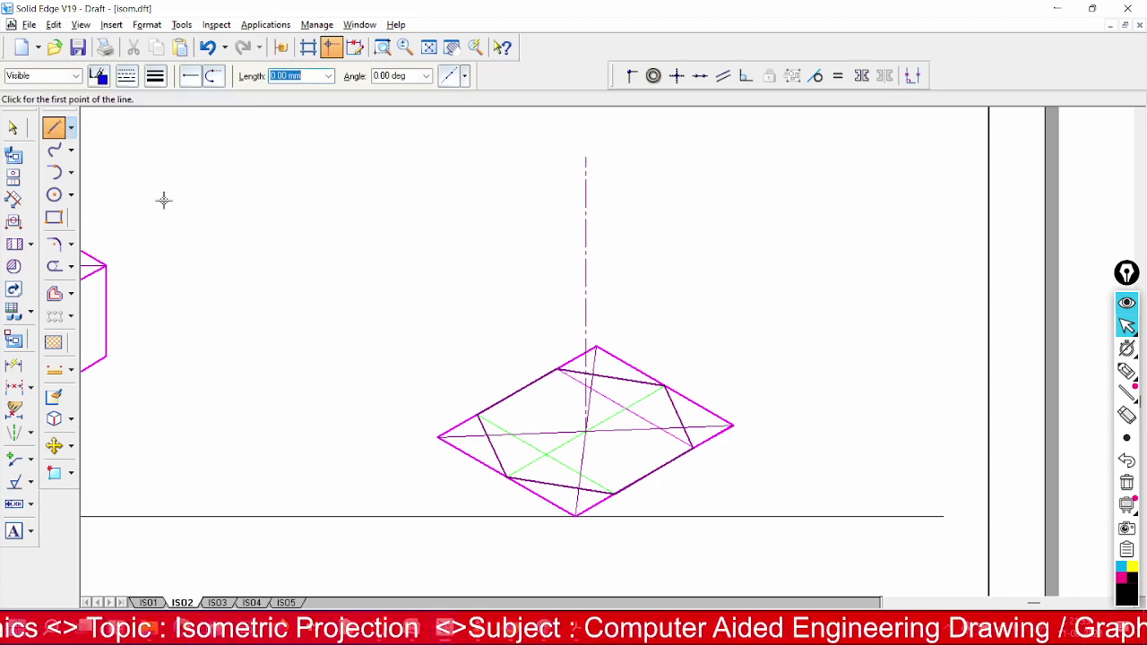
{"action": "left_click", "coordinate": [584, 158]}
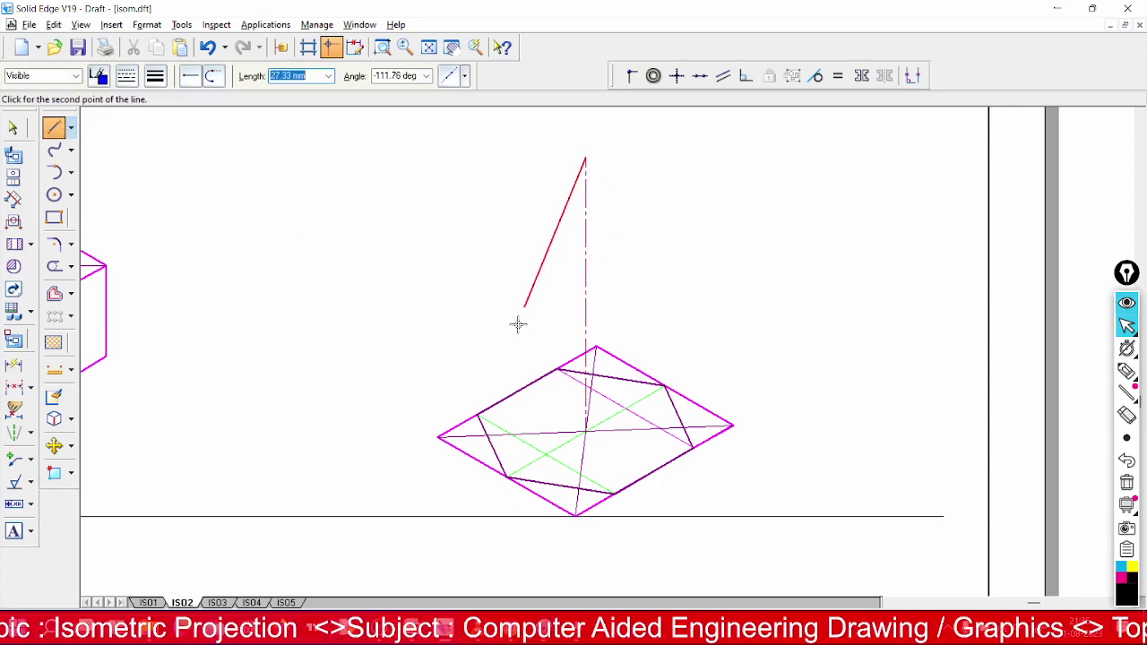
{"action": "left_click", "coordinate": [479, 413]}
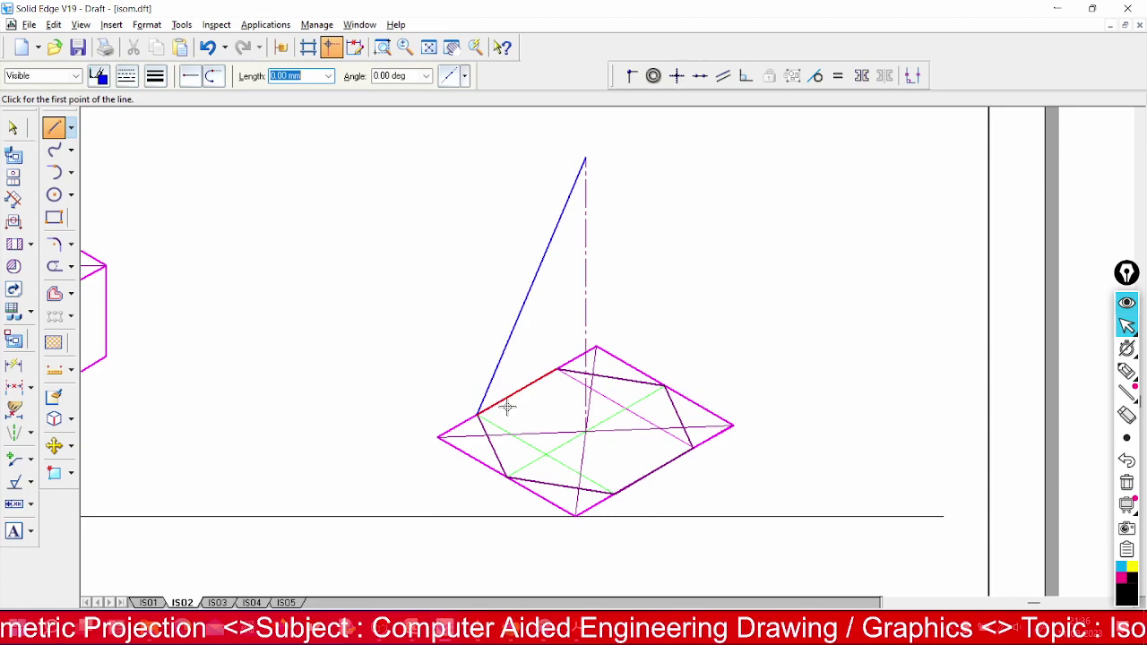
{"action": "left_click", "coordinate": [585, 158]}
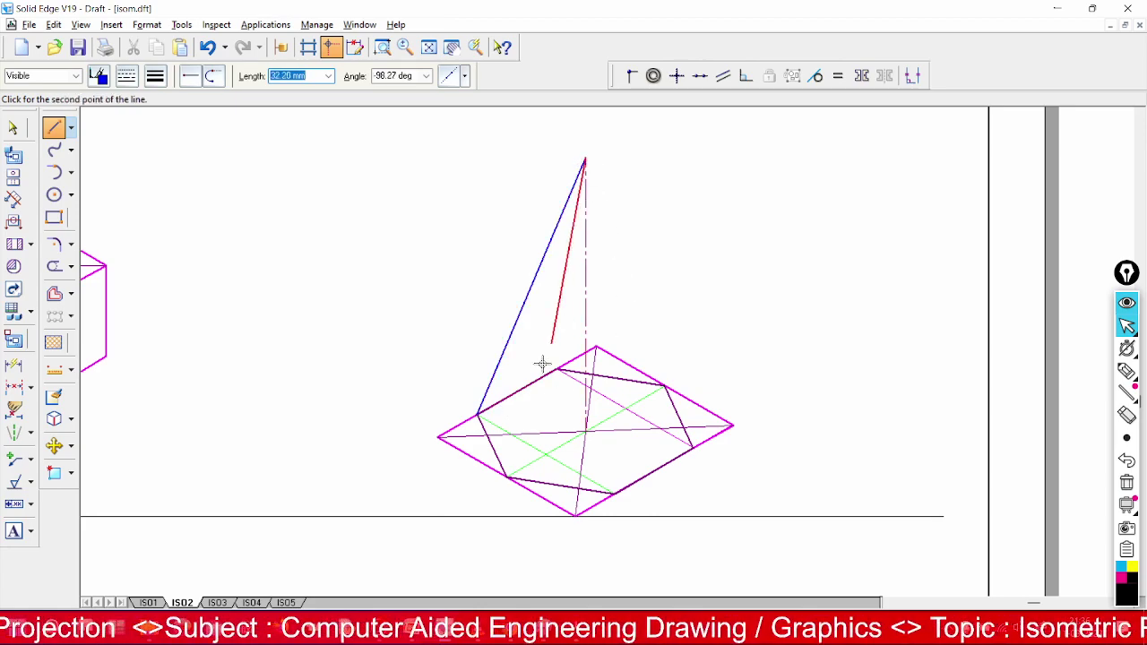
{"action": "left_click", "coordinate": [508, 477]}
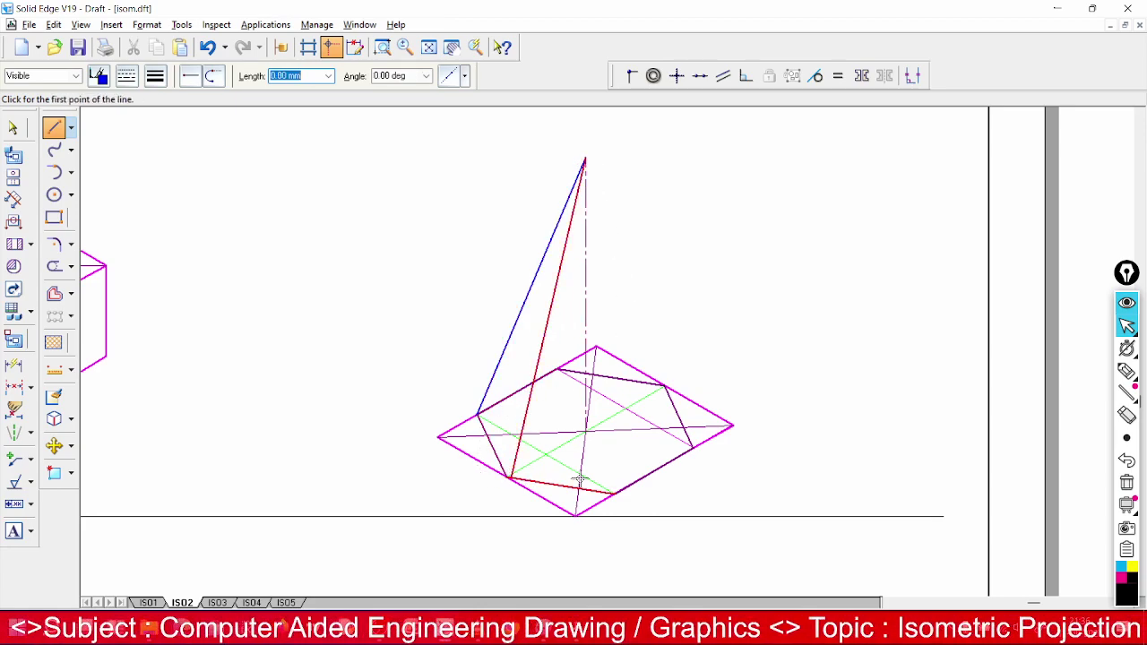
Draw three more blue slant edges from the apex to the hexagon's rear-right, rightmost and front-right corners
{"action": "left_click", "coordinate": [585, 158]}
{"action": "left_click", "coordinate": [665, 386]}
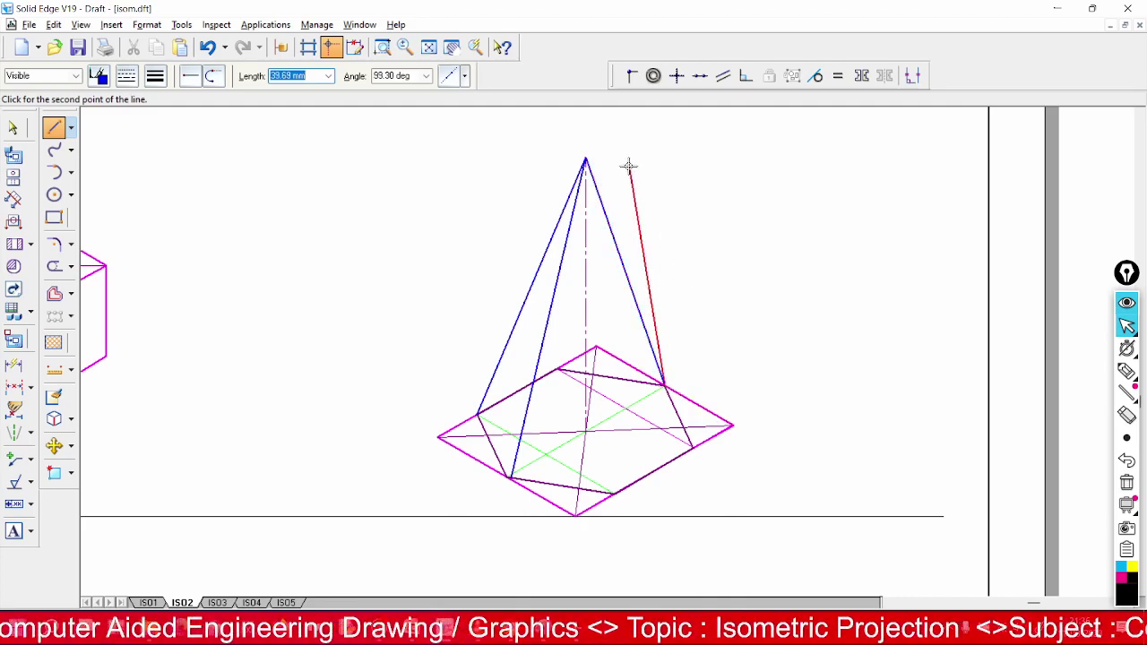
{"action": "right_click", "coordinate": [583, 160]}
{"action": "left_click", "coordinate": [585, 159]}
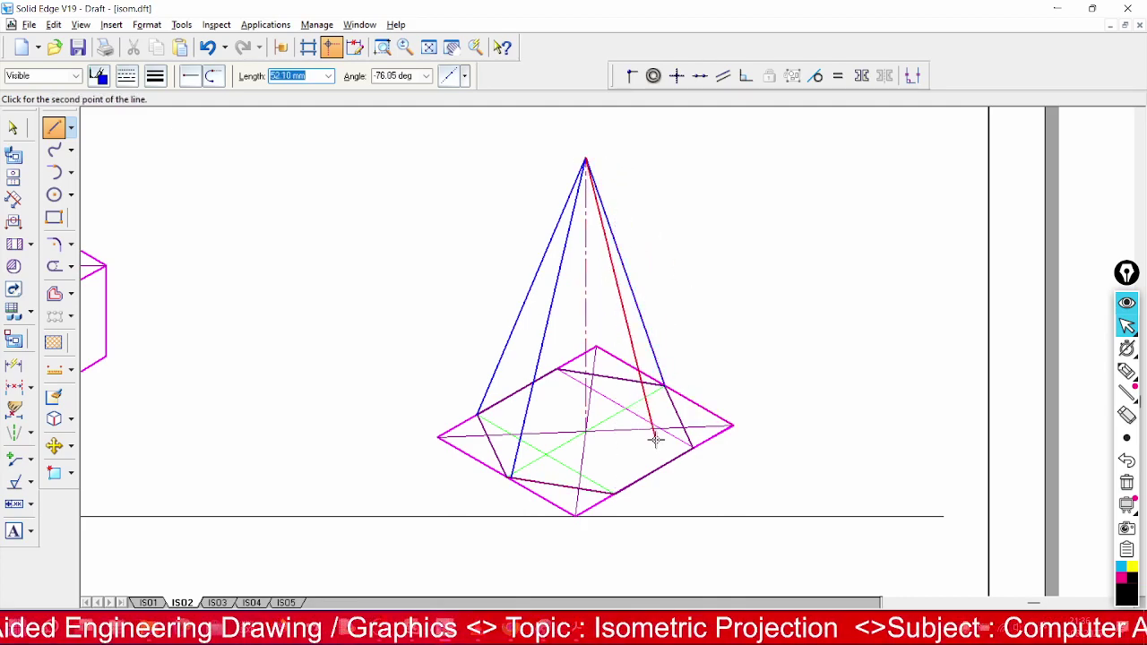
{"action": "left_click", "coordinate": [690, 445]}
{"action": "right_click", "coordinate": [777, 307]}
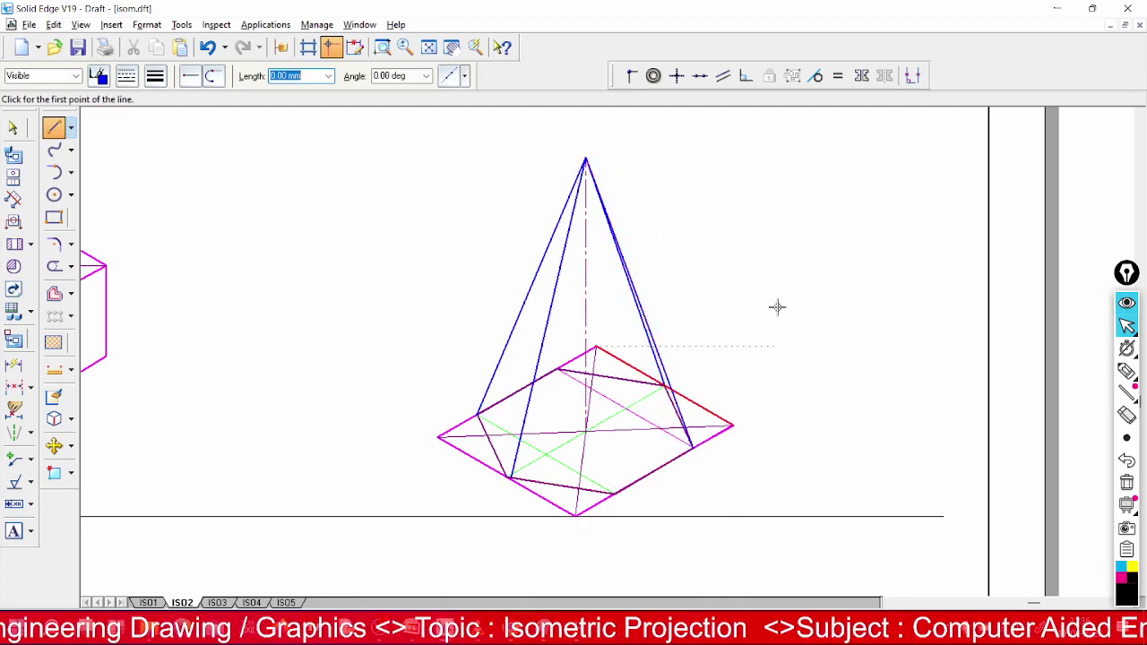
{"action": "left_click", "coordinate": [586, 160]}
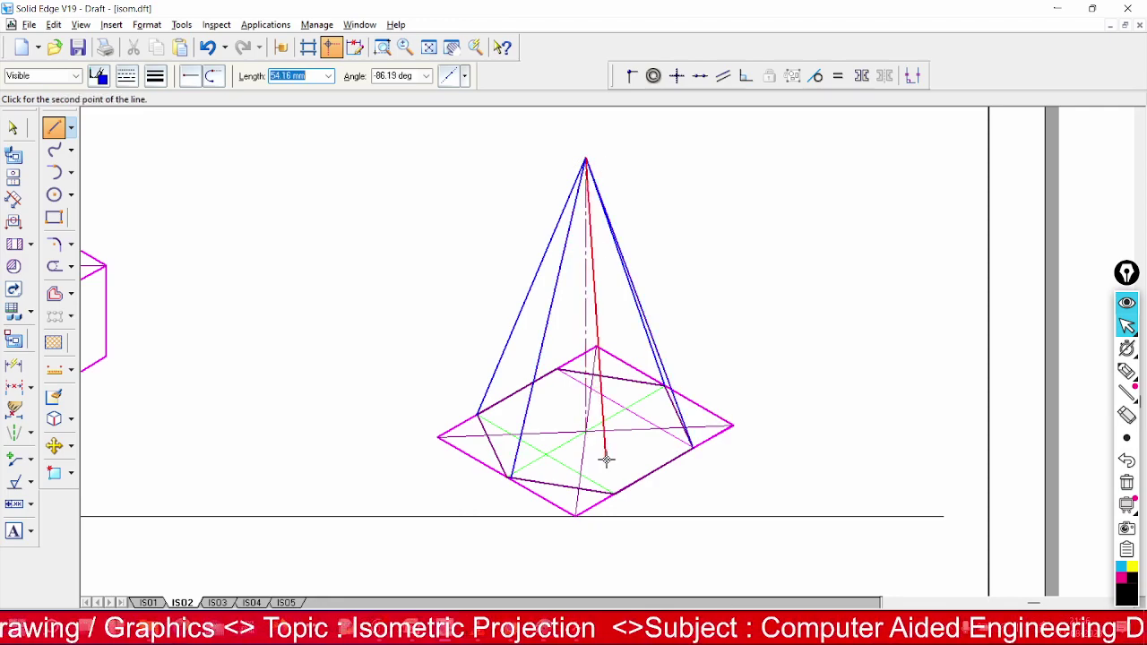
{"action": "left_click", "coordinate": [615, 492]}
{"action": "right_click", "coordinate": [618, 488]}
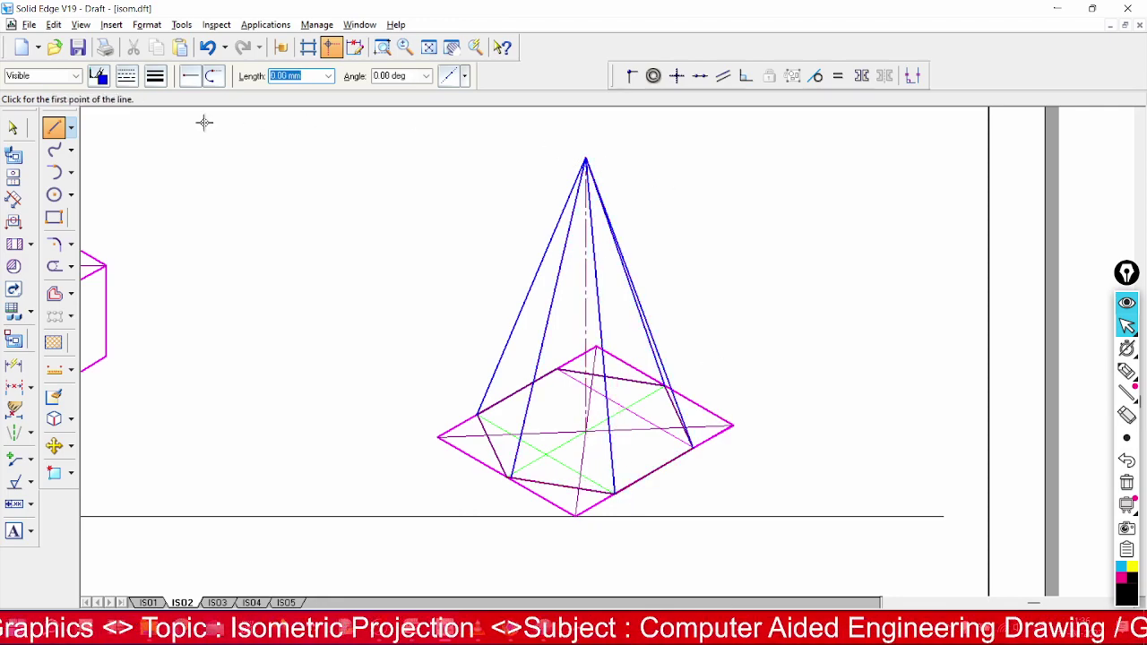
Connect the lower end of the front-left slant edge to the hexagon's front-left corner
{"action": "left_click", "coordinate": [630, 76]}
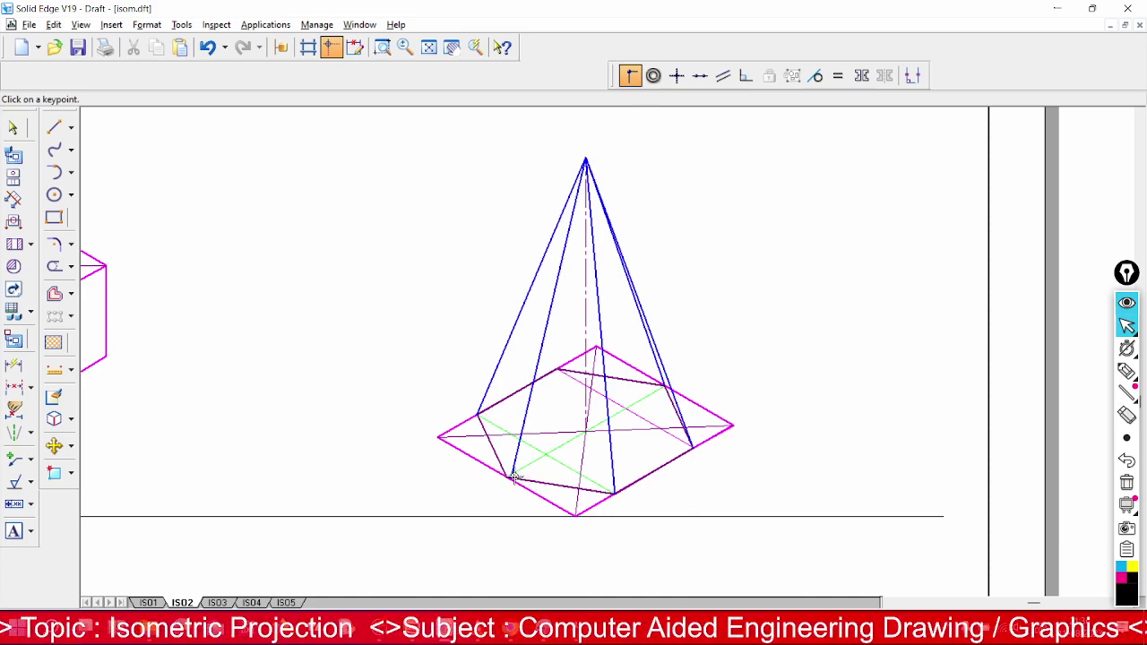
{"action": "left_click", "coordinate": [509, 479]}
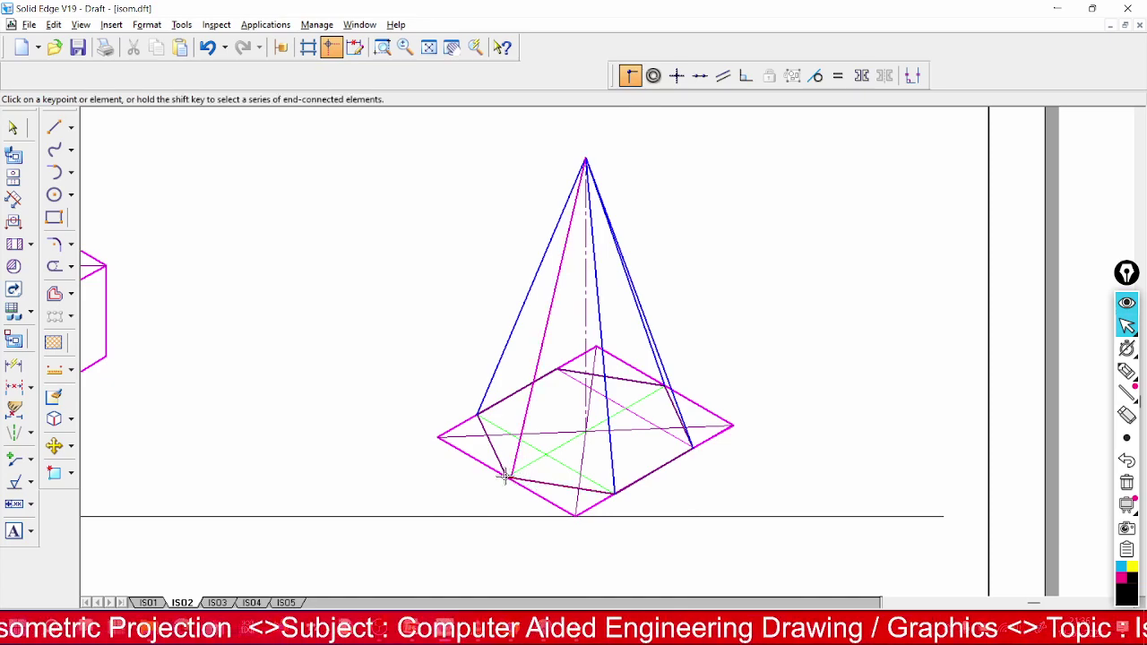
{"action": "left_click", "coordinate": [506, 476]}
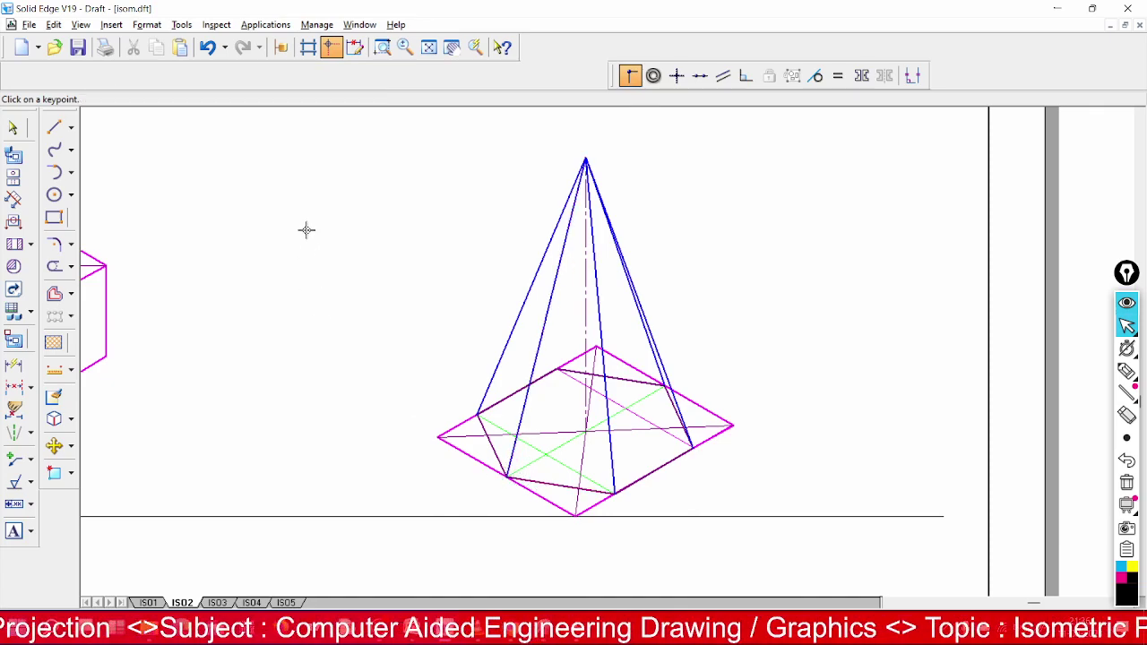
Draw the sixth blue slant edge from the hexagon's rear-left corner to the apex
{"action": "left_click", "coordinate": [54, 127]}
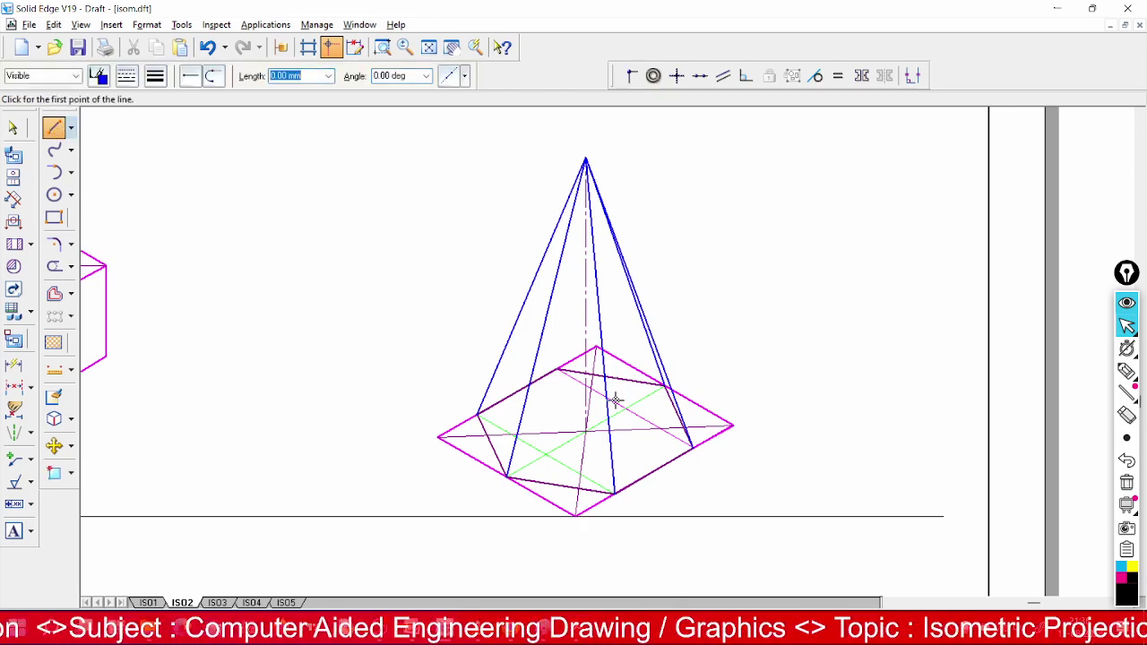
{"action": "left_click", "coordinate": [558, 368]}
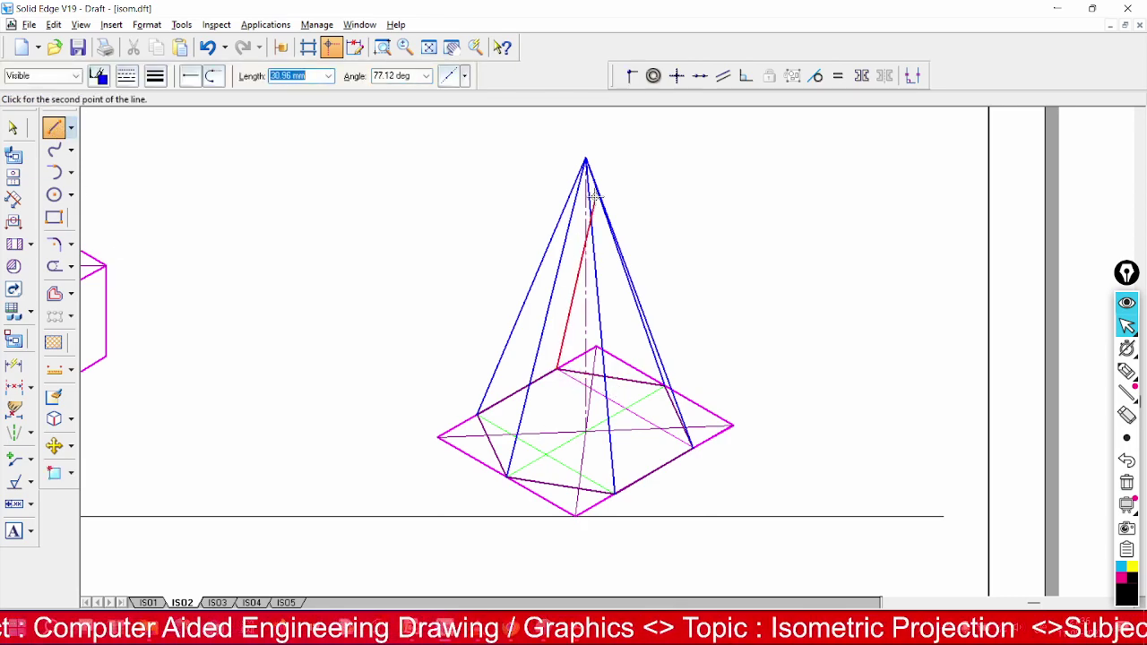
{"action": "left_click", "coordinate": [586, 161]}
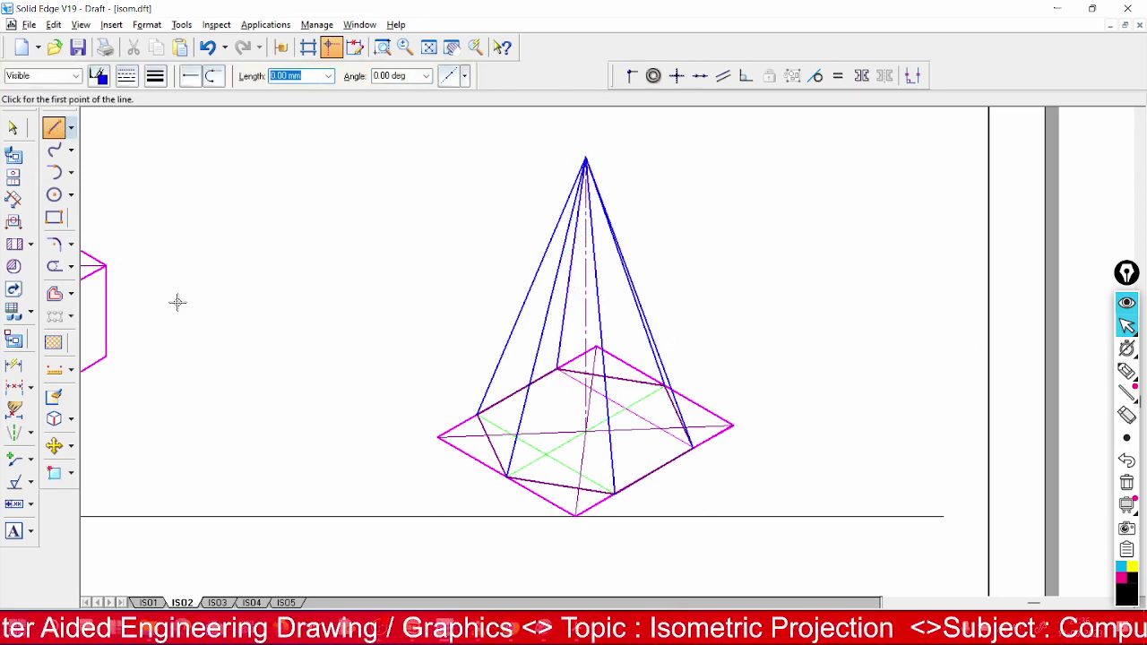
Change the pyramid's two rear slant edges and the hidden rear sides of its hexagonal base to dashed lines
{"action": "left_click", "coordinate": [12, 127]}
{"action": "left_click", "coordinate": [523, 407]}
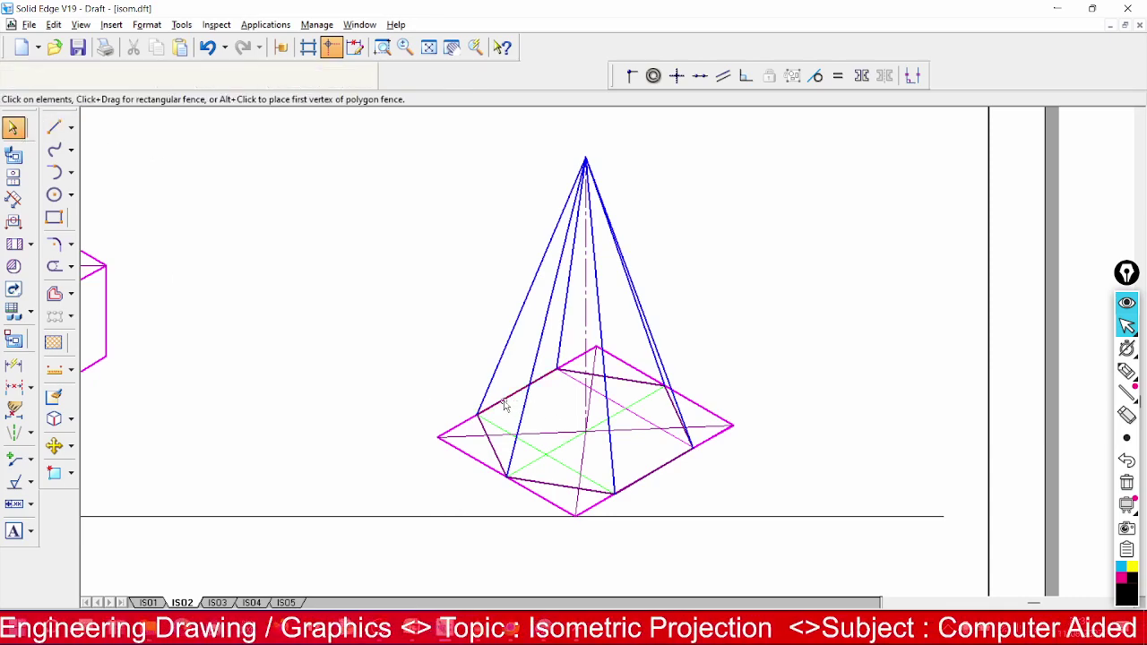
{"action": "left_click", "coordinate": [562, 357]}
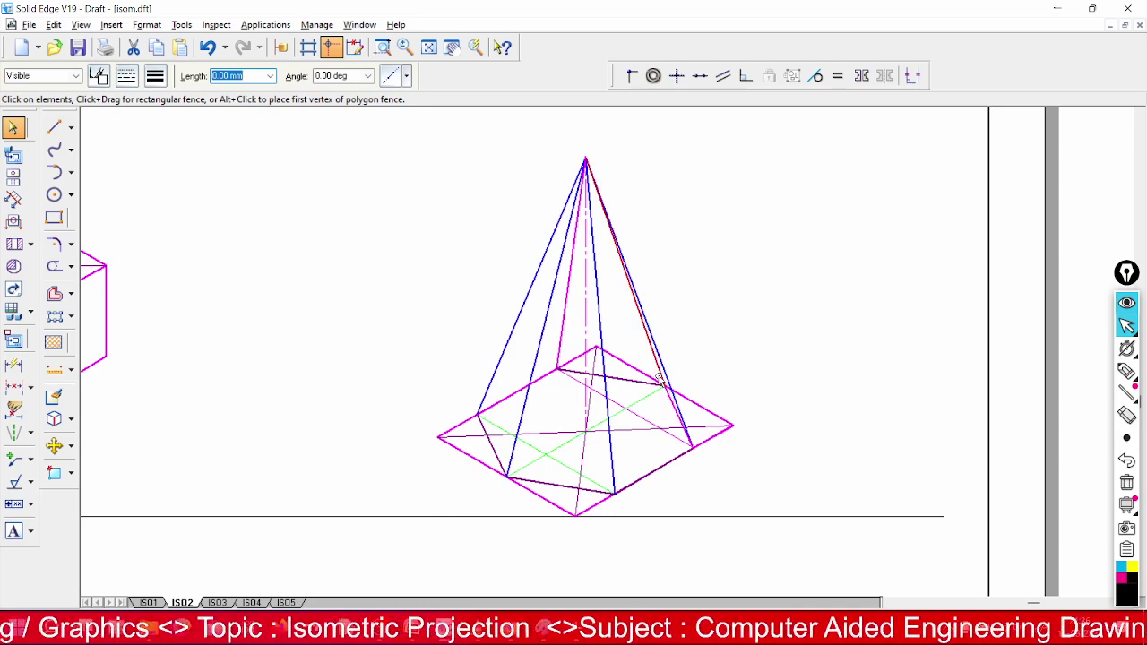
{"action": "left_click", "coordinate": [126, 76]}
{"action": "left_click", "coordinate": [146, 116]}
{"action": "left_click", "coordinate": [274, 284]}
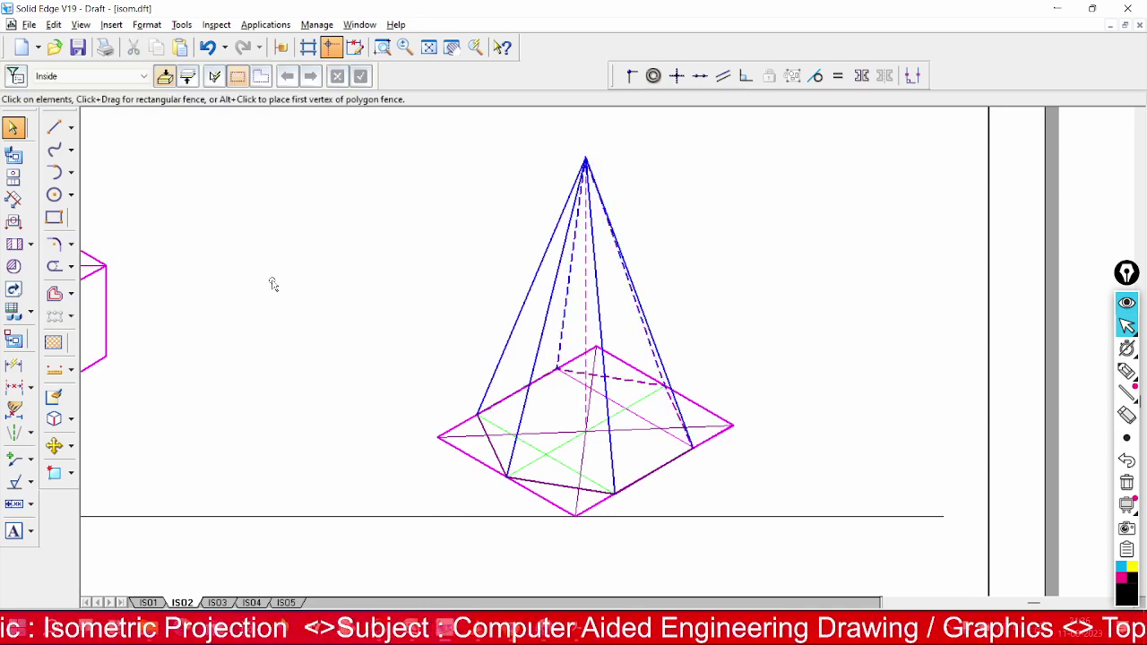
Move the whole pyramid with its base parallelogram, without copying, from the parallelogram's diagonal intersection to the centre of the block's top face
{"action": "left_click", "coordinate": [428, 46]}
{"action": "left_click_drag", "start_coordinate": [589, 287], "coordinate": [852, 558]}
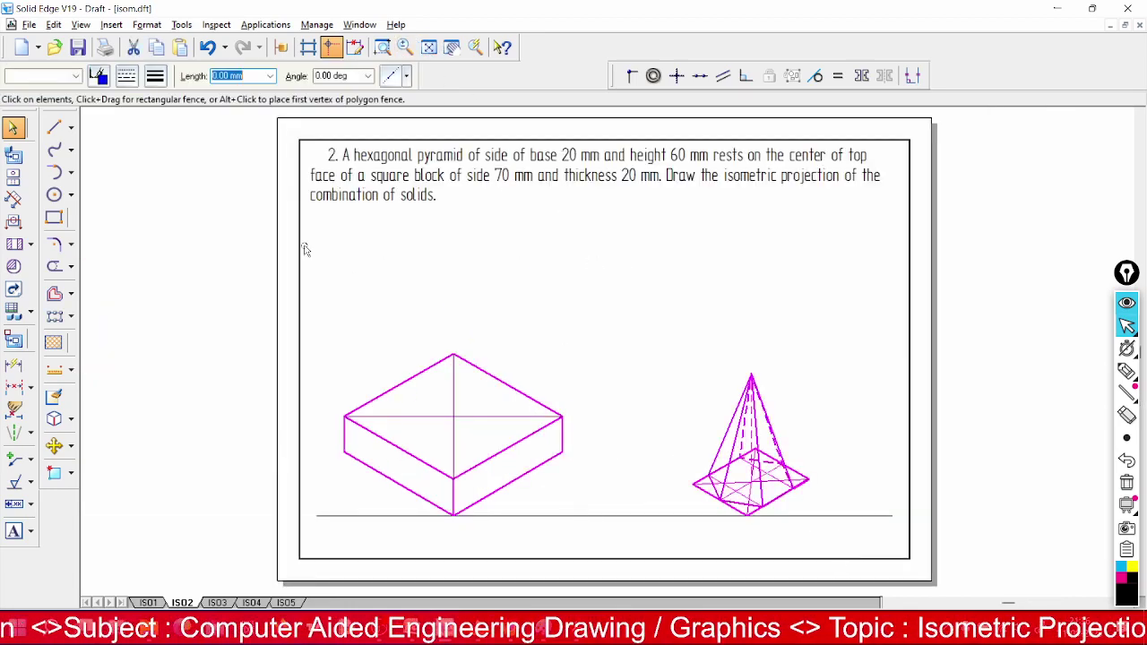
{"action": "left_click", "coordinate": [55, 446]}
{"action": "left_click", "coordinate": [12, 77]}
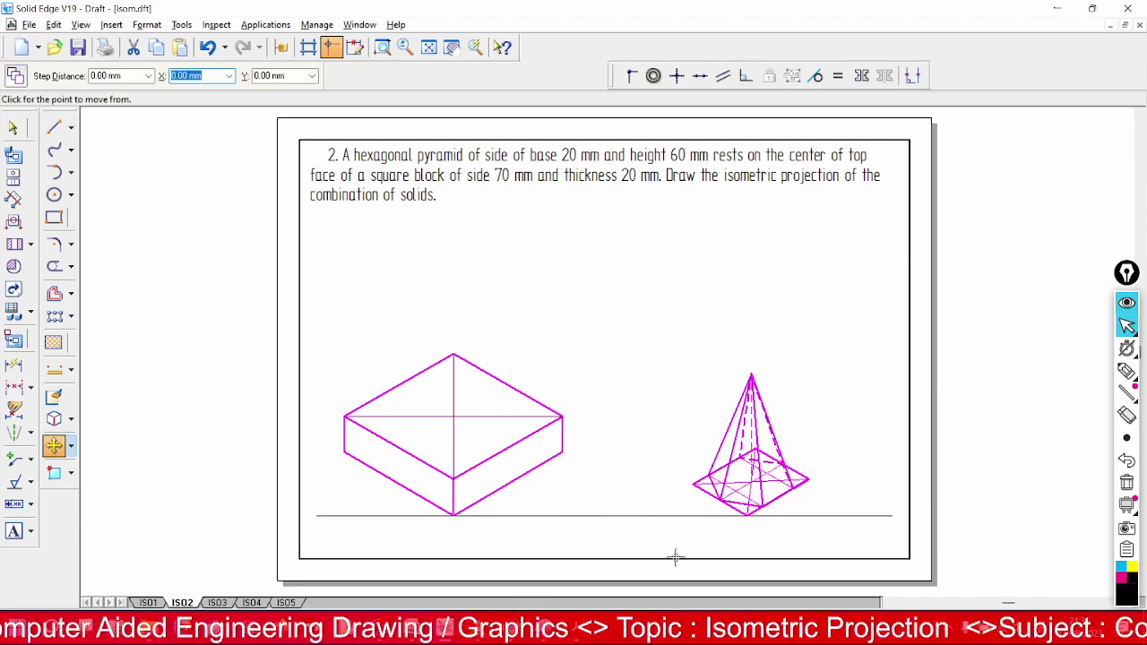
{"action": "left_click", "coordinate": [755, 481]}
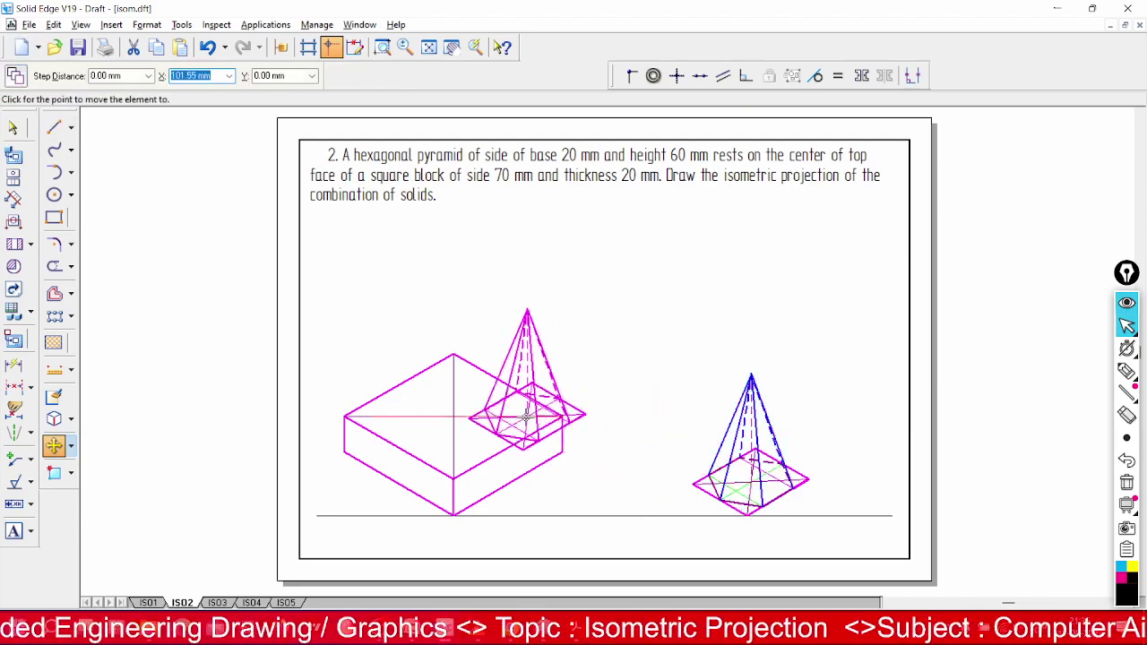
{"action": "left_click", "coordinate": [452, 412]}
{"action": "left_click", "coordinate": [628, 397]}
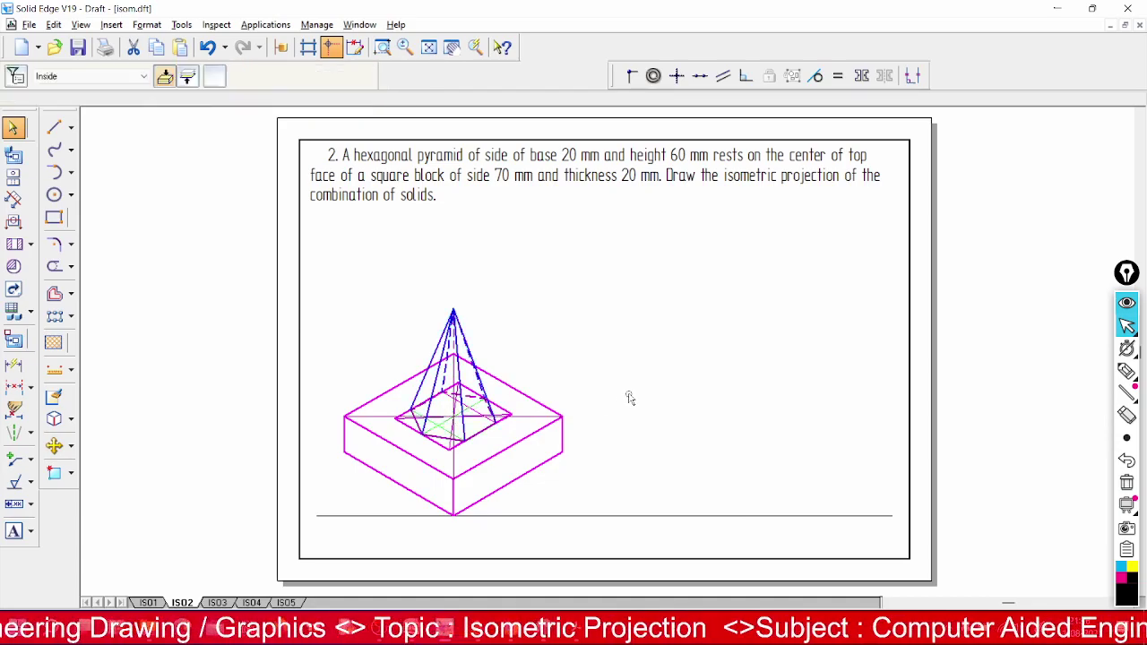